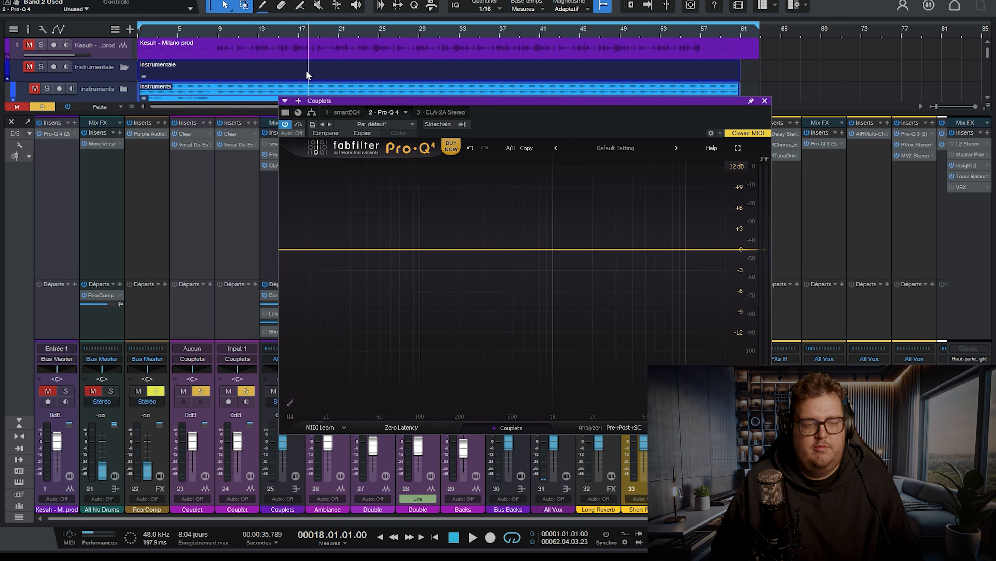
- Move the Couplets Pro-Q 4 window aside and audition the verse vocal with the flat EQ
drag(522, 103, 394, 140)
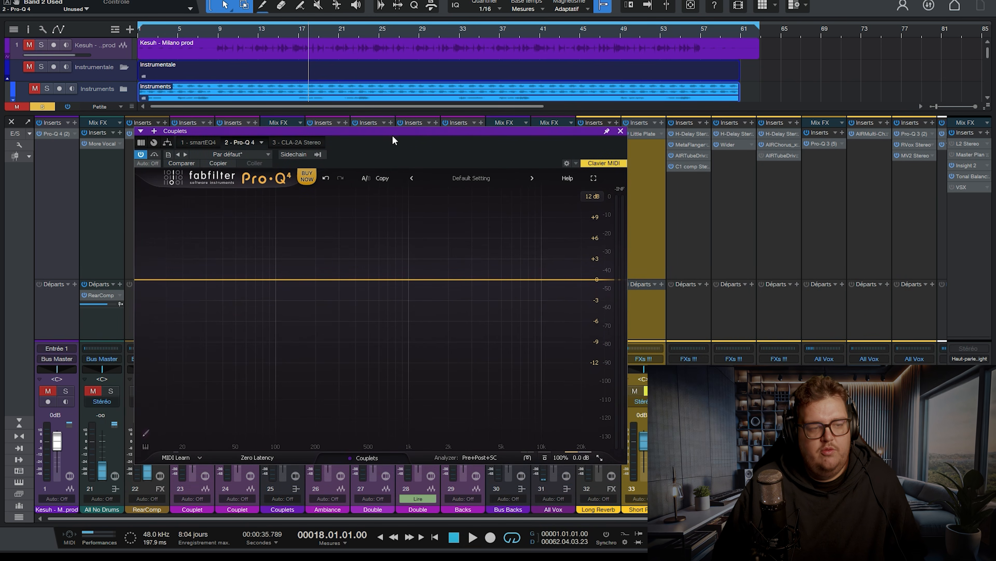
scroll(331, 79, down, 10)
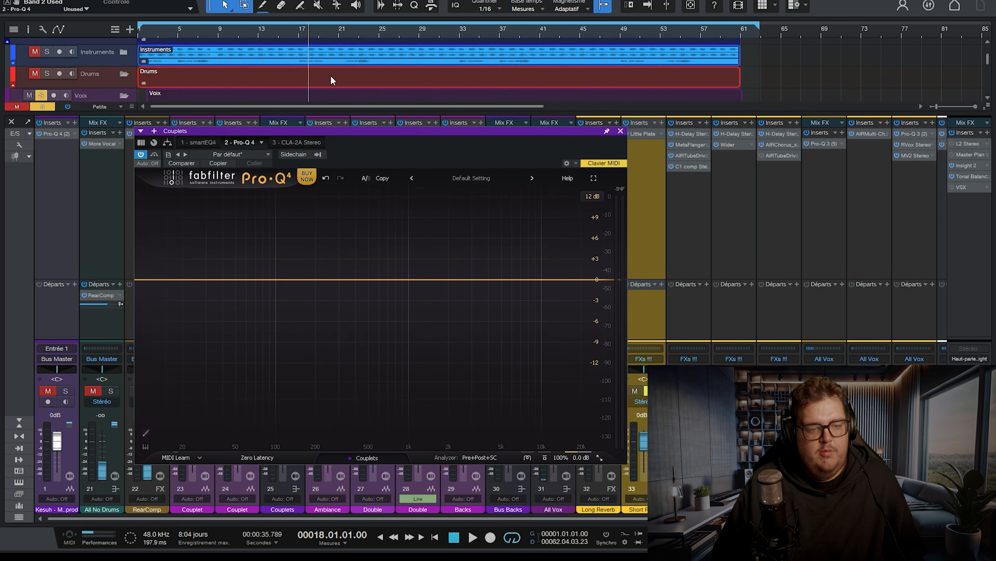
scroll(332, 80, up, 10)
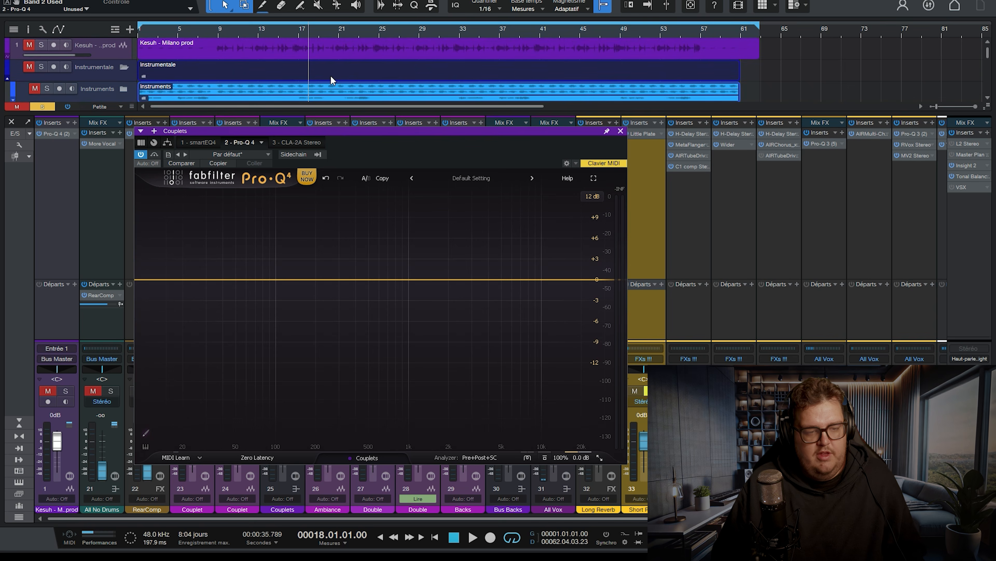
key(space)
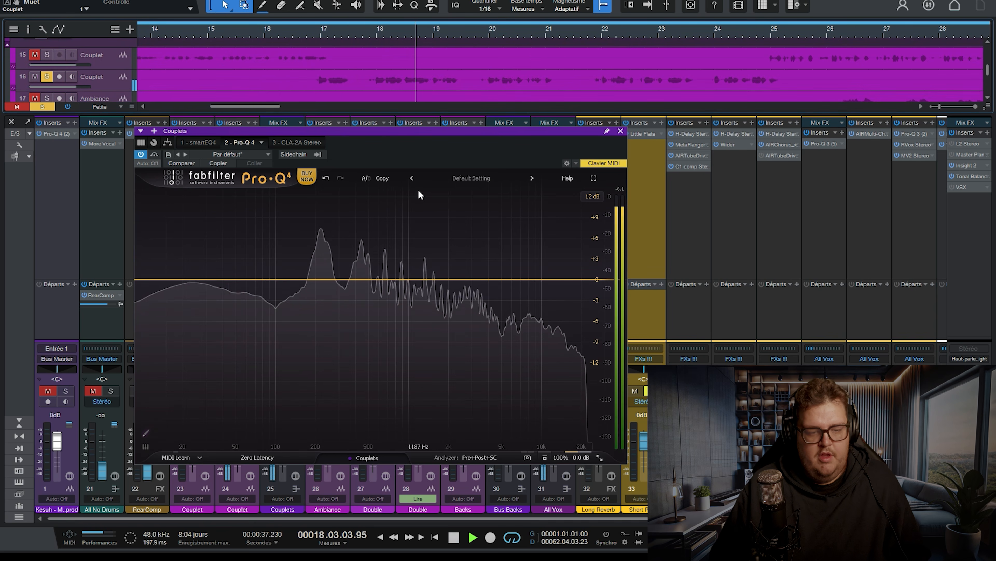
key(space)
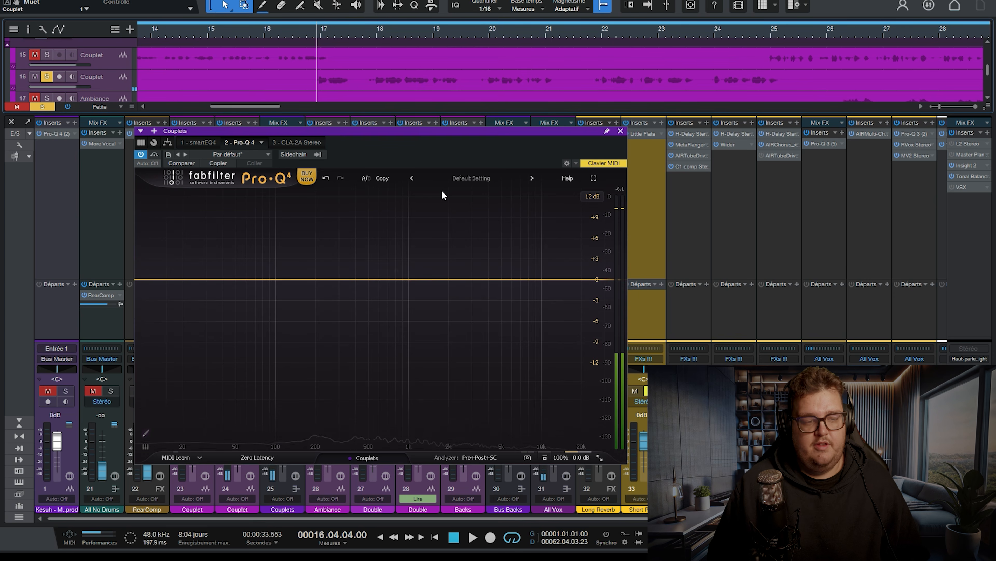
mouse_move(572, 459)
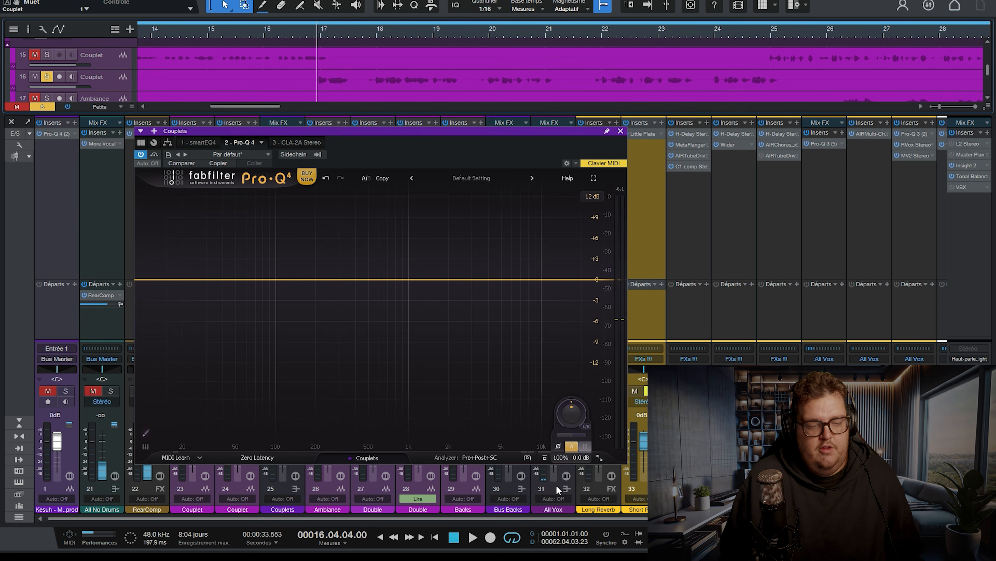
- Try a bell cut of about -11.5 dB near 680 Hz and remove the band
drag(378, 279, 386, 360)
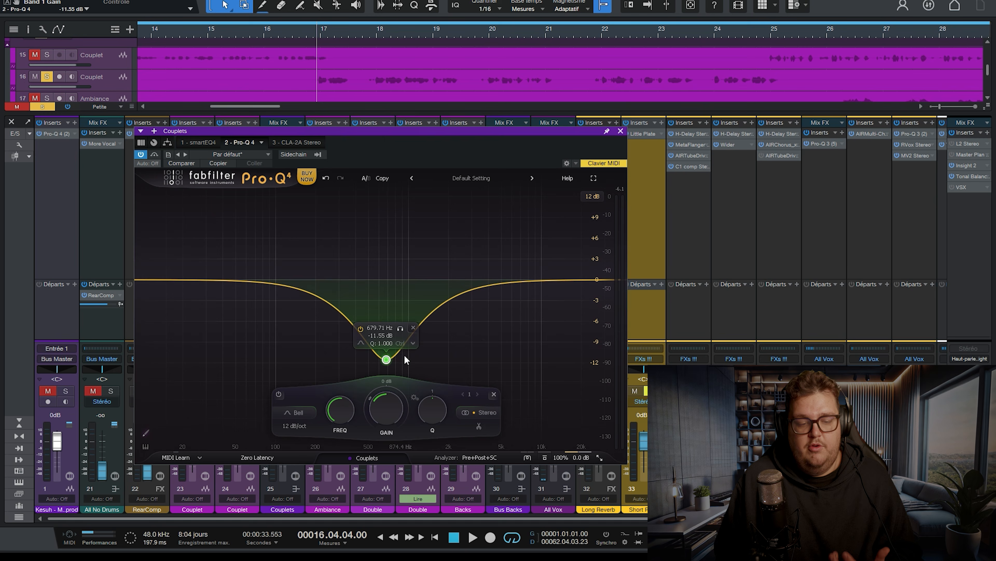
click(413, 328)
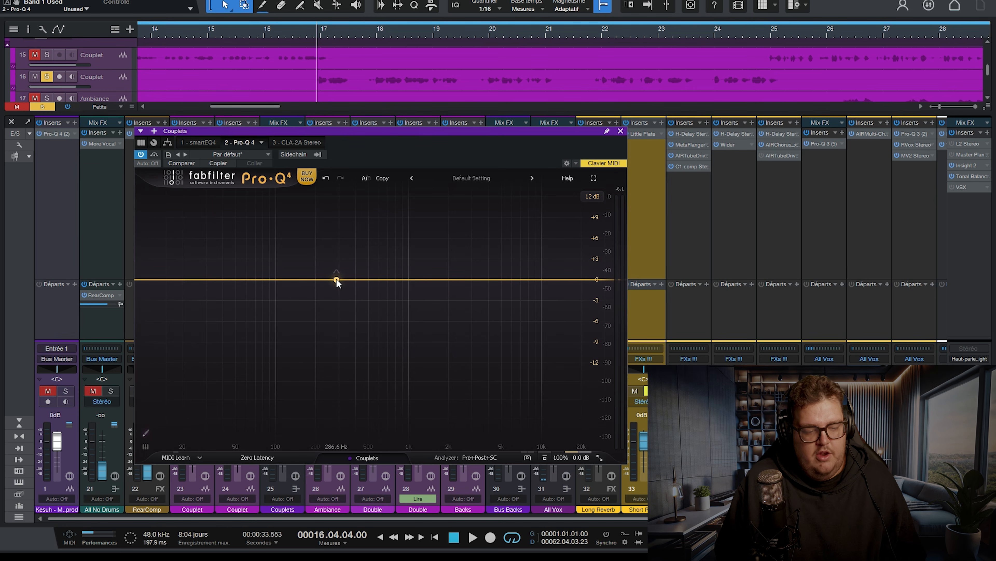
click(364, 280)
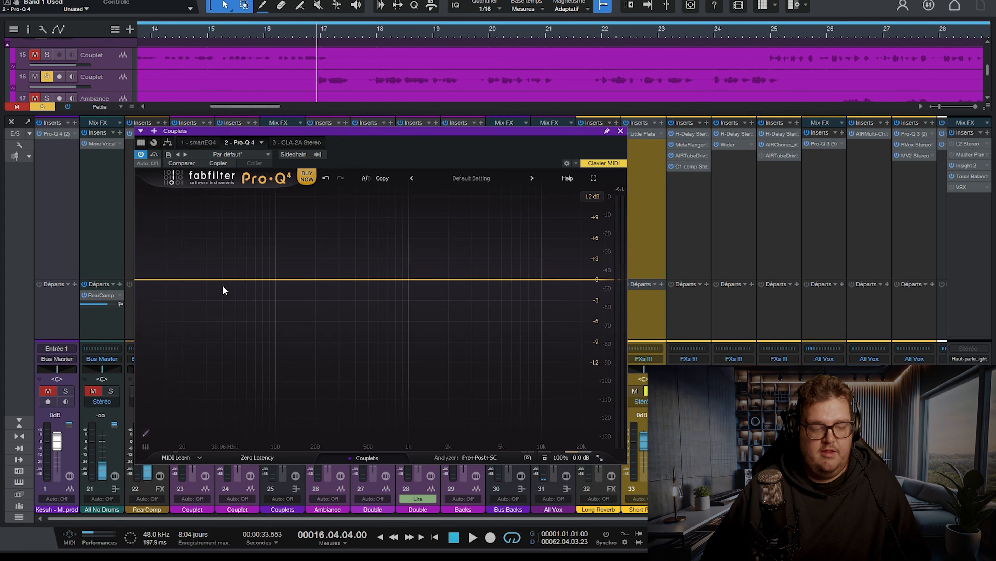
- Add a 24 dB/oct Low Cut at about 98 Hz with Q about 0.79 and compare the vocal with it bypassed
click(168, 279)
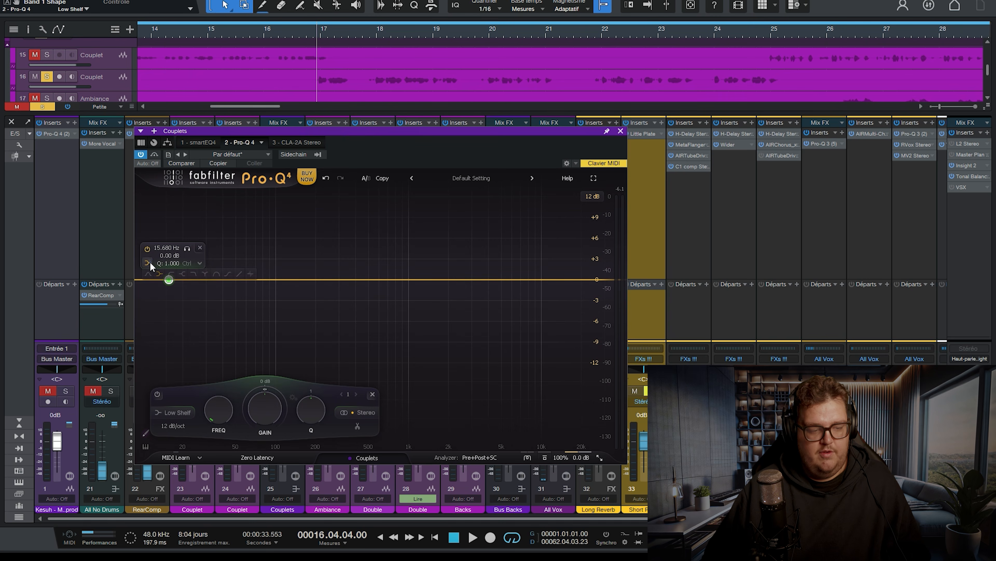
click(169, 274)
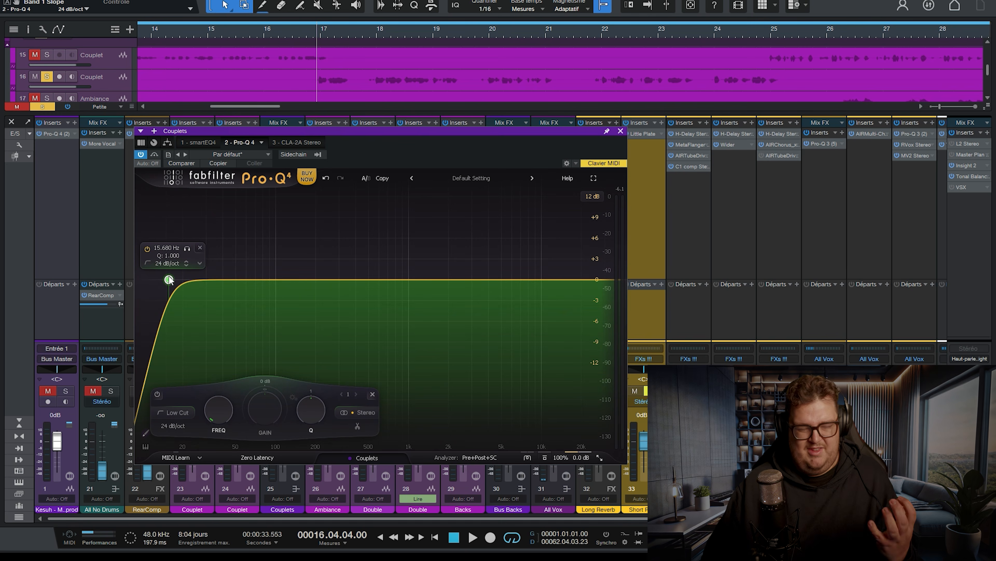
key(space)
drag(165, 289, 276, 296)
scroll(274, 298, down, 2)
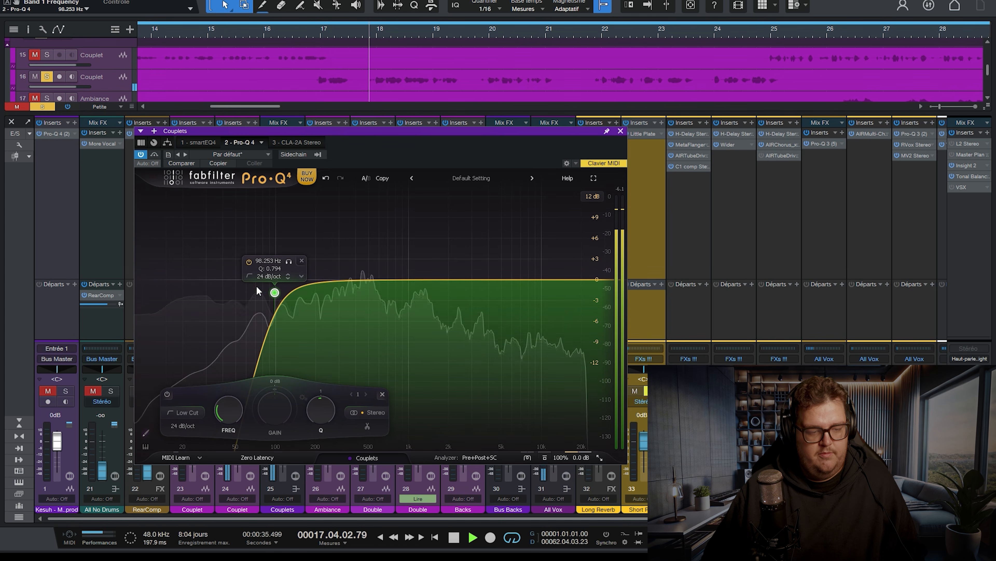
click(249, 262)
click(249, 262)
key(space)
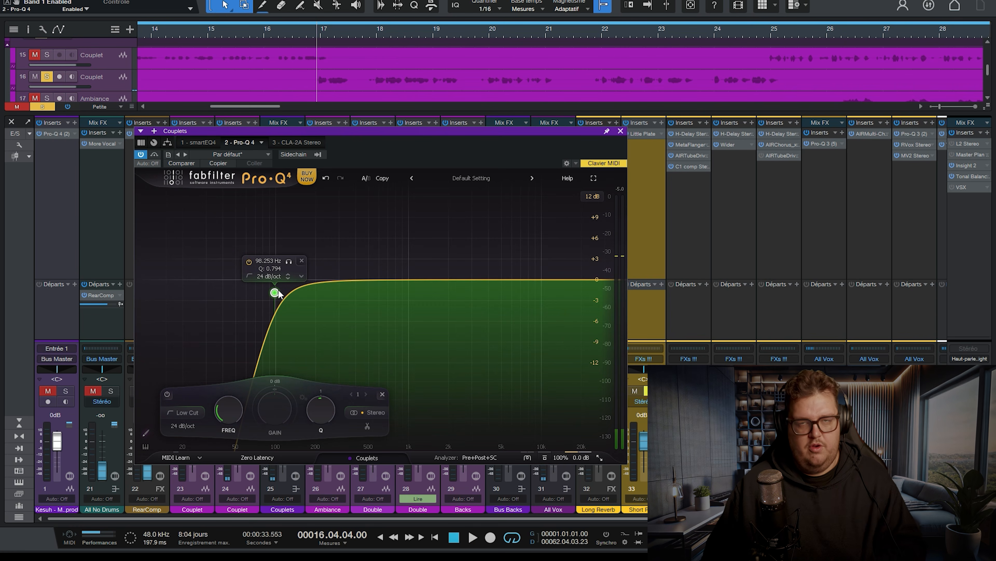
- Lower the low cut's frequency to 65 Hz and set its Q to 0.800
drag(276, 291, 260, 290)
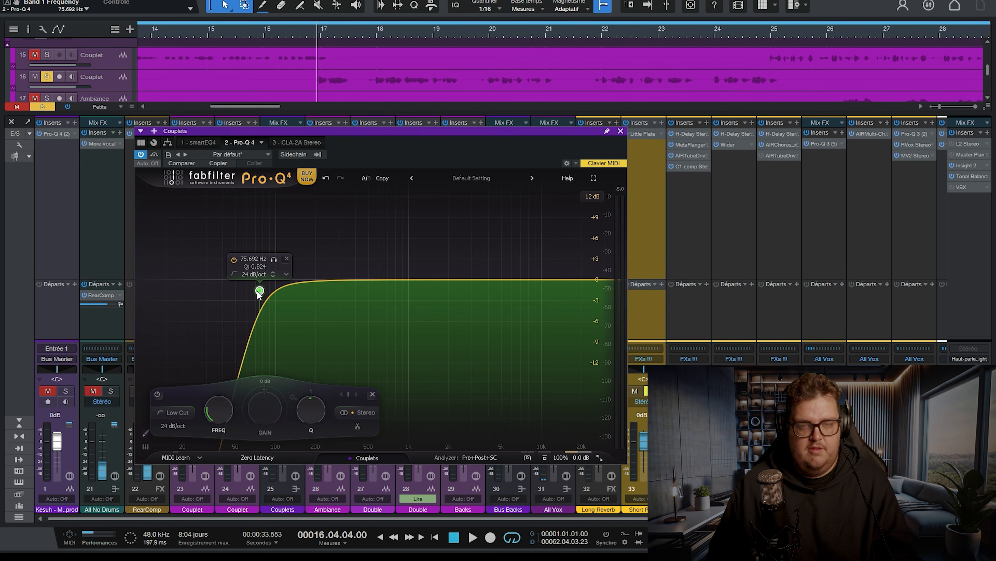
drag(258, 292, 242, 277)
double_click(240, 257)
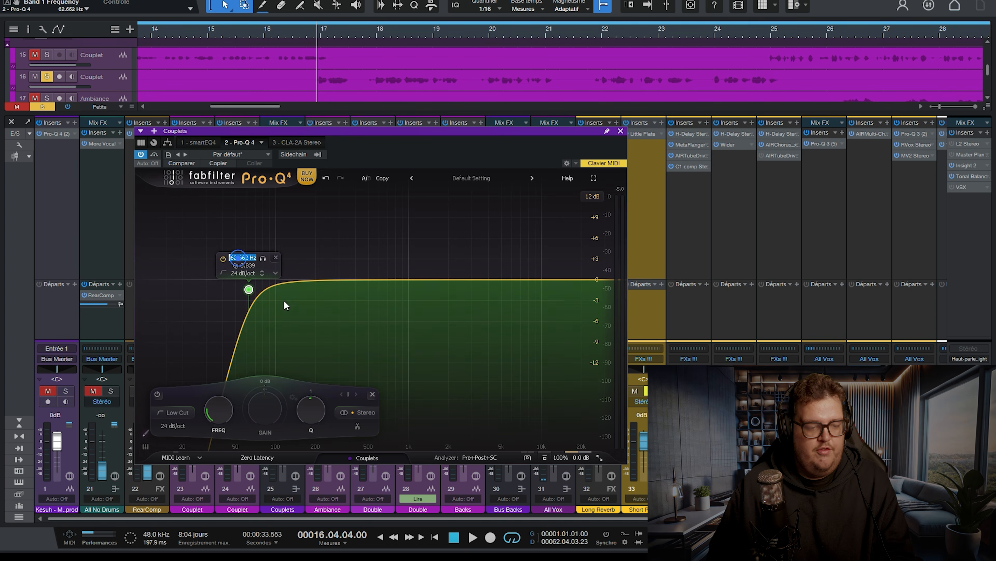
text(65)
key(Return)
double_click(248, 265)
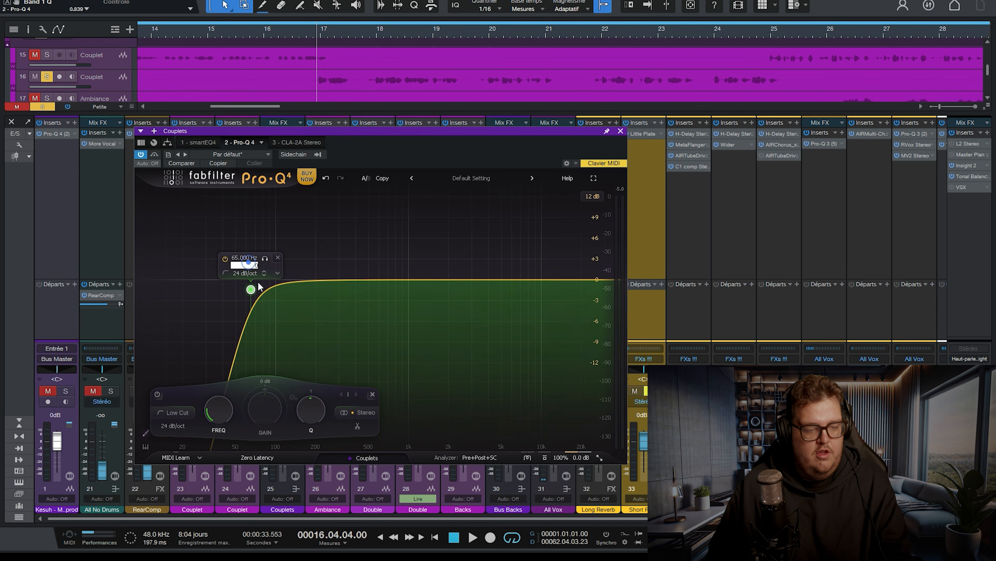
text(0.800)
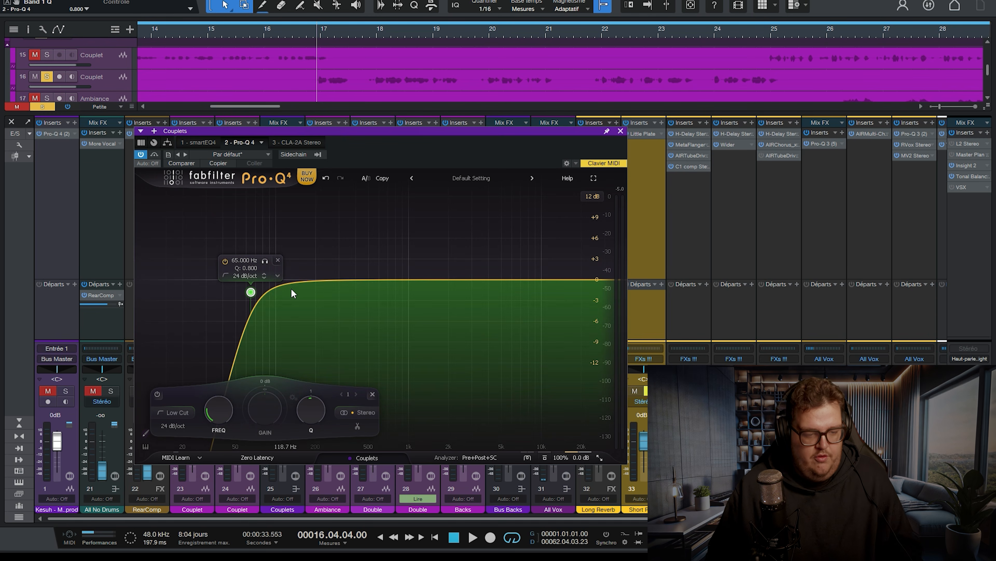
- Retune the low cut to 70 Hz with Q about 0.62 while auditioning the vocal
key(space)
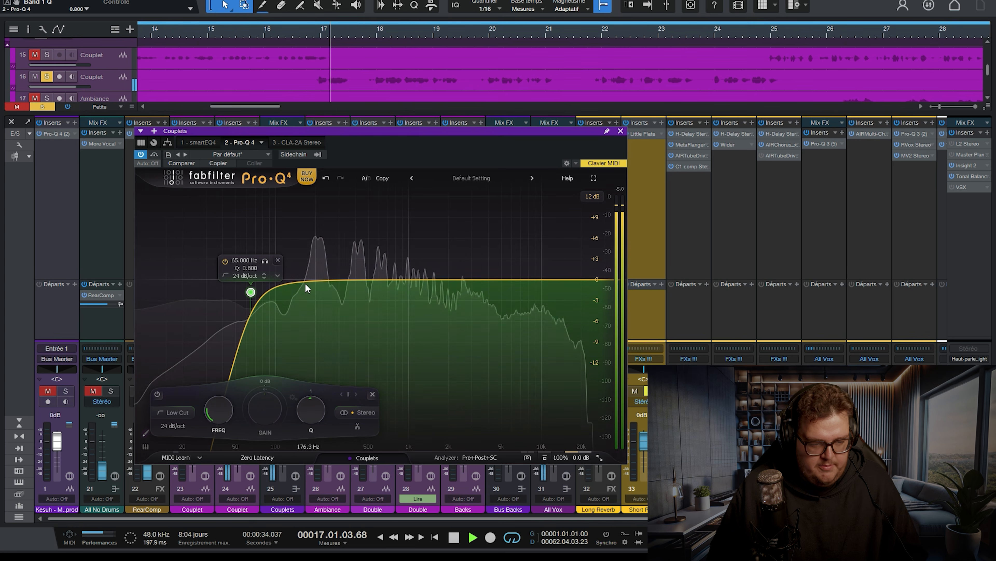
mouse_move(252, 292)
mouse_down()
mouse_move(265, 298)
mouse_move(259, 310)
mouse_up()
click(248, 274)
click(251, 281)
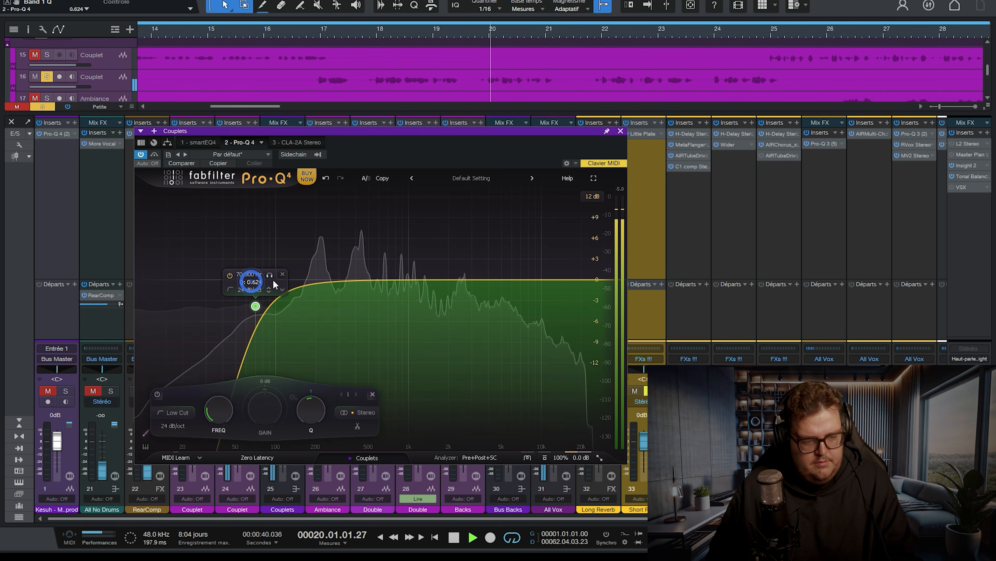
click(304, 199)
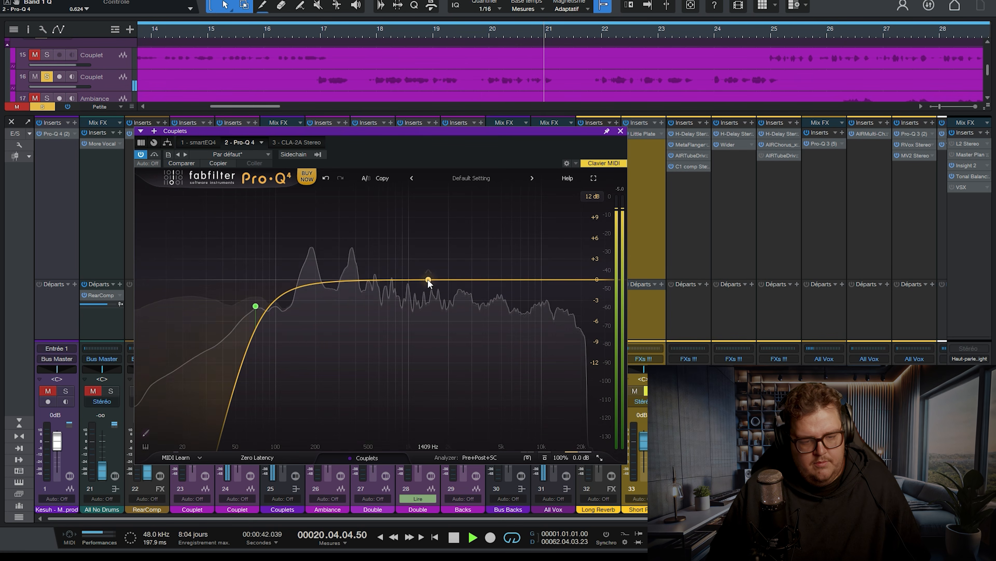
key(space)
- Add a second EQ band at about 778 Hz with 0 dB gain and make it a Low Shelf
click(394, 280)
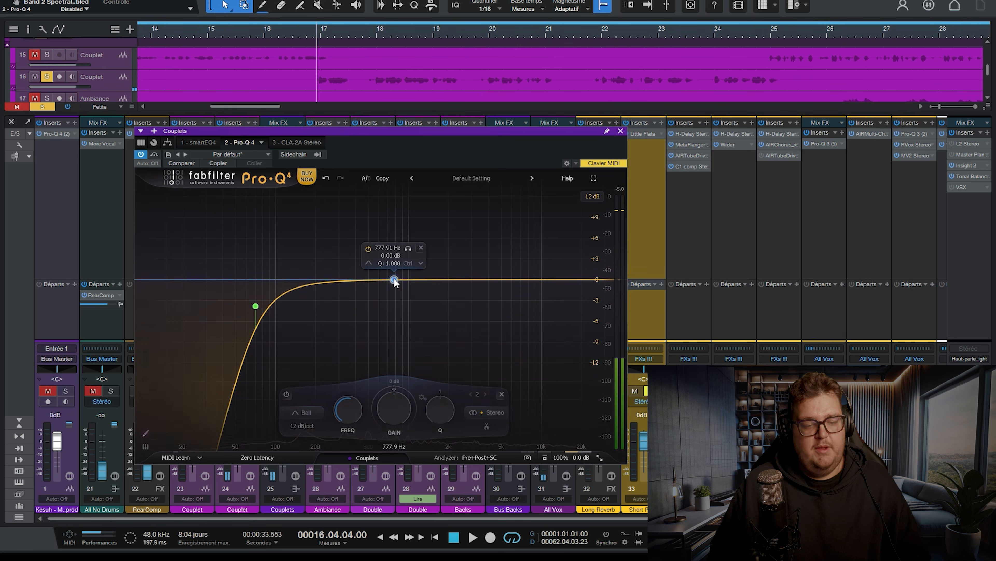
click(380, 274)
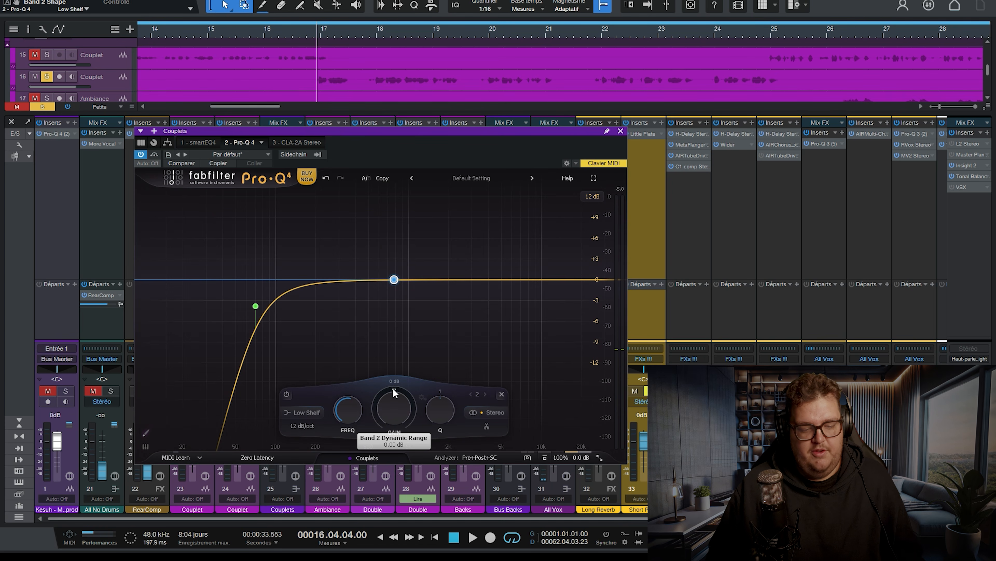
- Try freehand curves with EQ Sketch and undo back to the low cut and low shelf bands
click(146, 430)
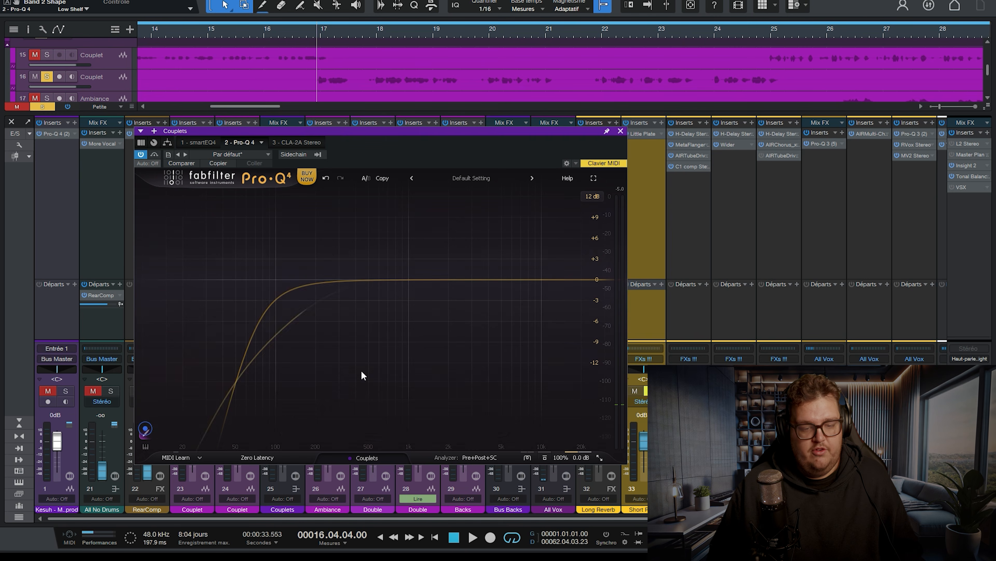
mouse_move(477, 284)
mouse_down()
mouse_move(518, 252)
mouse_move(547, 326)
mouse_up()
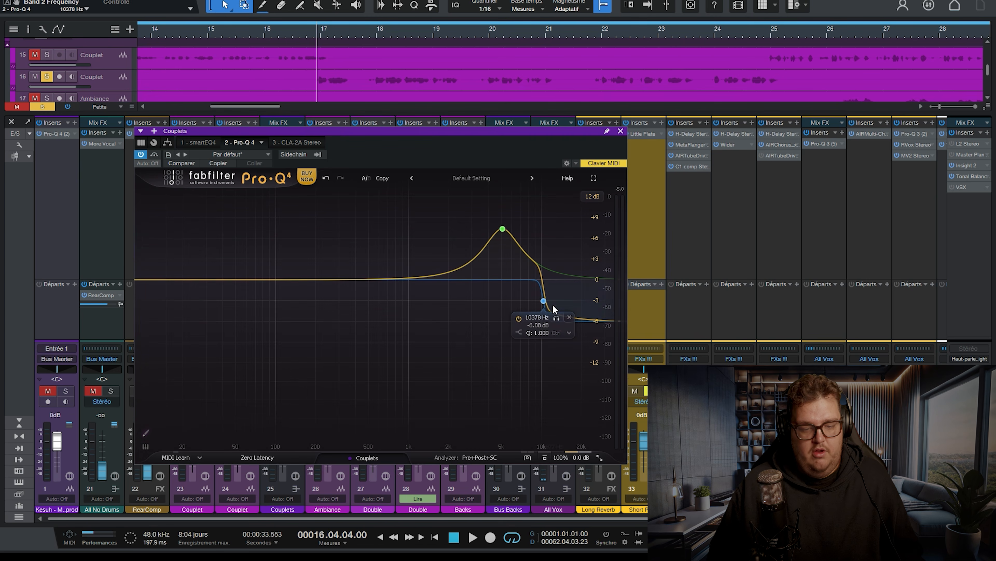
click(569, 316)
click(529, 196)
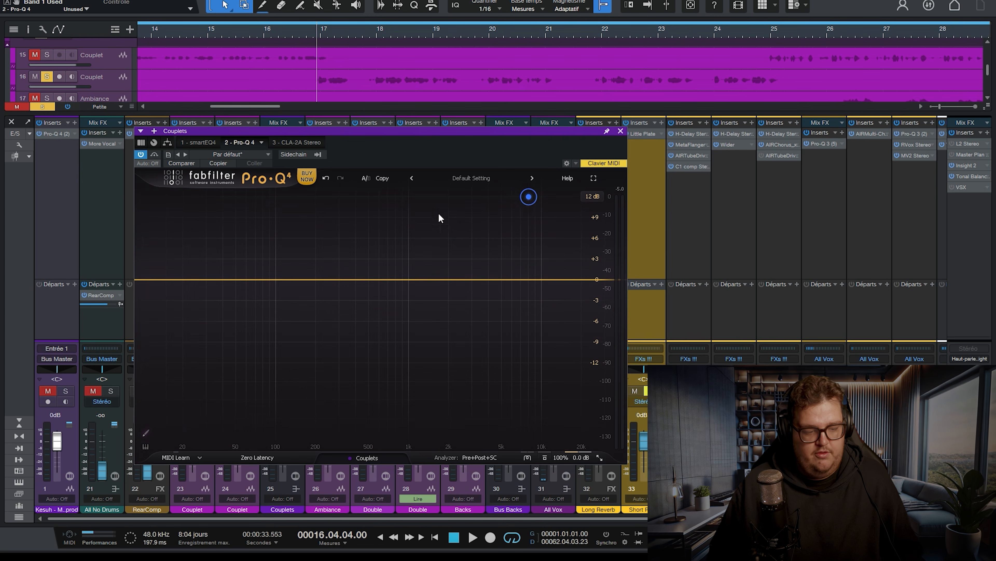
click(147, 434)
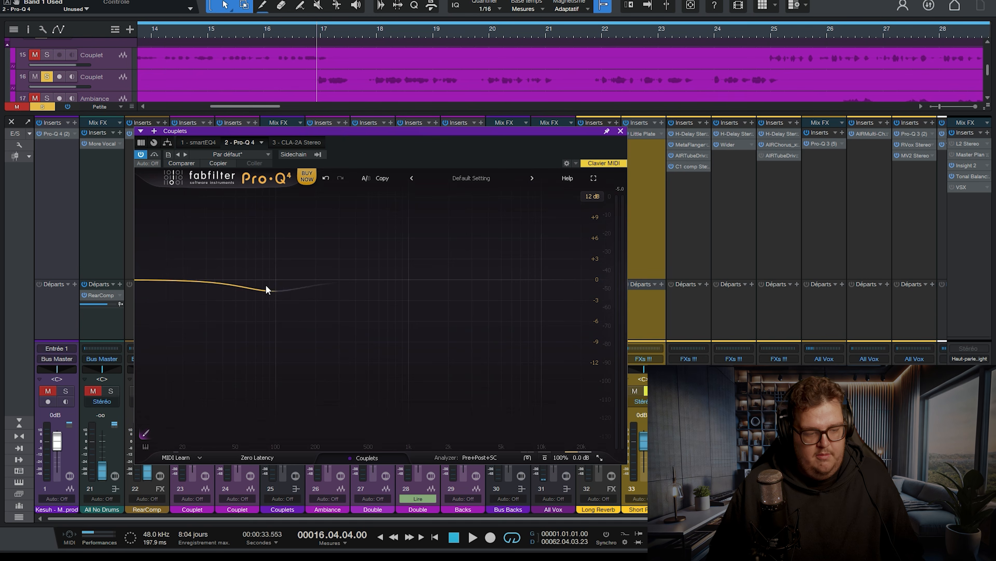
click(146, 433)
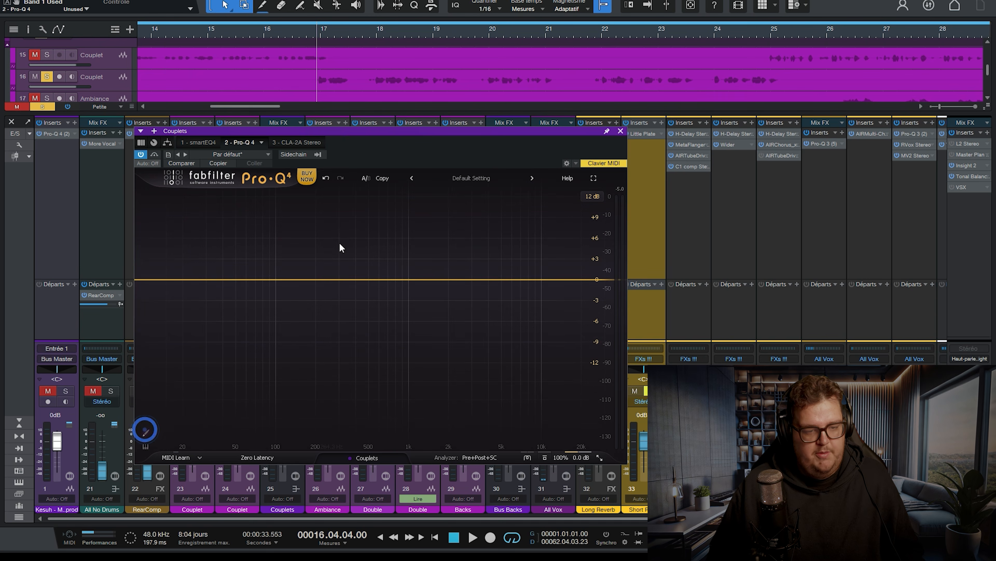
click(327, 178)
click(326, 178)
click(327, 178)
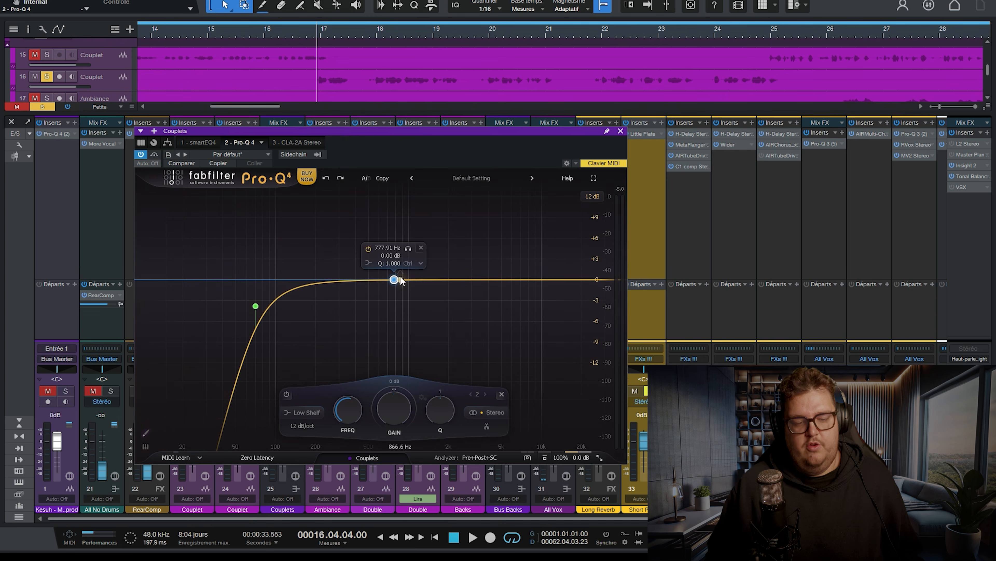
- Make the low shelf dynamic with a range of about -6.5 dB and a 6 dB/oct slope
drag(398, 386, 340, 487)
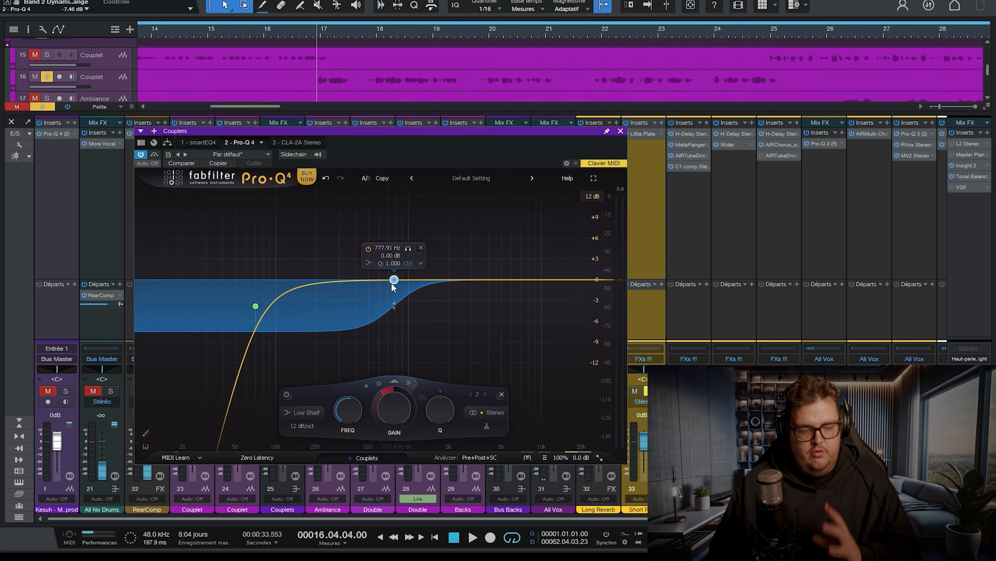
scroll(305, 413, down, 1)
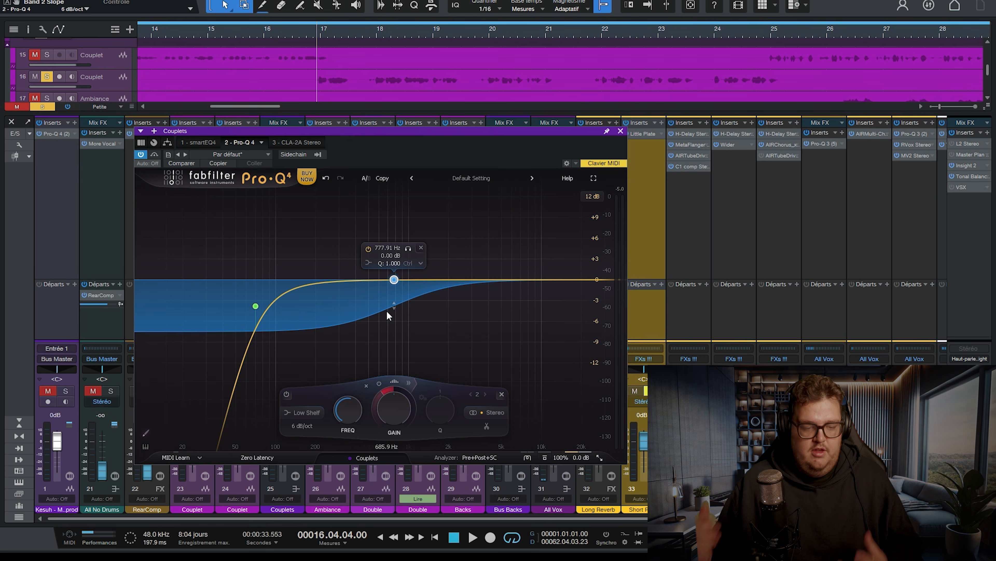
mouse_move(384, 392)
mouse_down()
mouse_move(401, 370)
mouse_move(404, 390)
mouse_up()
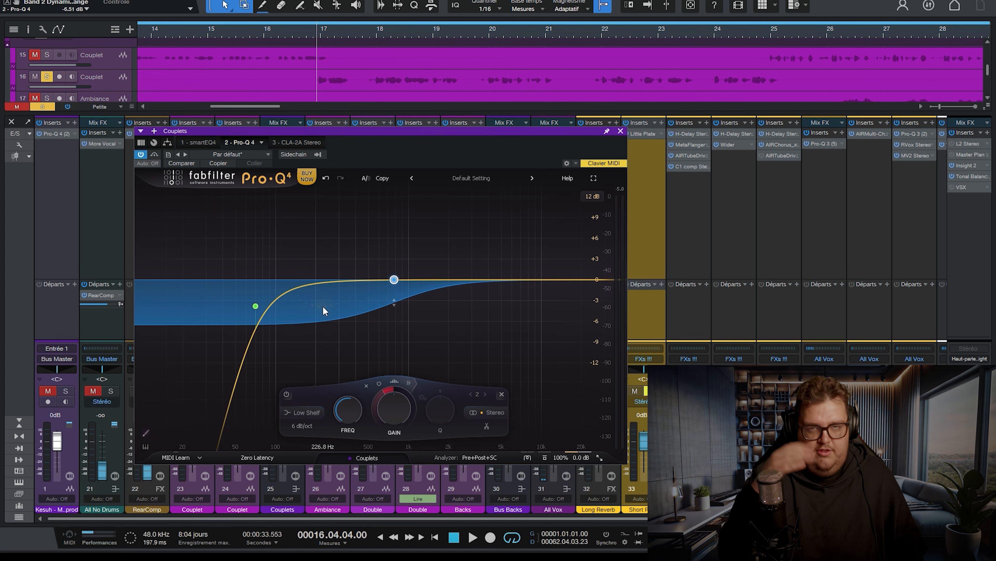
- Audition the vocal through the dynamic low shelf and disable the 70 Hz low cut band
key(space)
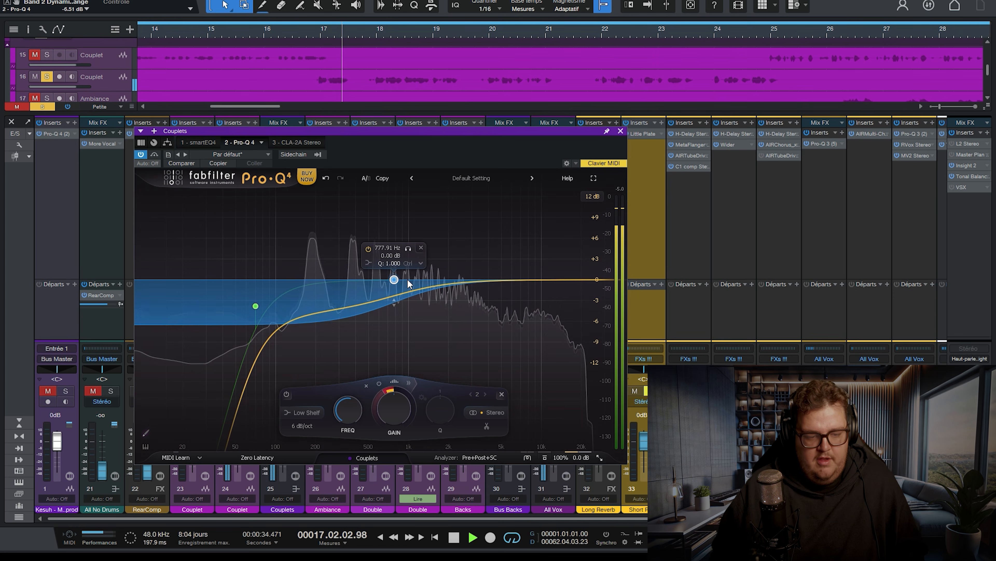
key(space)
key(space)
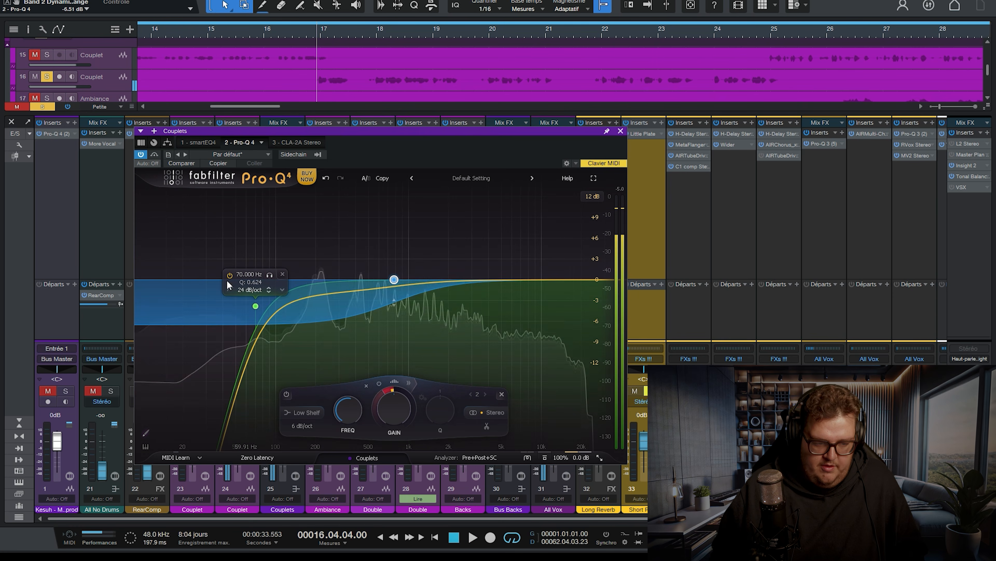
click(230, 274)
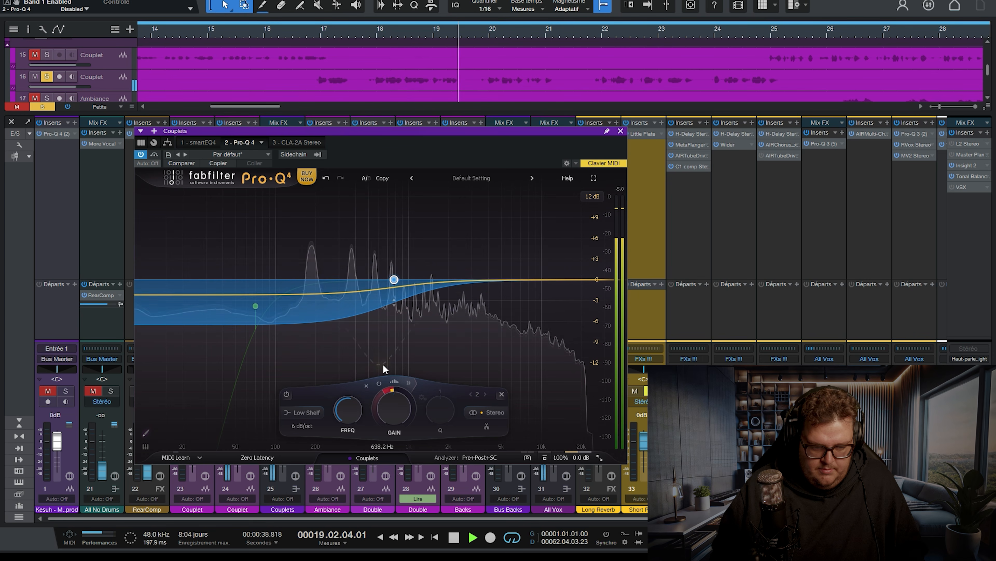
key(space)
- Switch the low shelf band from regular dynamics to Spectral mode and audition the verse vocal in both
click(409, 382)
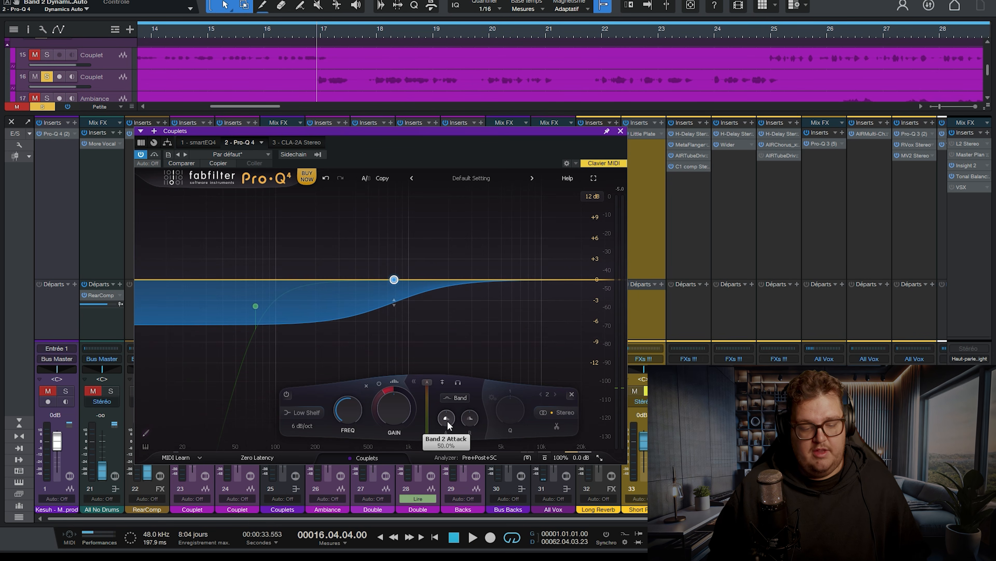
click(414, 381)
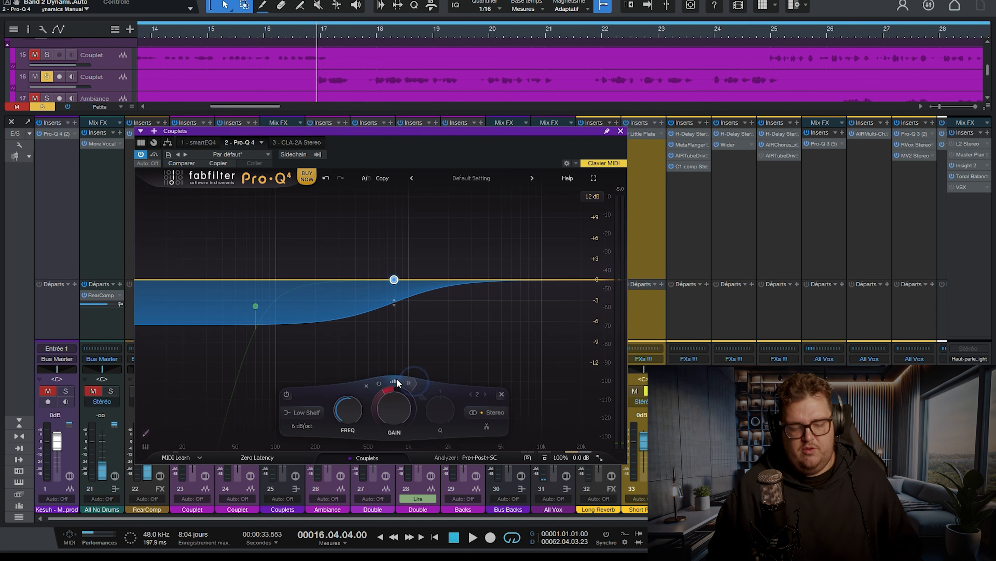
key(space)
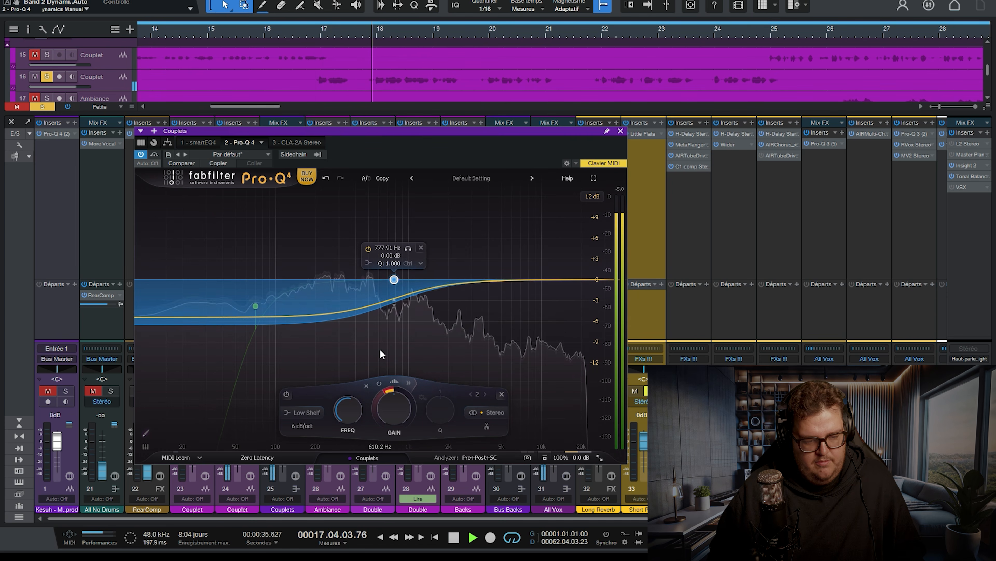
key(space)
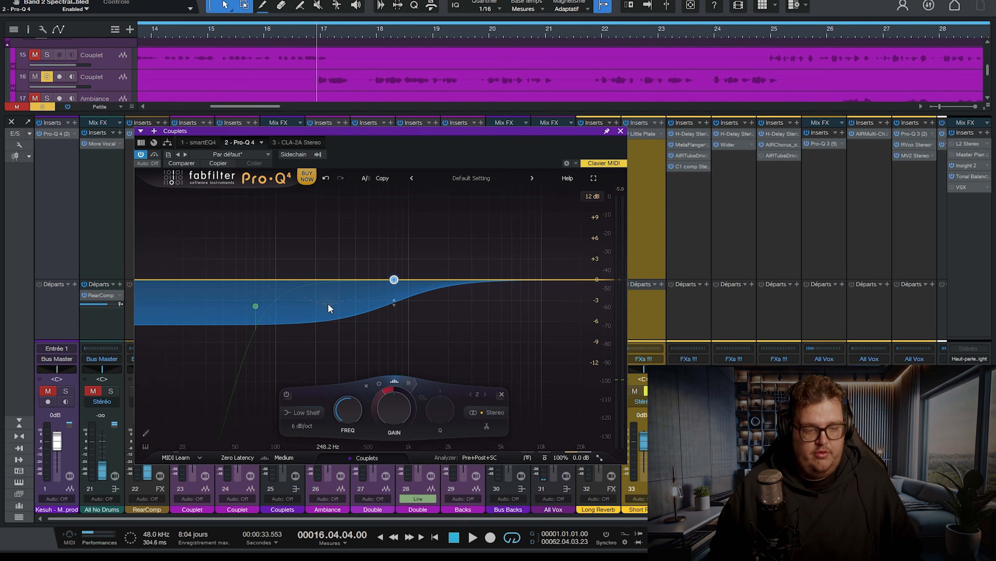
key(space)
key(space)
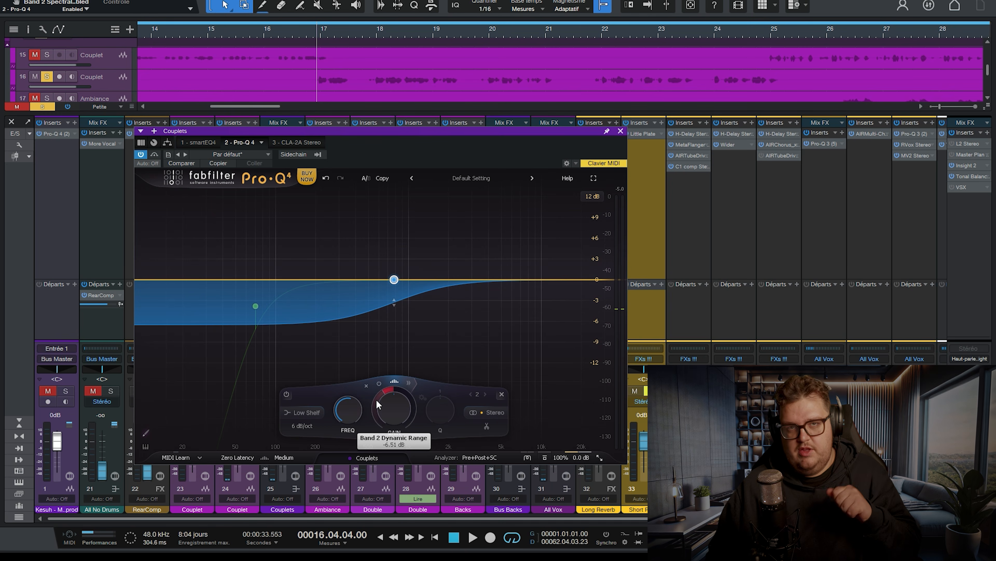
- Set the low shelf's frequency to 1000 Hz and its dynamic range to -4 dB
key(Return)
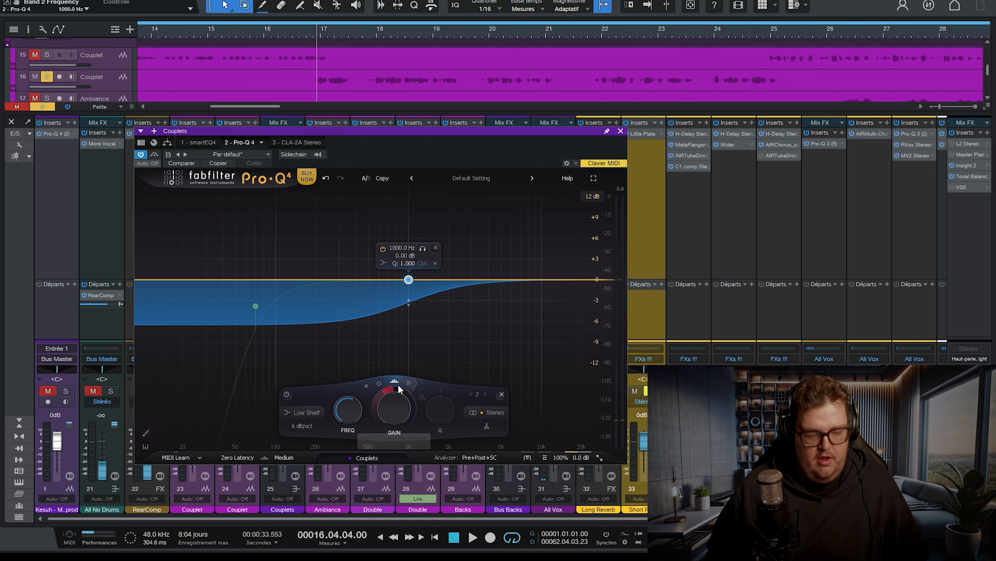
double_click(394, 386)
text(-5)
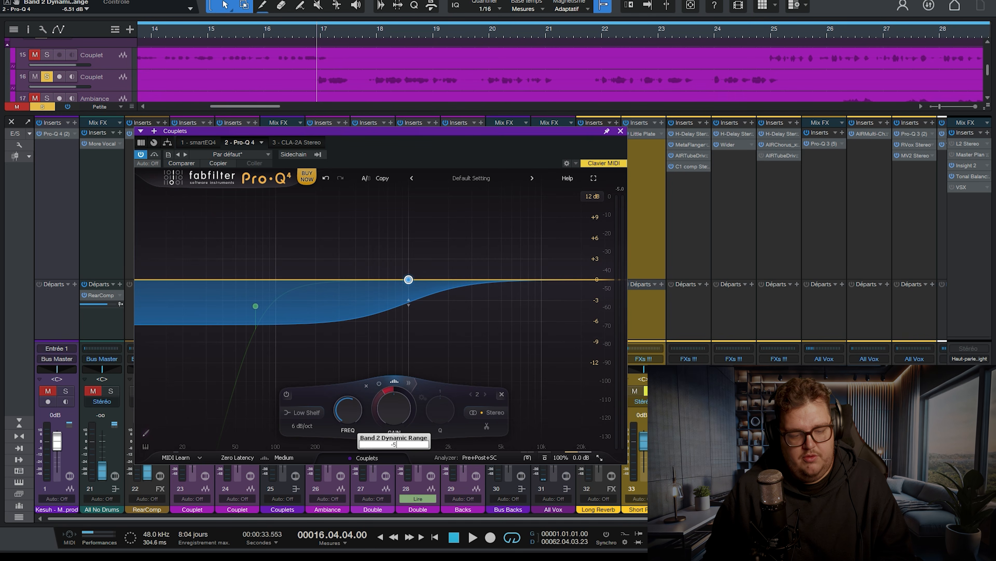
key(Return)
double_click(393, 387)
text(-4)
key(Return)
- Audition the vocal through the spectral low shelf and compare it with the band disabled
key(space)
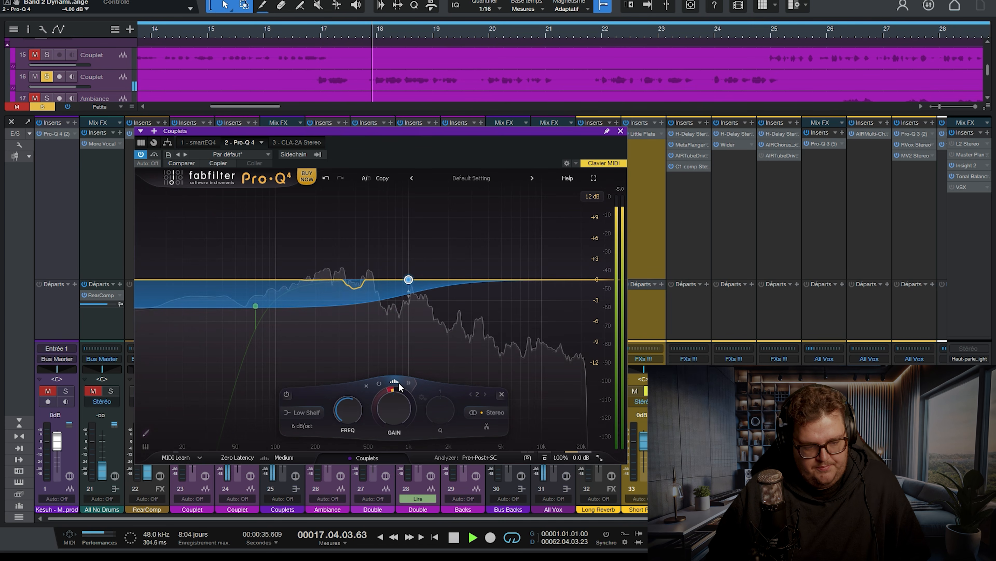
mouse_move(410, 281)
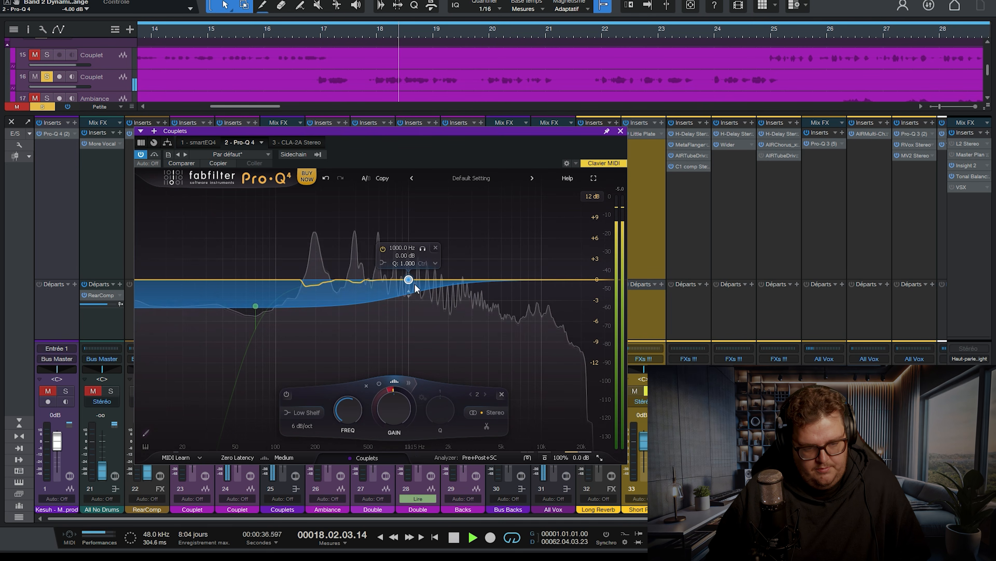
click(383, 249)
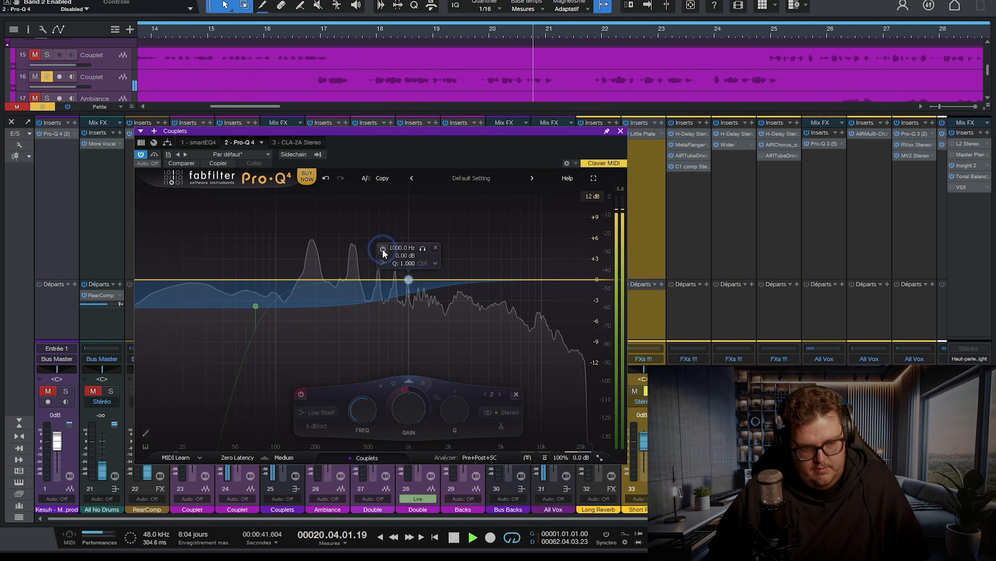
key(space)
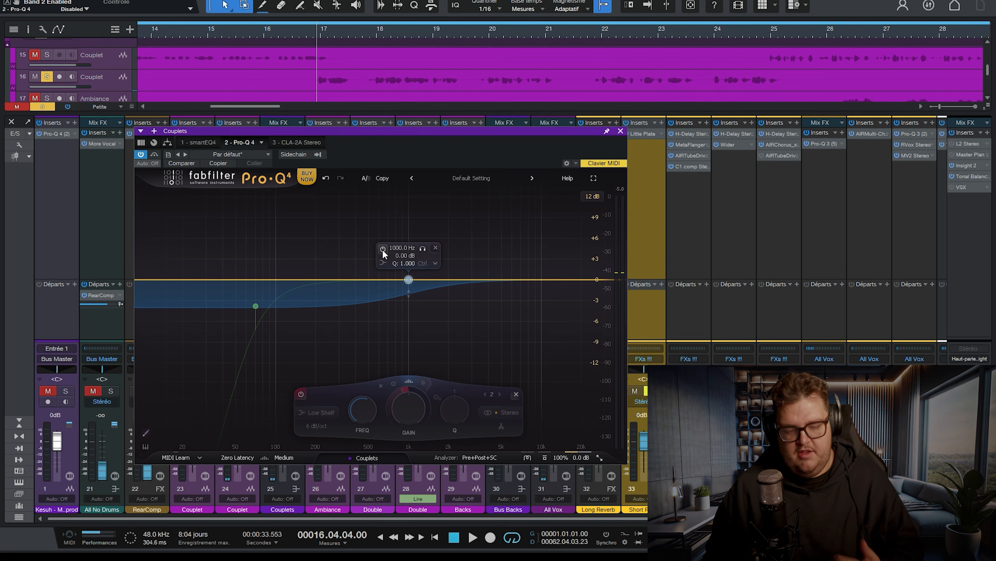
- Re-enable the 70 Hz low cut and the 1000 Hz low shelf and audition the vocal with both
mouse_move(253, 293)
click(231, 276)
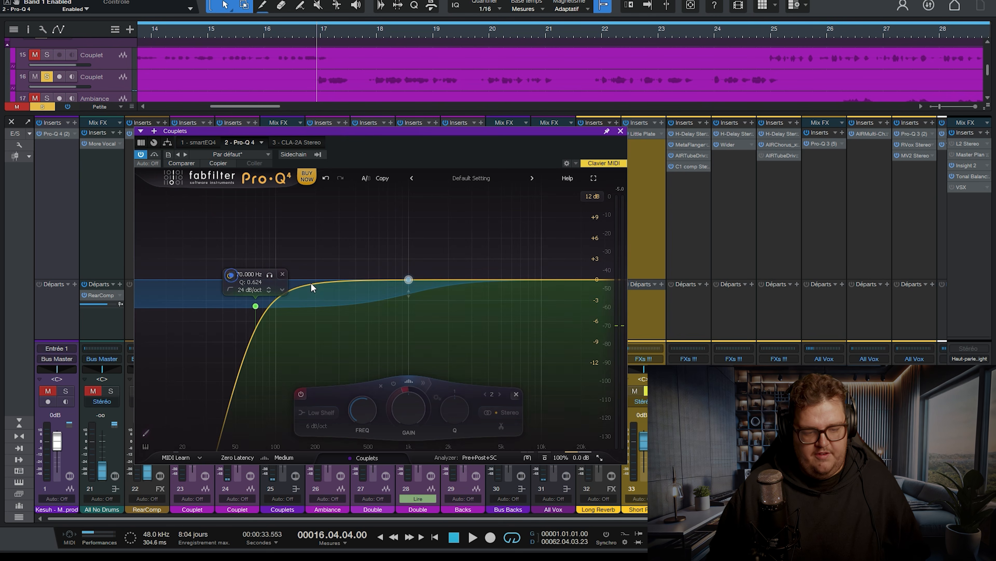
click(383, 249)
key(space)
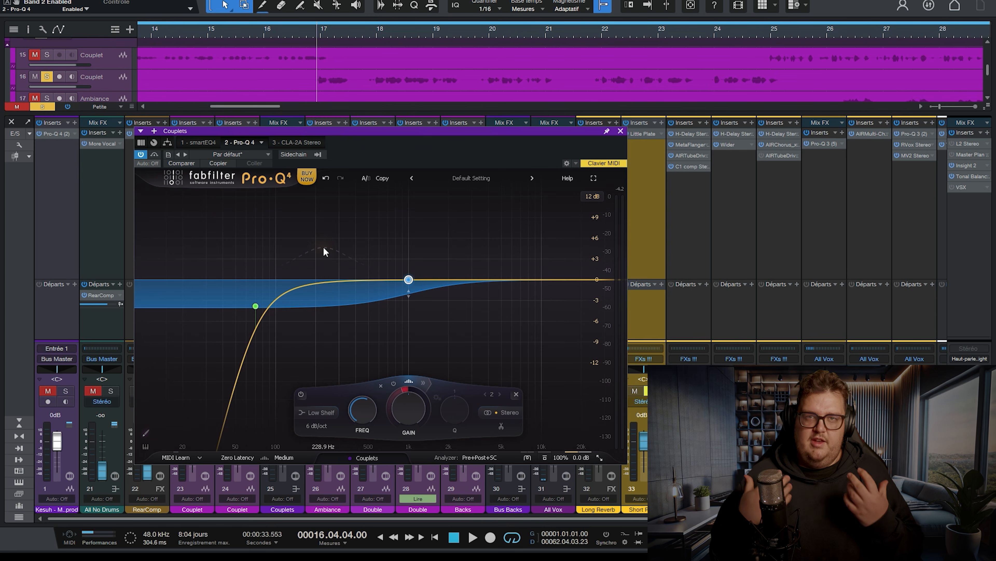
- Unmute the instrumental track, bypass its Pro-Q 4 insert and play it together with the vocal
click(46, 392)
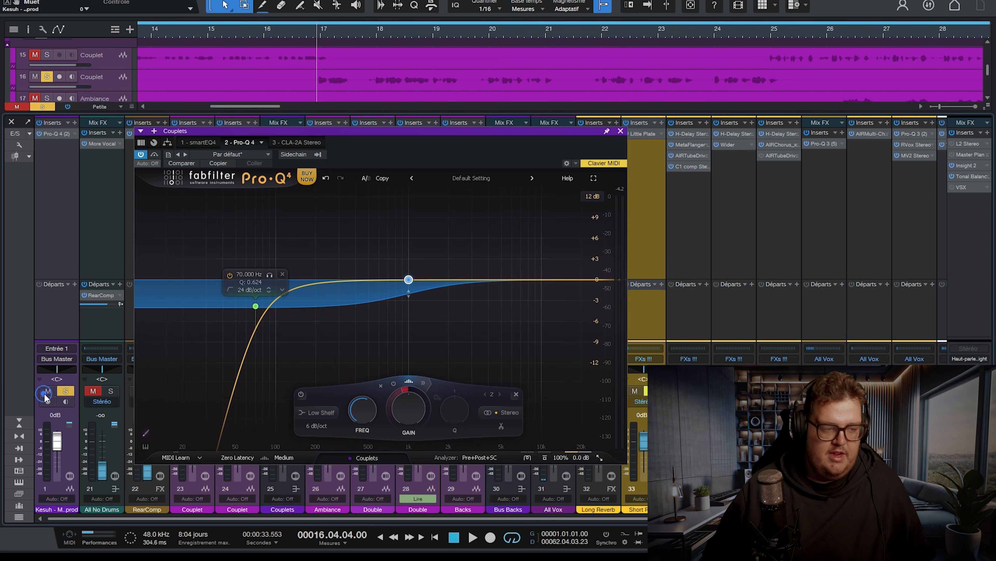
click(39, 134)
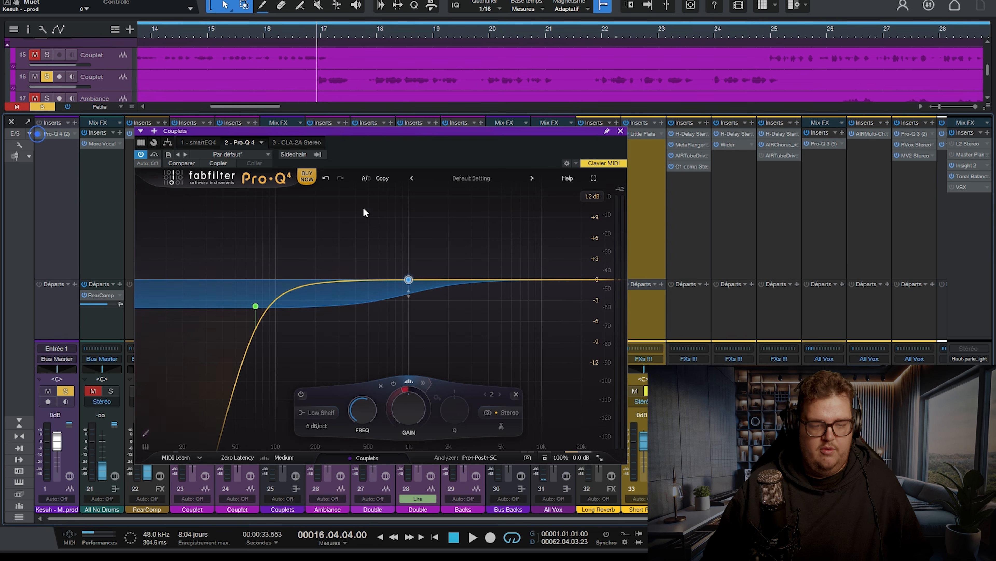
click(389, 216)
key(space)
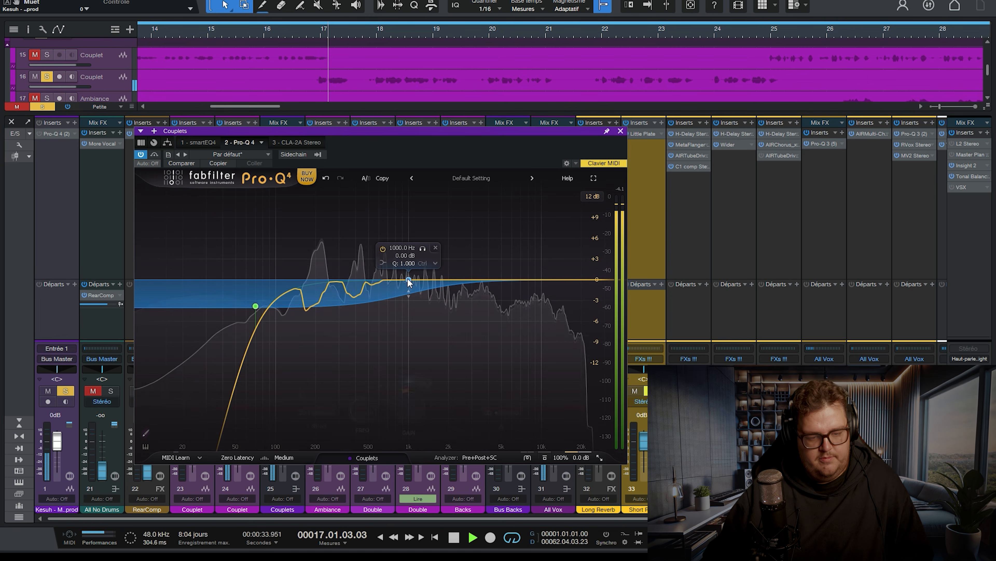
- Try an exaggerated low shelf dynamic range of about -16.7 dB against the instrumental and ease it back to about -6 dB
click(408, 279)
drag(398, 393, 367, 471)
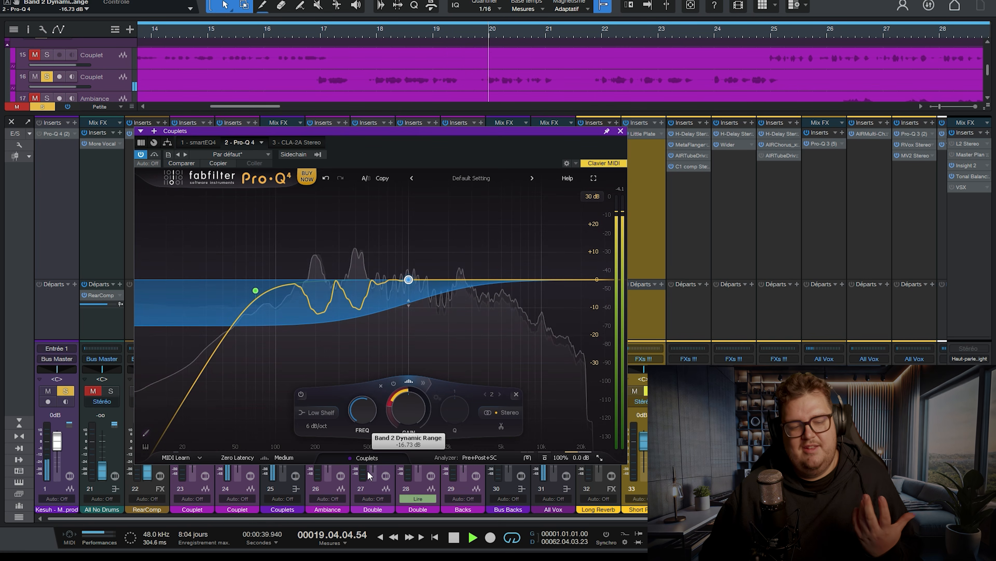
drag(367, 471, 378, 410)
key(space)
- Mute the instrumental track and audition the low shelf band in solo on the vocal
click(48, 391)
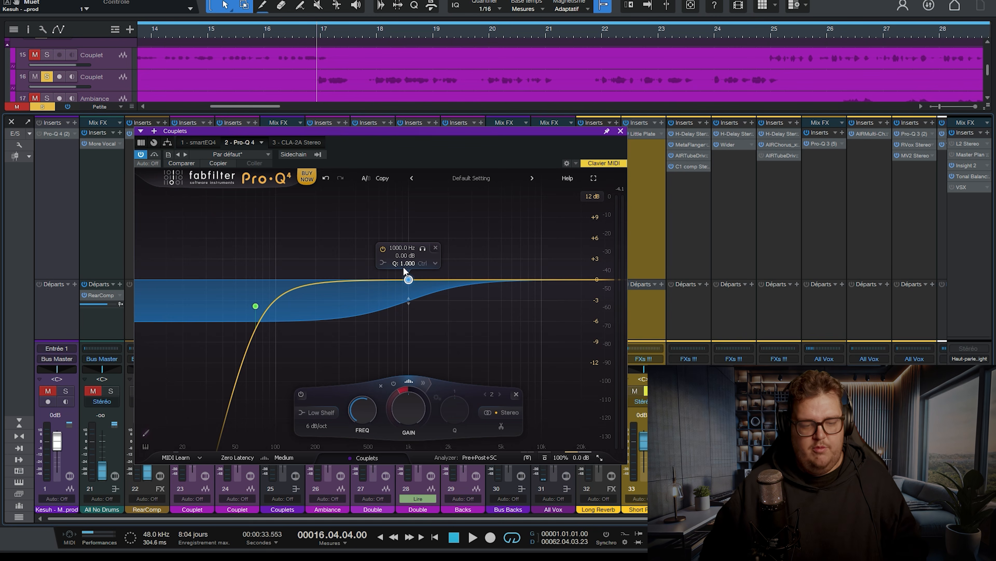
click(423, 248)
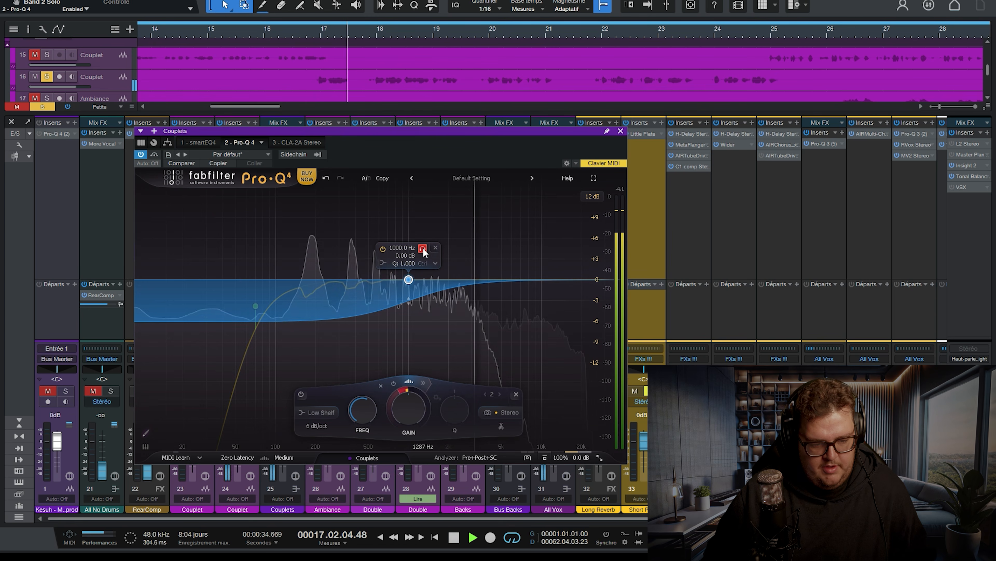
key(space)
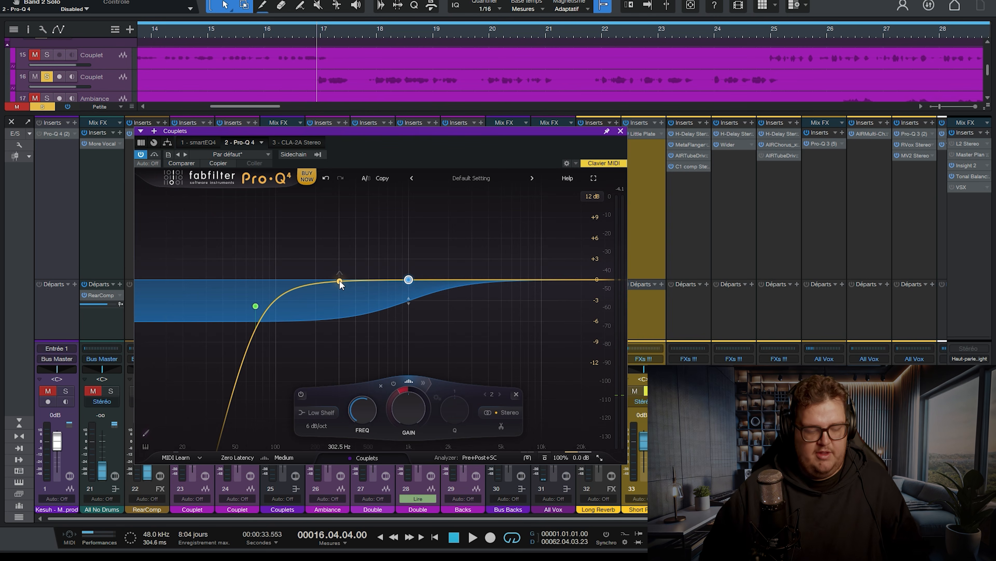
- Set the low shelf's dynamic range to -3 dB during playback and fine-tune it to about -4 dB
key(space)
double_click(402, 388)
text(-3)
key(Return)
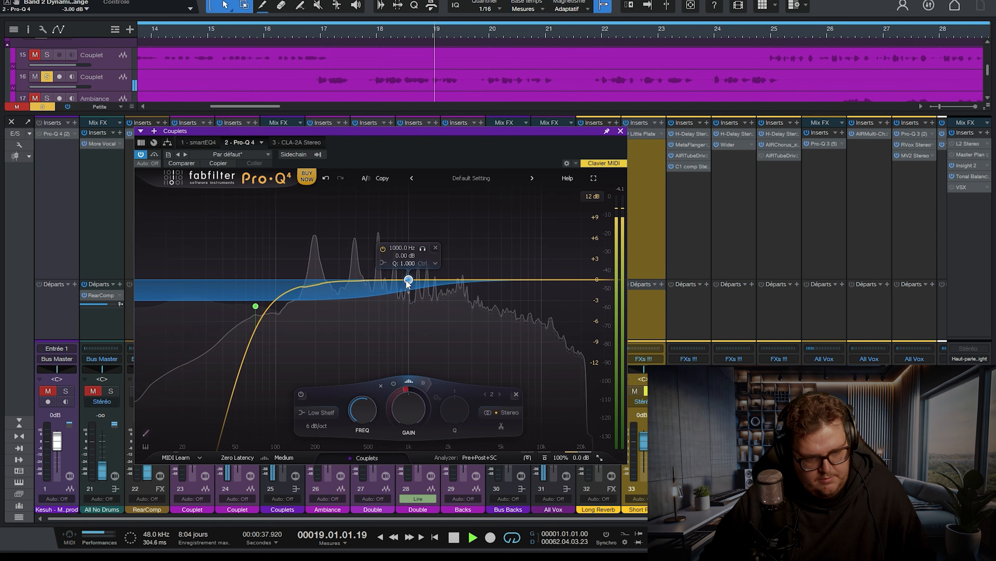
drag(397, 399, 397, 400)
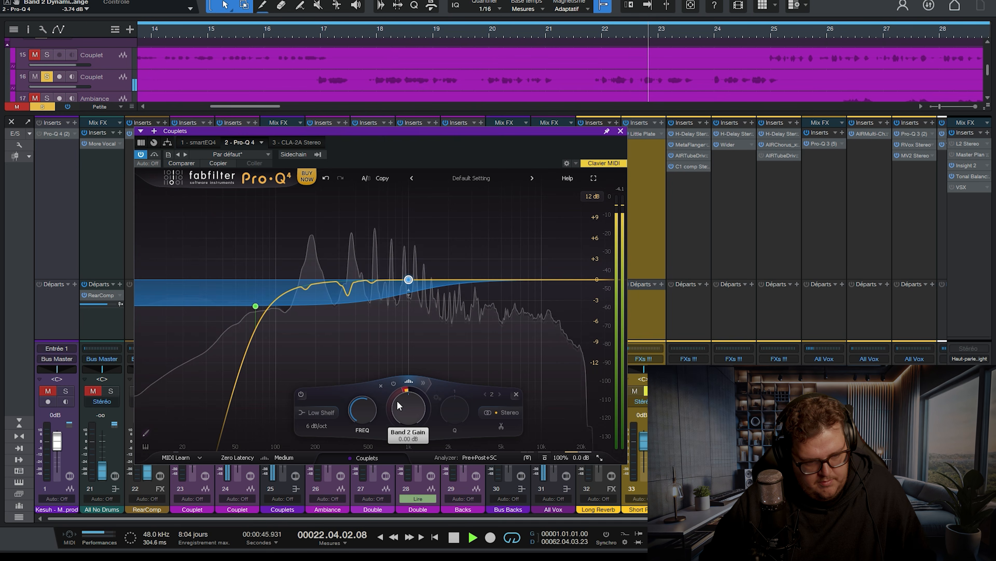
drag(397, 396, 395, 394)
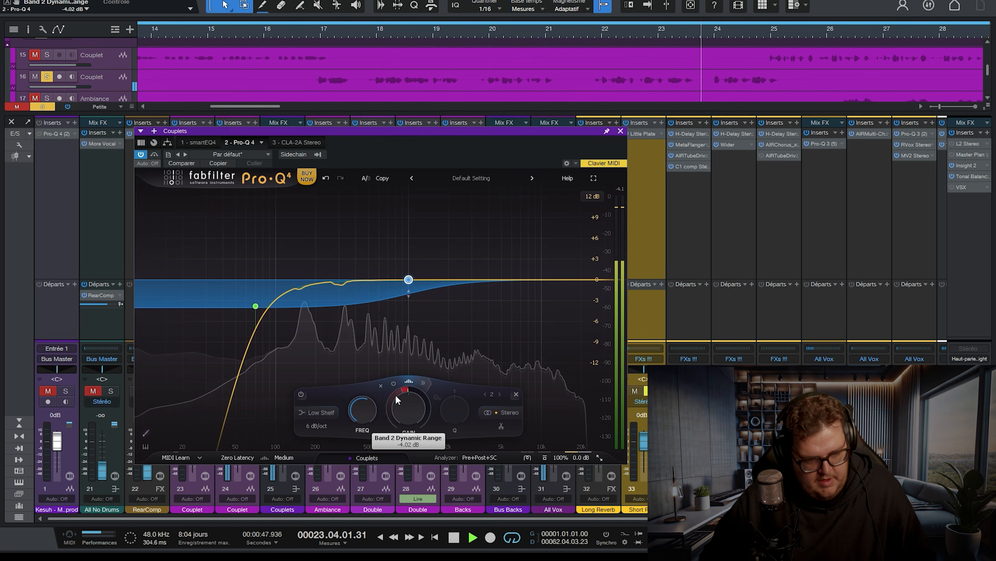
key(space)
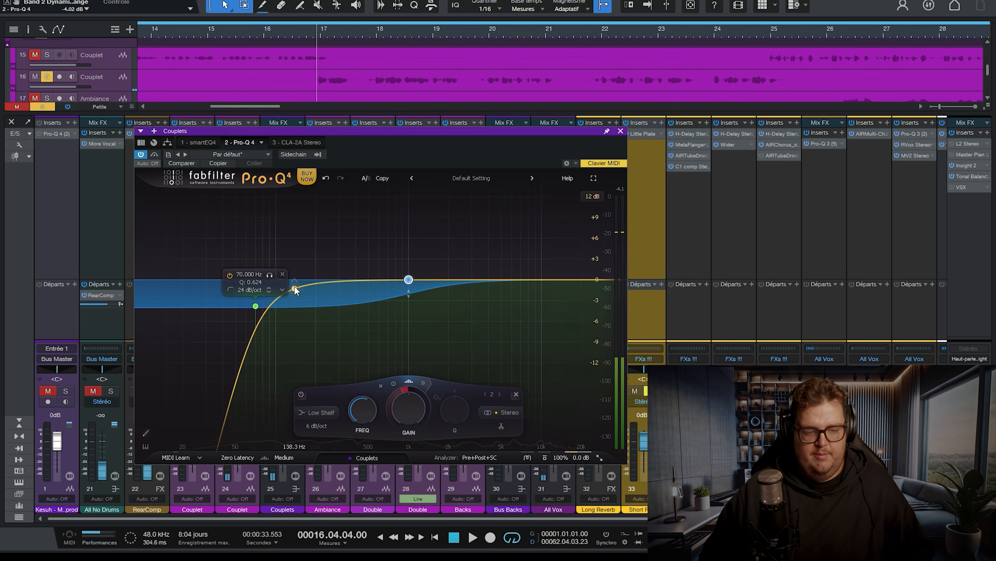
- Add a third EQ band as a Bell at 80 Hz with 0 dB gain
click(218, 225)
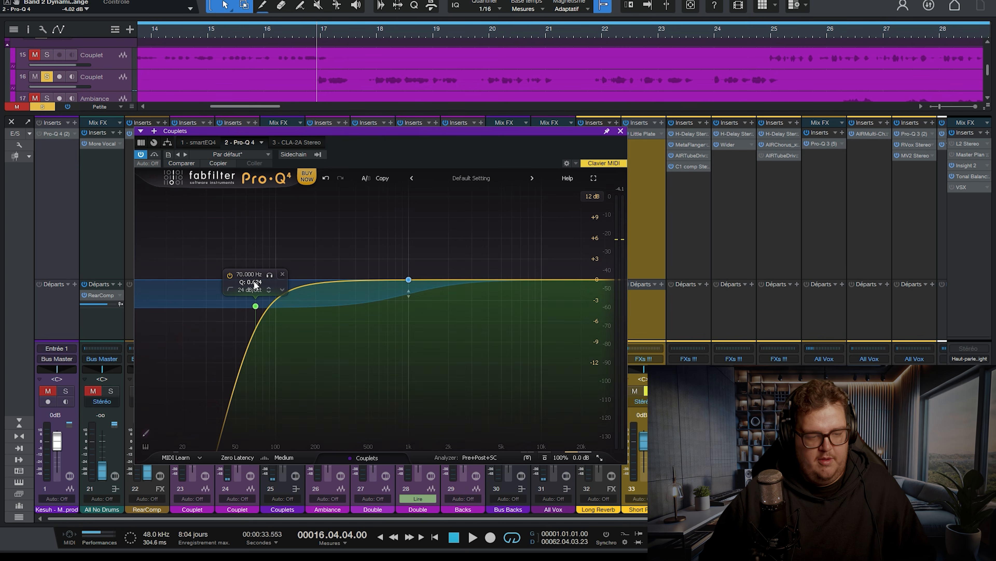
double_click(291, 237)
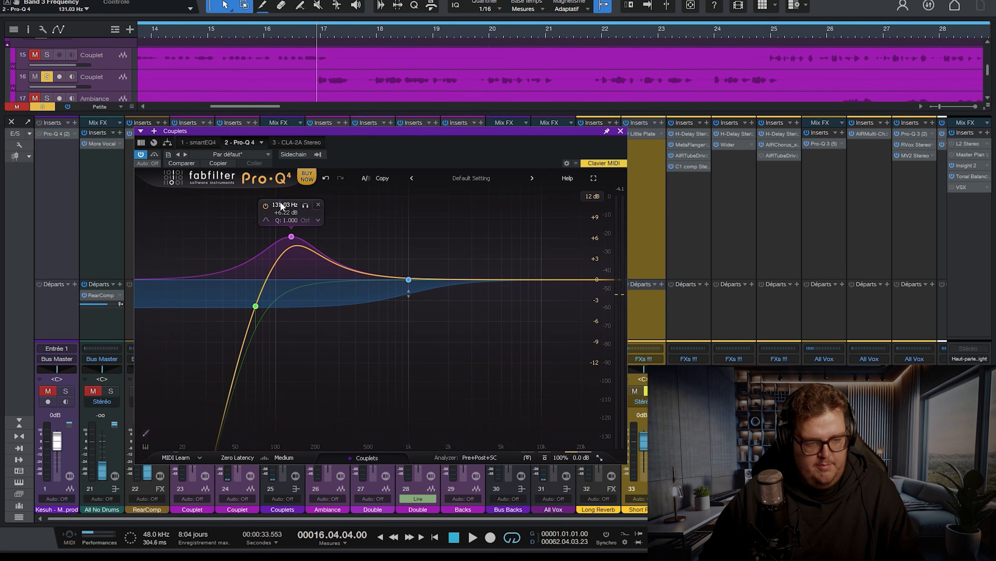
text(80)
key(Return)
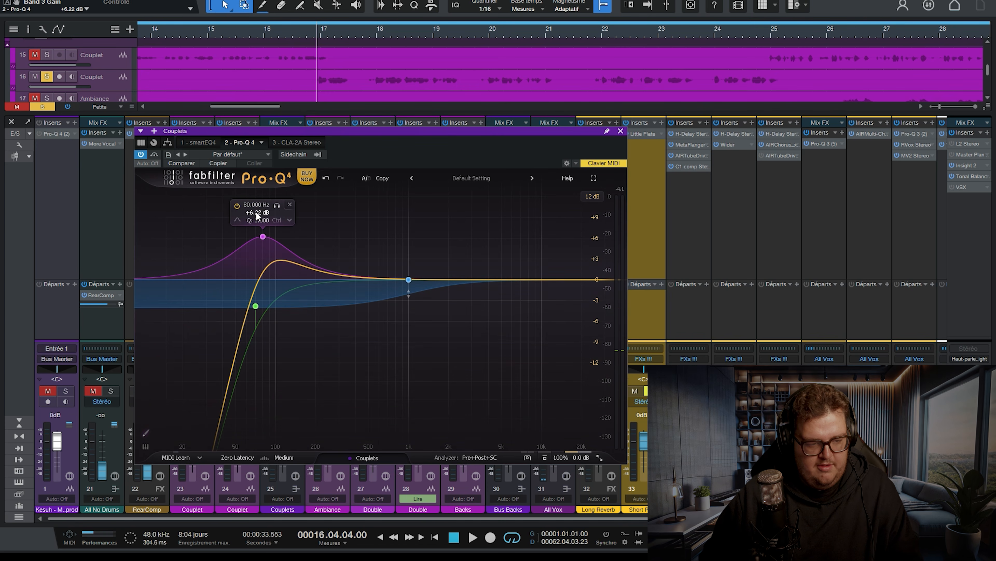
double_click(257, 212)
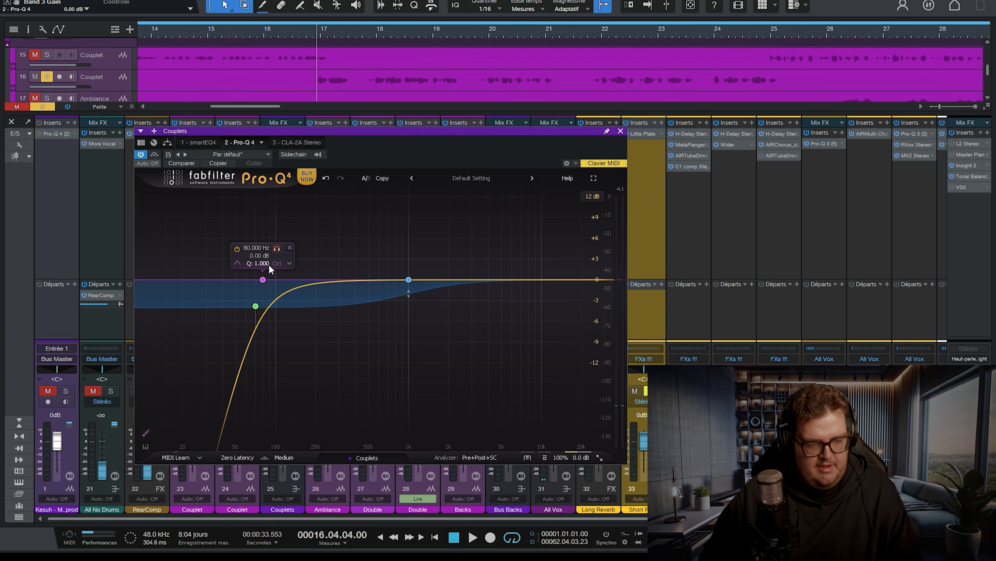
click(239, 263)
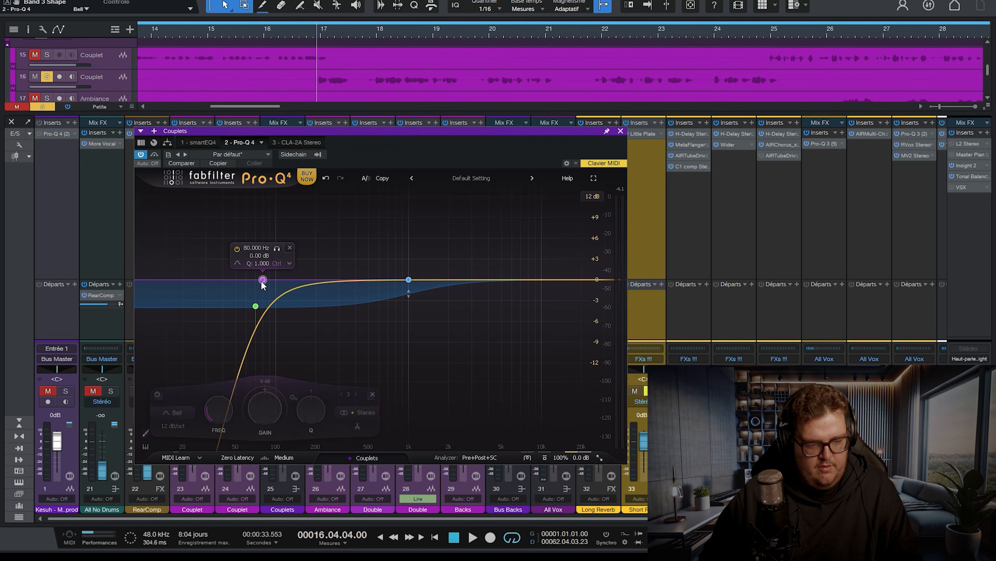
- Give the 80 Hz bell a spectral dynamic range of about -3.7 dB and compare it on and off during playback
drag(264, 388, 244, 445)
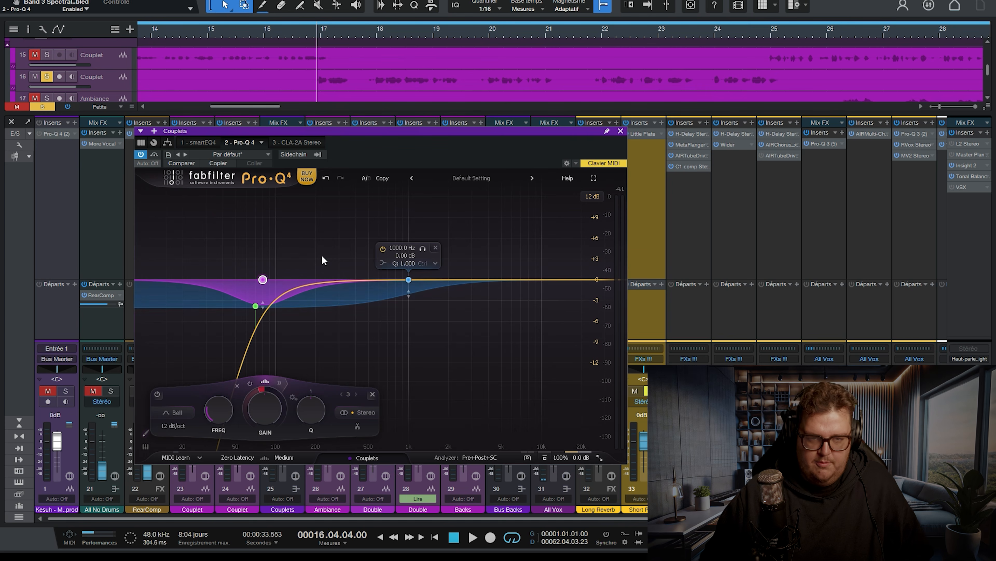
key(space)
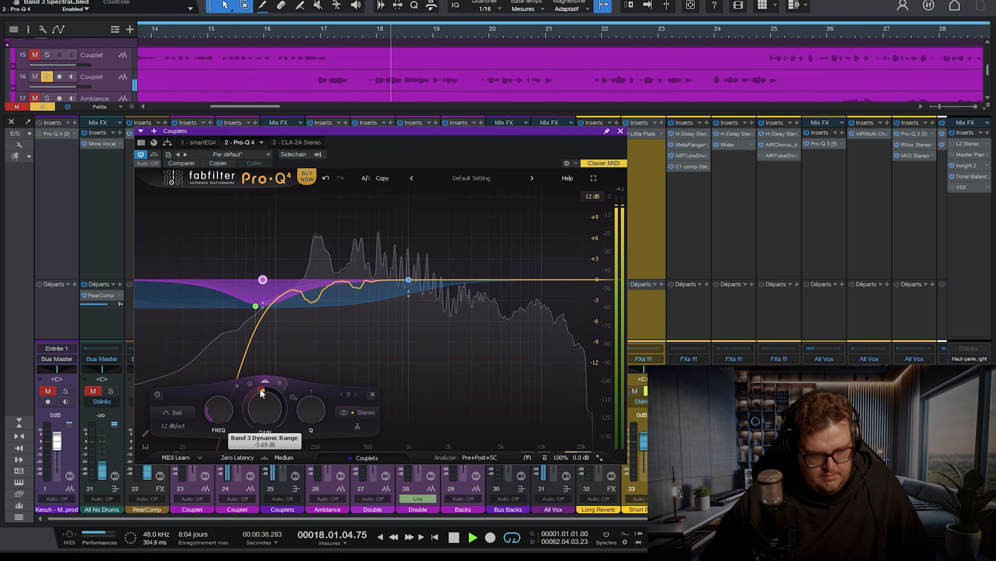
click(157, 394)
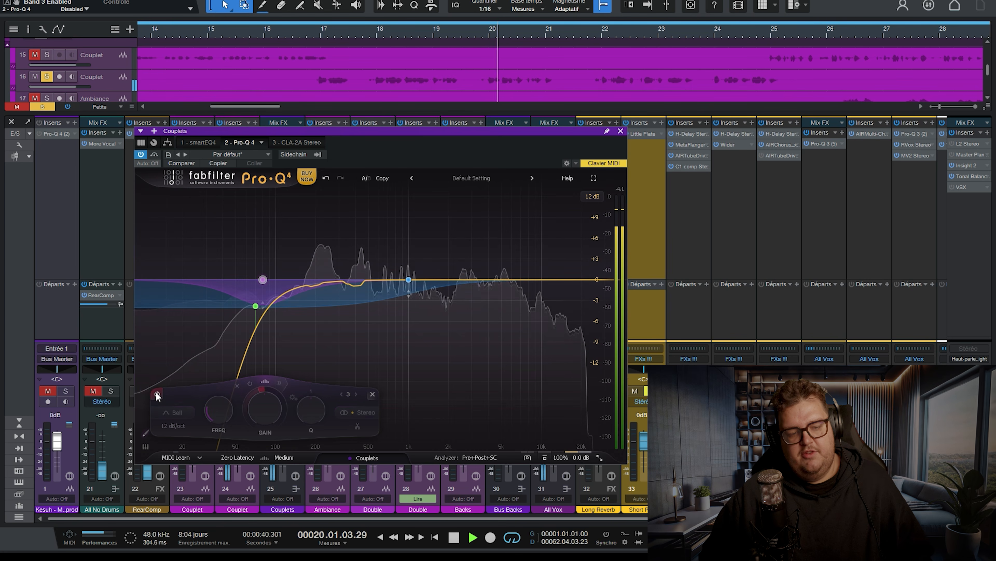
click(157, 394)
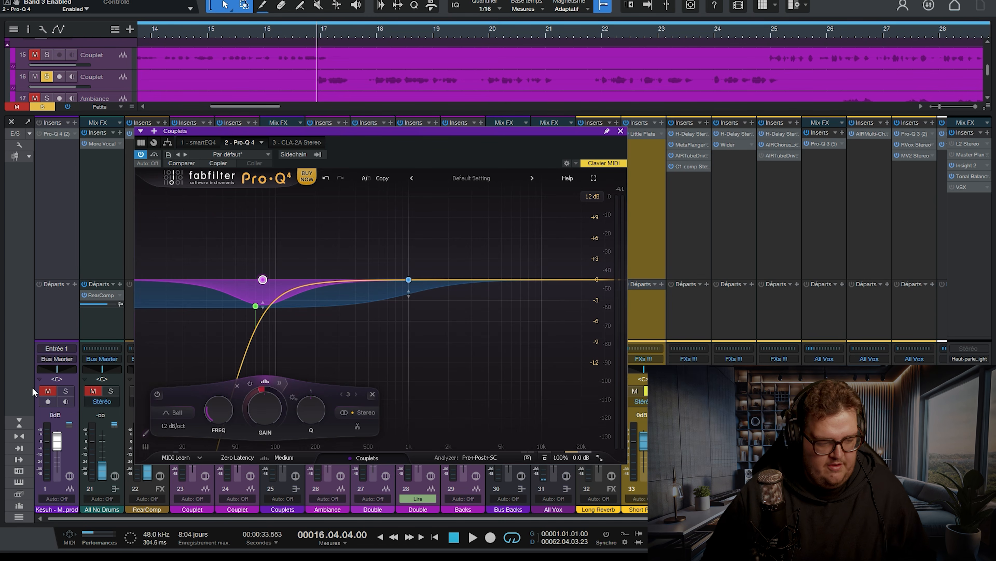
- Unmute the instrumental track, retune the bell band to about 106 Hz with a Q of about 0.86, and start playback
click(48, 391)
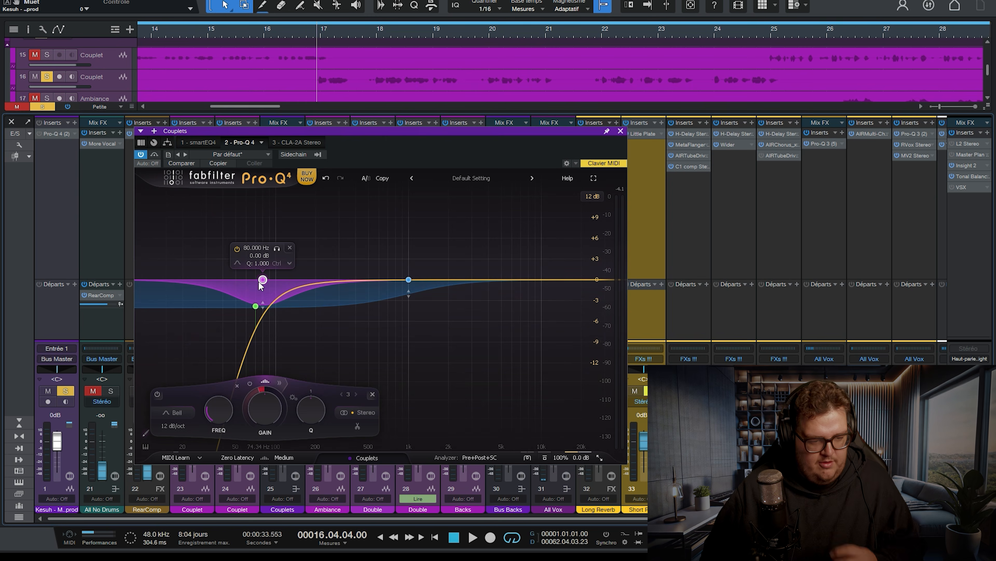
drag(256, 395, 220, 398)
key(space)
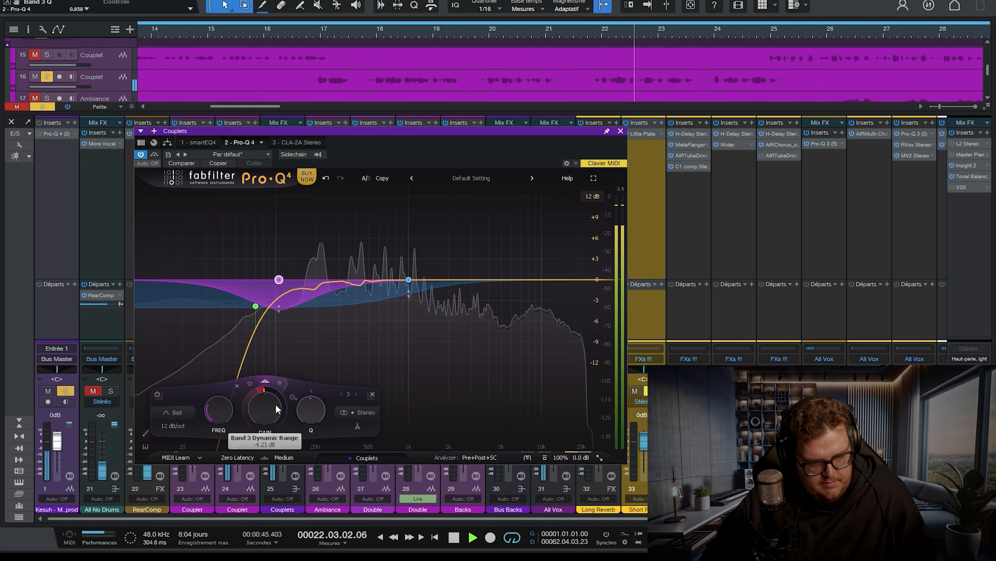
- Try lighter and stronger dynamic ranges on the bell band during playback, settling on about -3.4 dB
drag(252, 392, 255, 387)
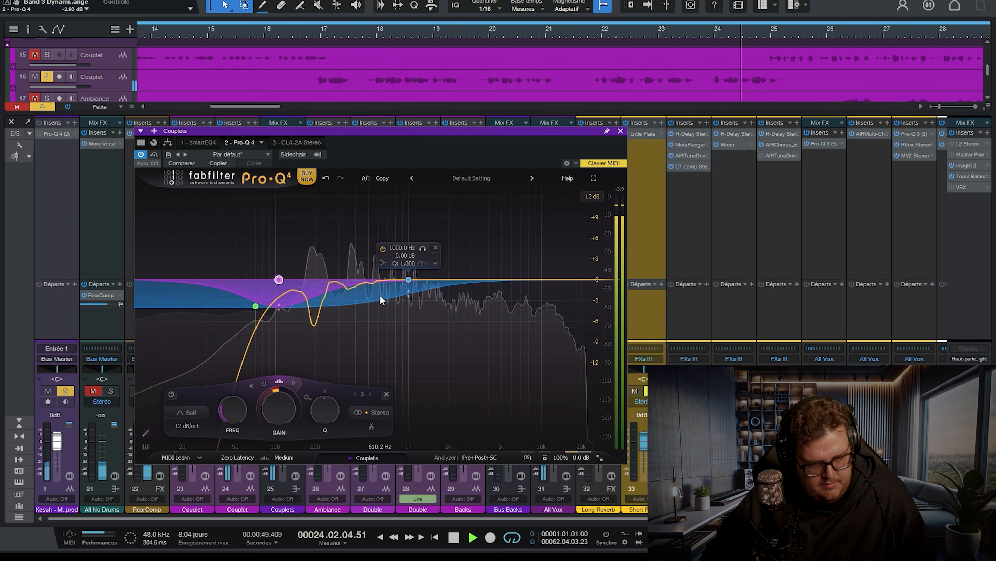
drag(266, 390, 281, 367)
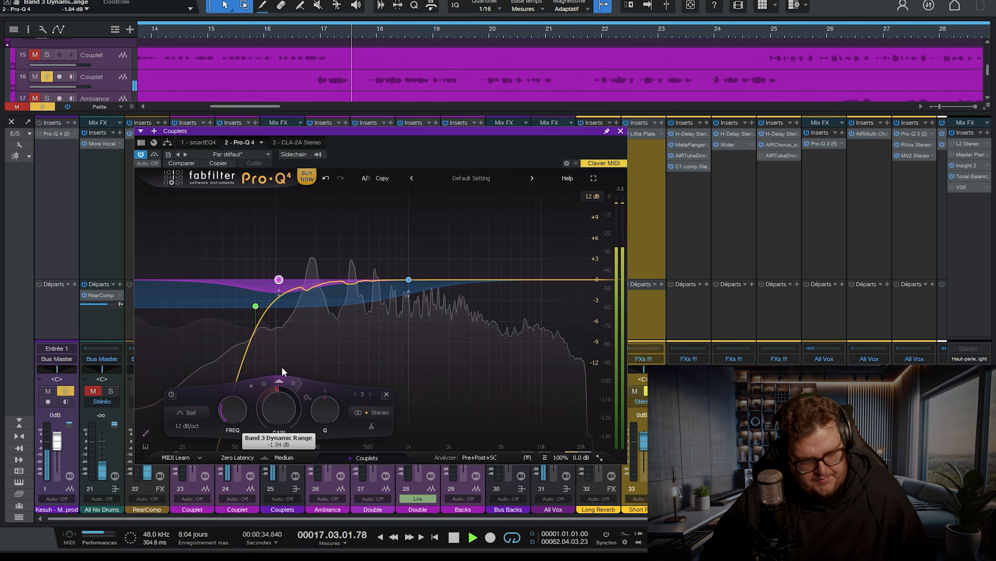
drag(282, 369, 264, 391)
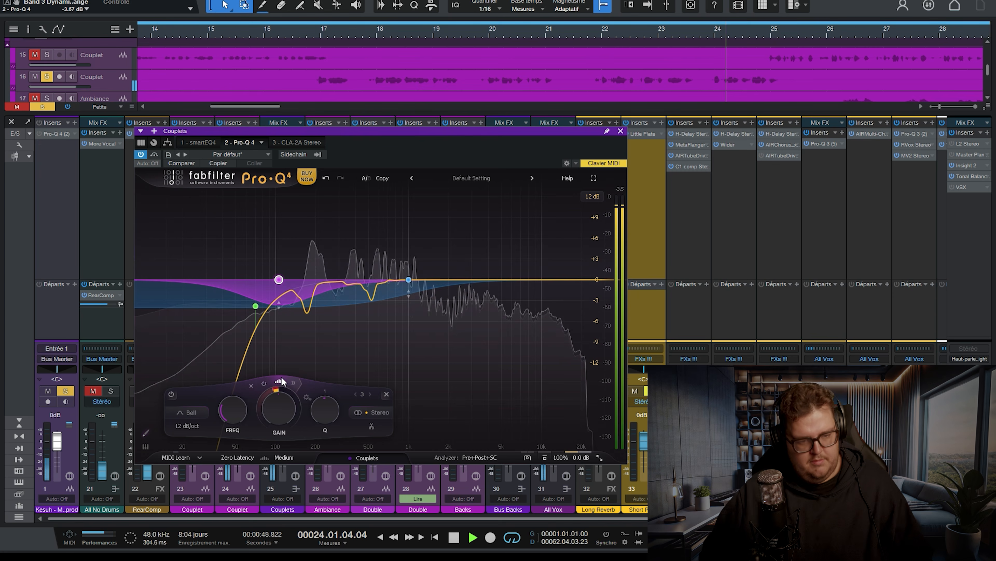
key(space)
double_click(268, 391)
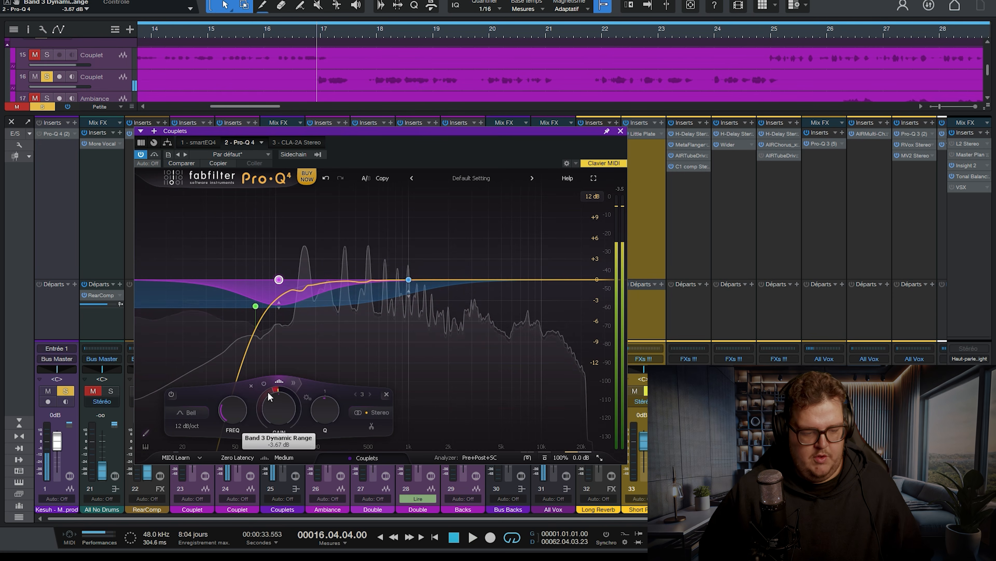
click(268, 390)
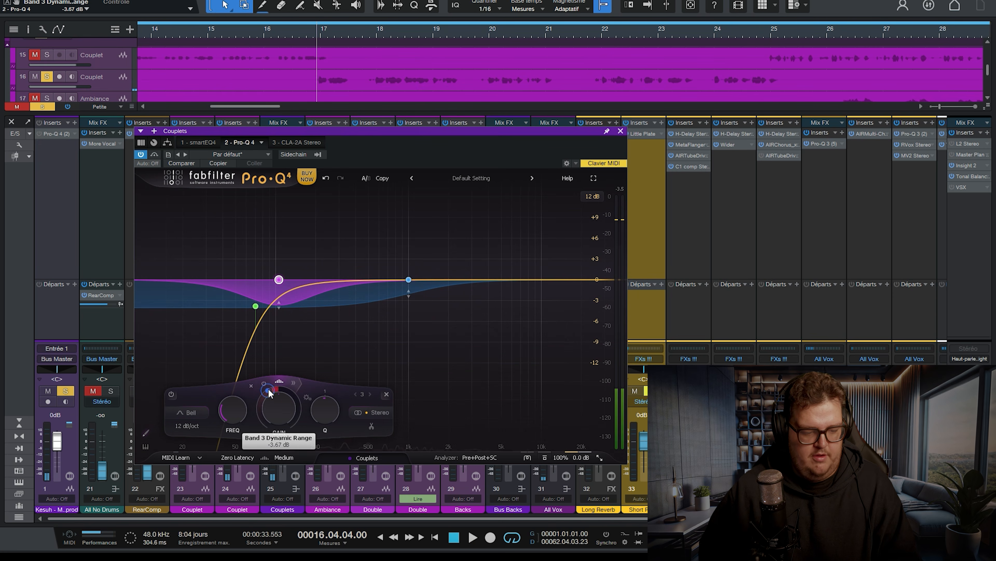
drag(268, 390, 272, 383)
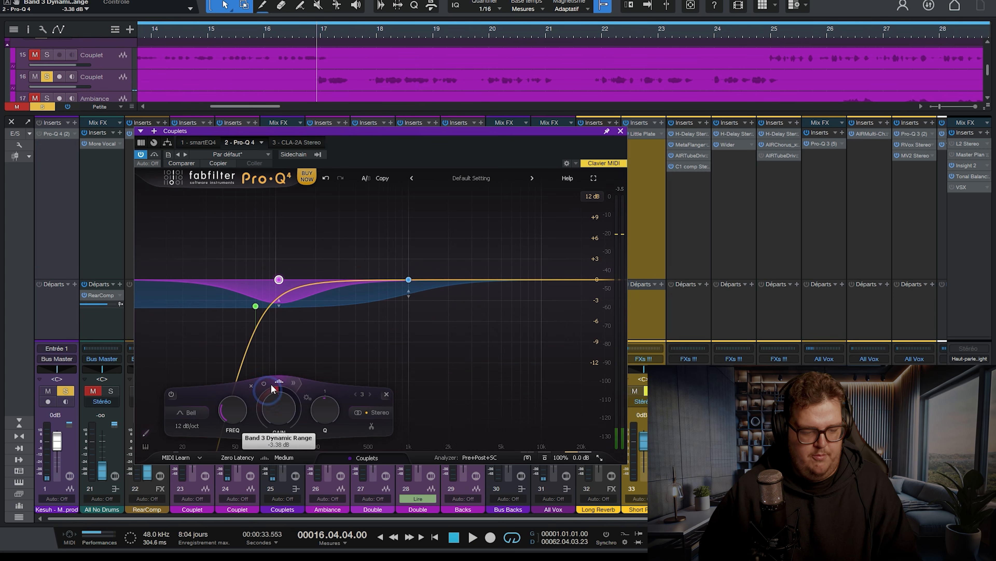
- Add a fourth EQ band at 1500 Hz as a Low Shelf with a 6 dB/oct slope
click(439, 280)
double_click(430, 249)
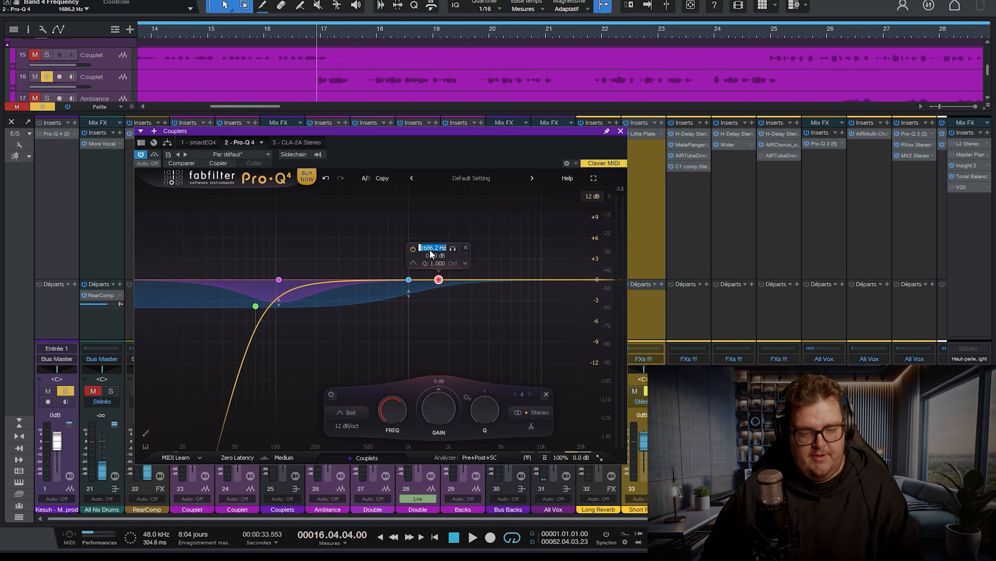
key(Return)
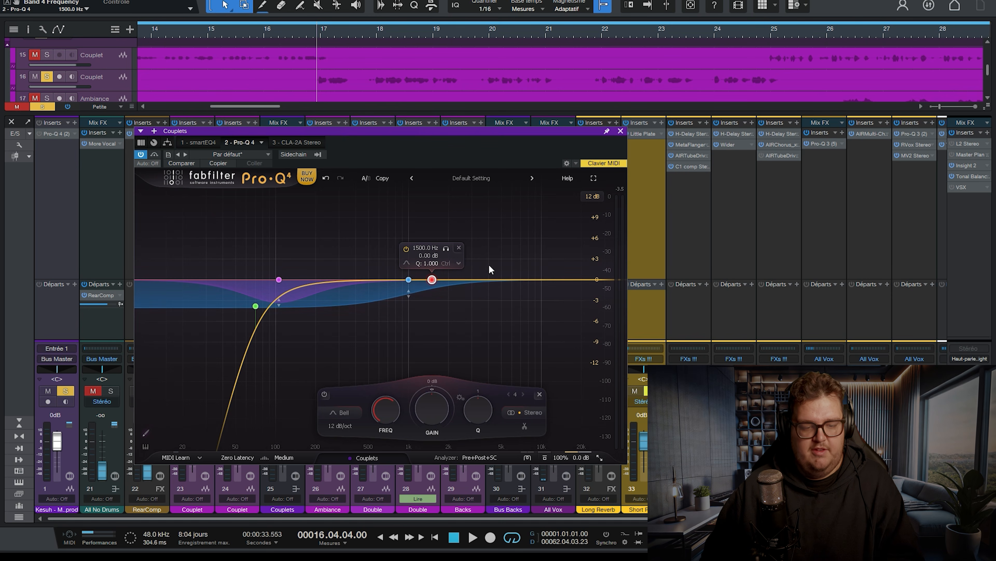
click(408, 262)
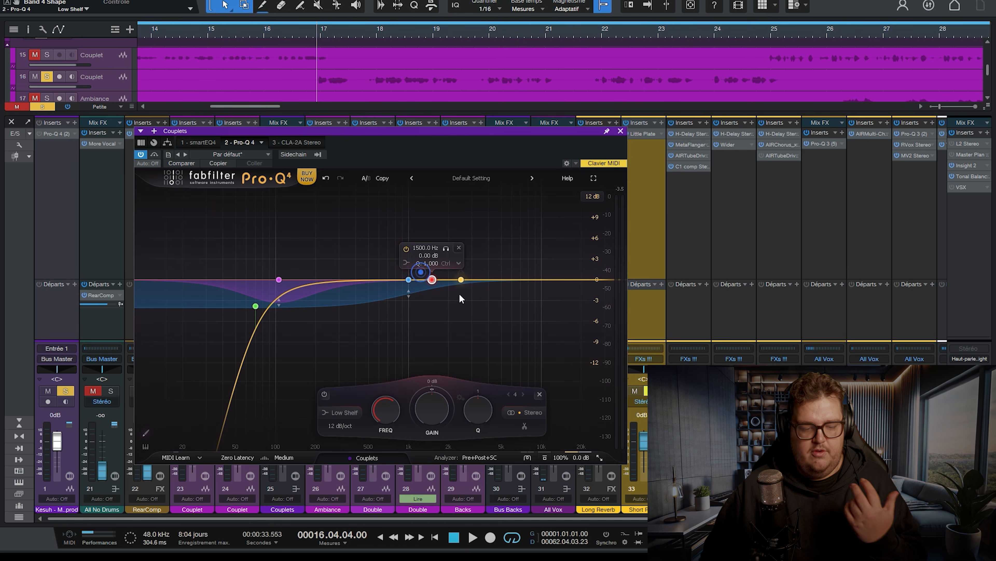
click(338, 426)
click(347, 411)
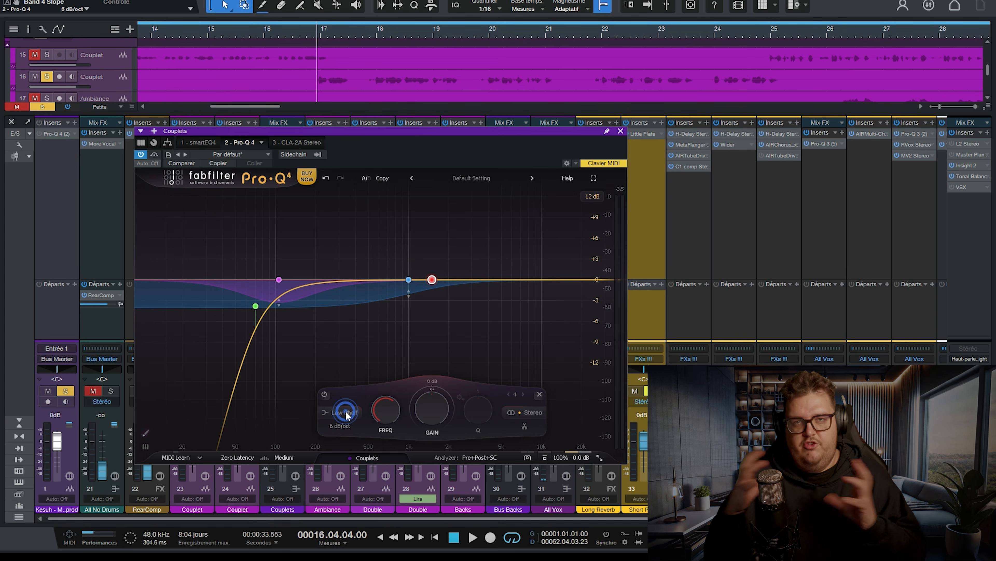
- Give the new low shelf a negative dynamic range and move its frequency to about 1250 Hz
mouse_move(432, 280)
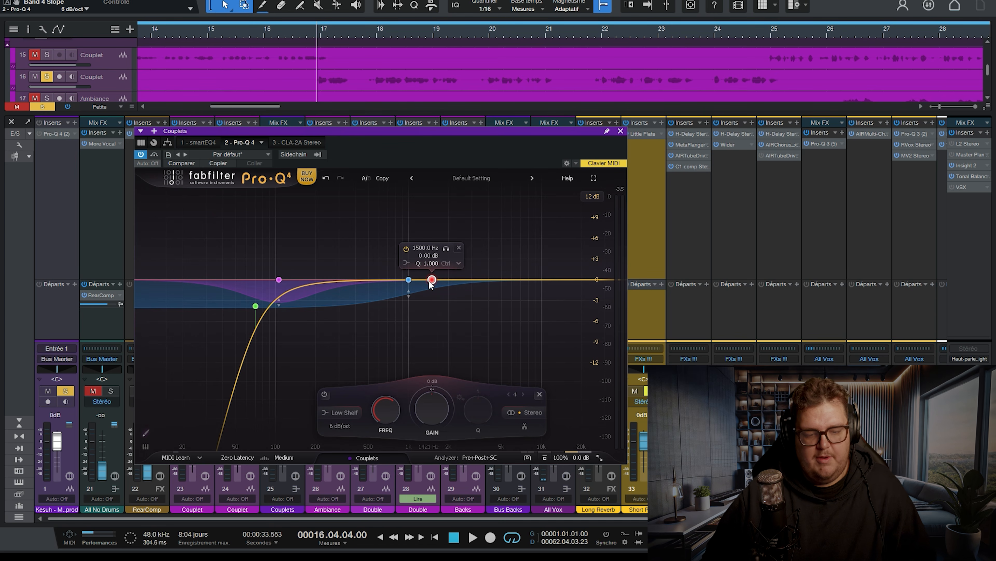
drag(426, 391, 417, 449)
drag(419, 448, 390, 412)
key(space)
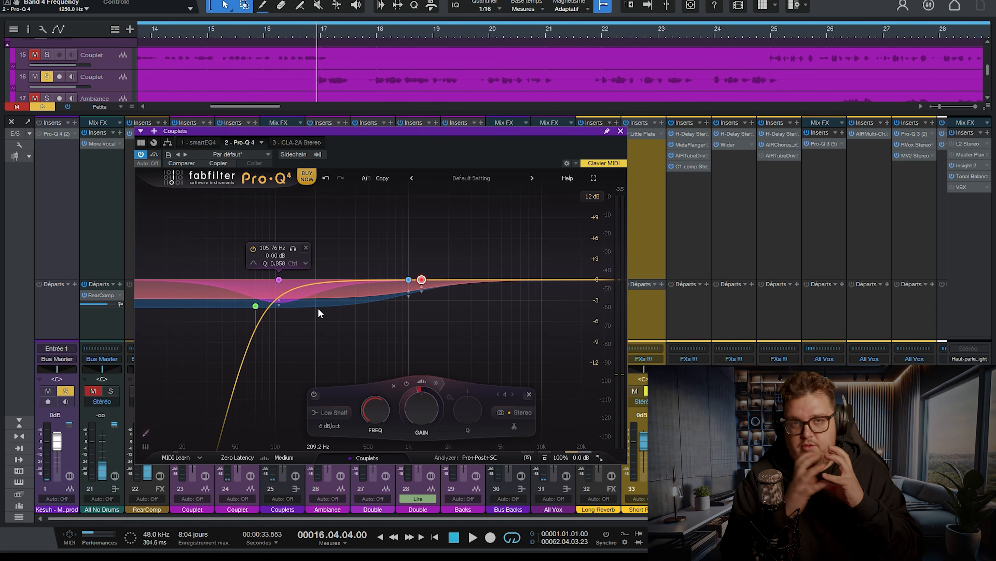
- Play the verse and compare the vocal with the EQ plug-in bypassed and active
key(space)
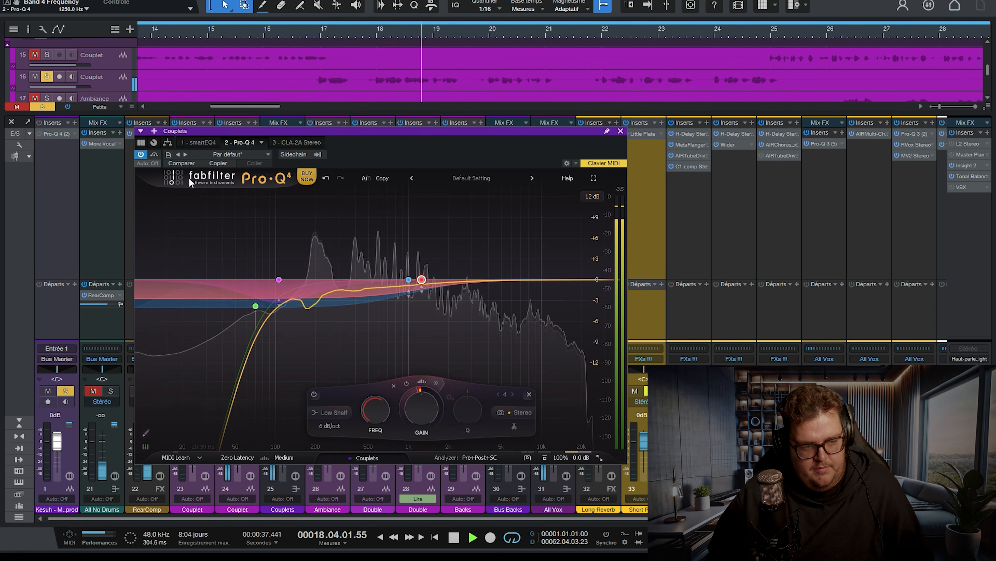
key(space)
key(space)
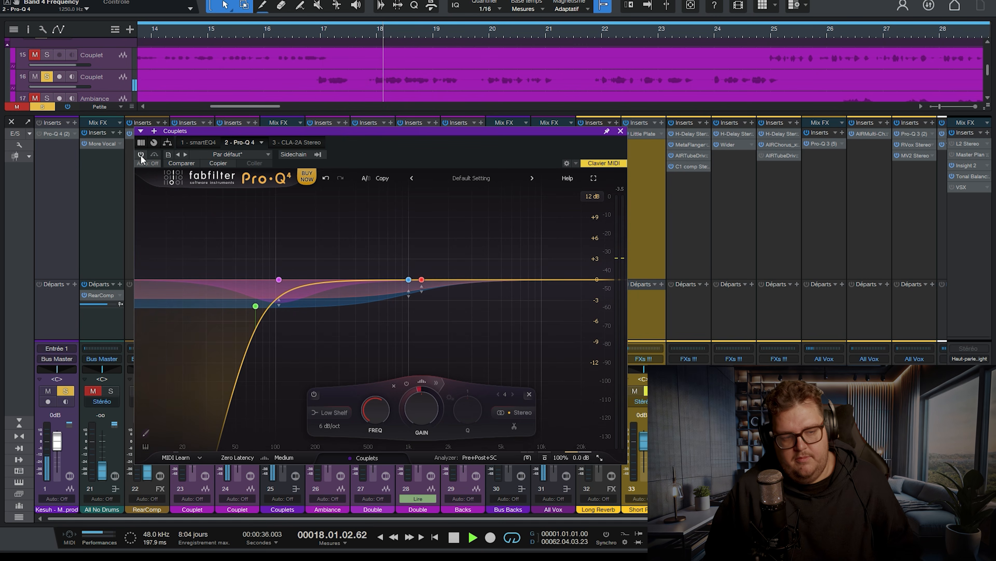
click(140, 154)
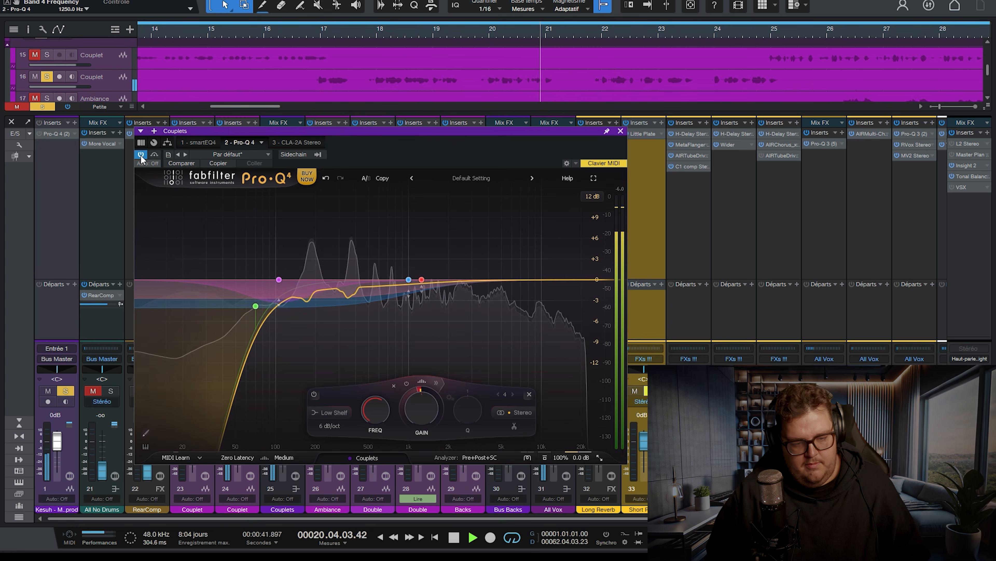
- Deepen both low shelves' dynamic ranges, with the 1000 Hz shelf at about -4.8 dB, and set the bell's to about -3.1 dB
drag(421, 390, 397, 401)
click(408, 280)
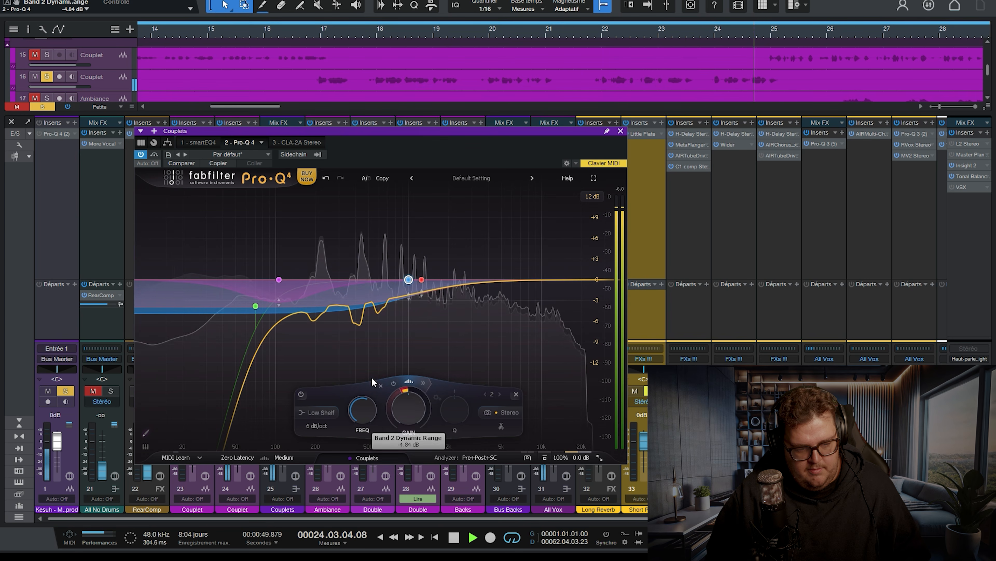
click(278, 279)
drag(276, 393, 274, 390)
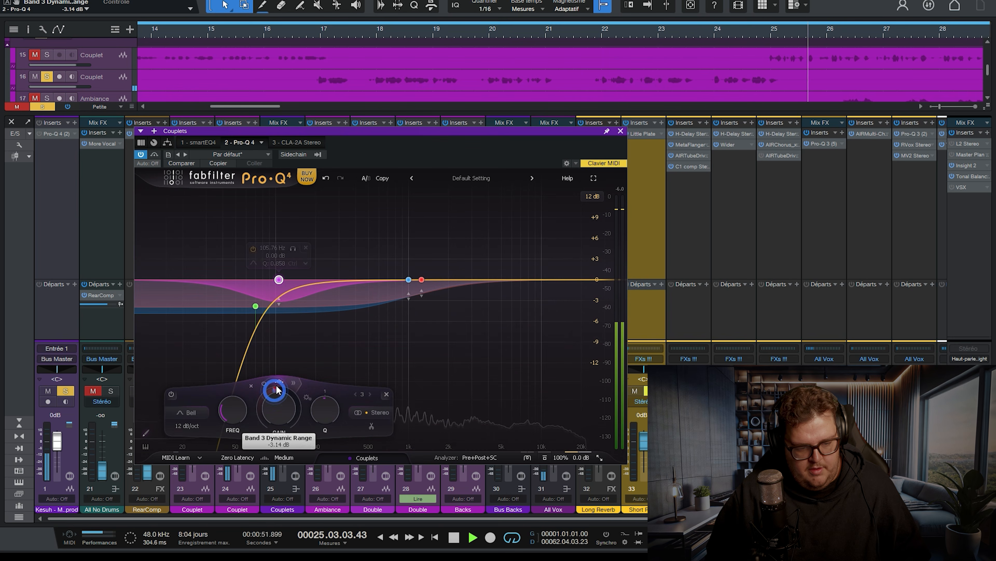
key(space)
- Set the 1250 Hz low shelf's dynamic range to about -3.3 dB during playback and compare the EQ on and off
click(422, 280)
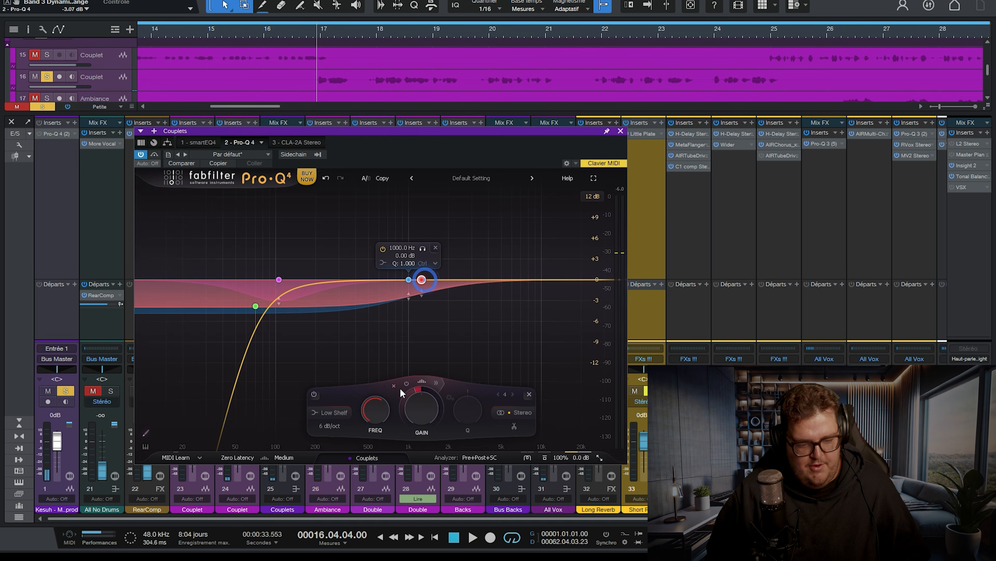
key(space)
drag(409, 385, 411, 387)
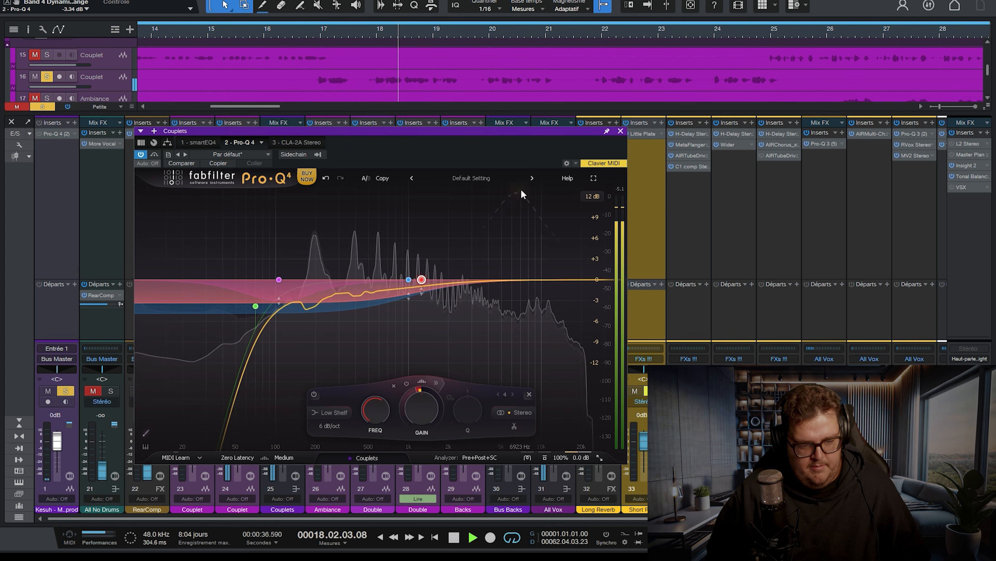
click(142, 154)
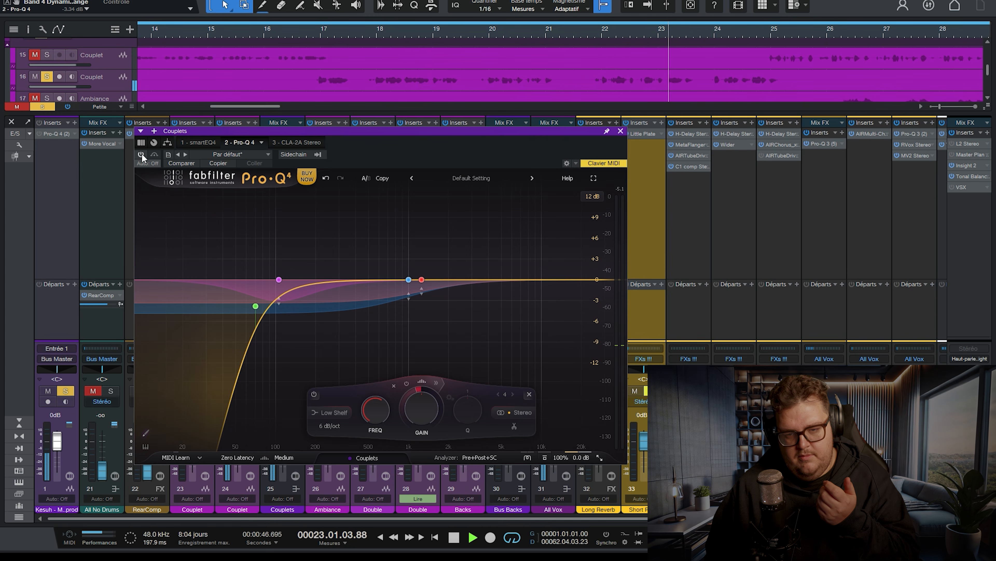
click(142, 154)
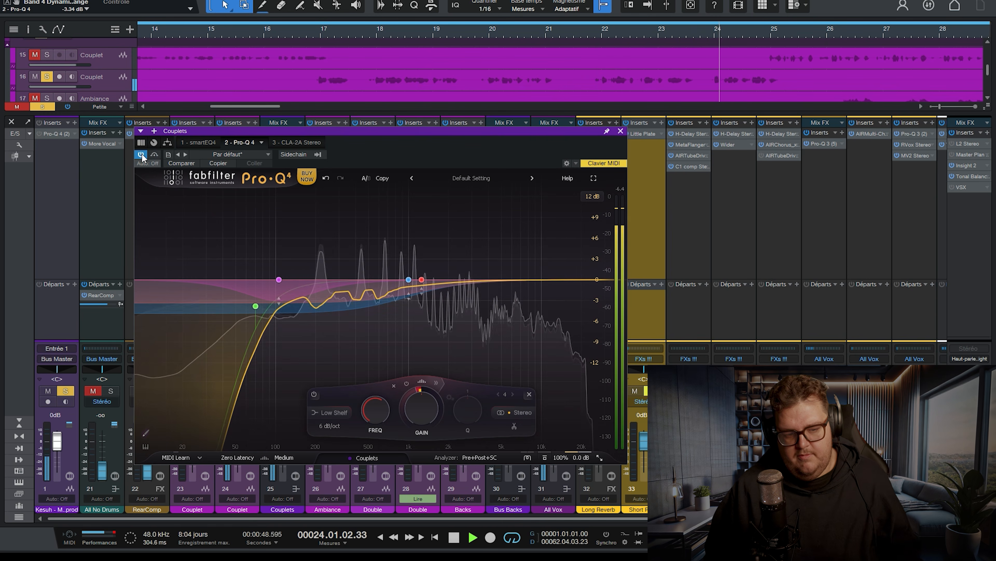
key(space)
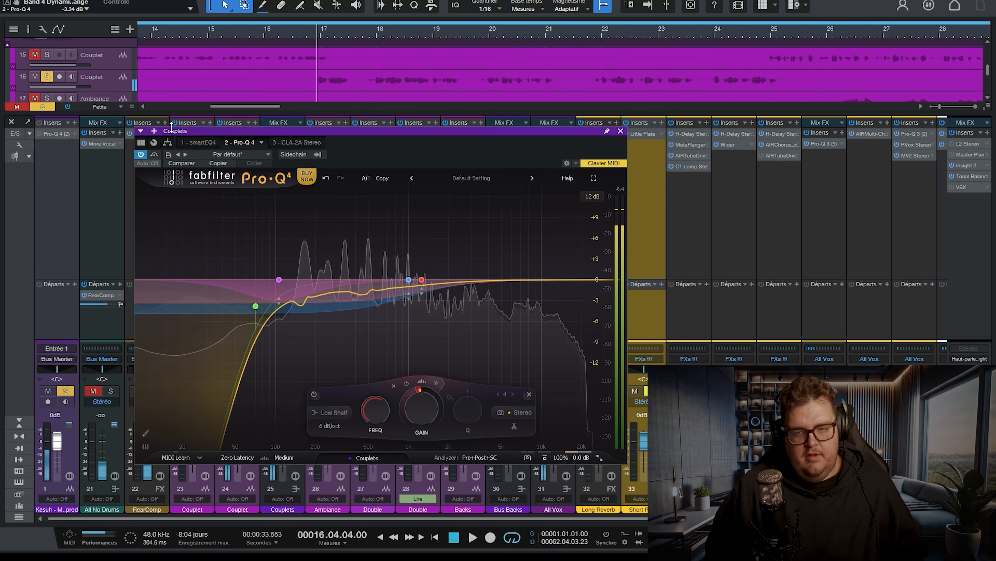
- Temporarily unmute the Couplet track 15 to audition the EQ on it, and return the playhead to just before bar 17
click(35, 55)
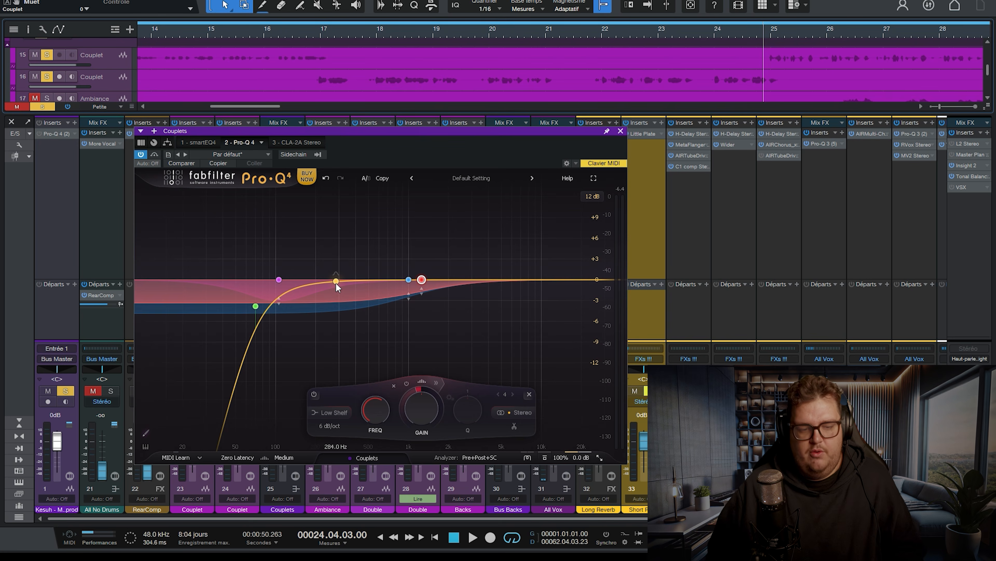
key(space)
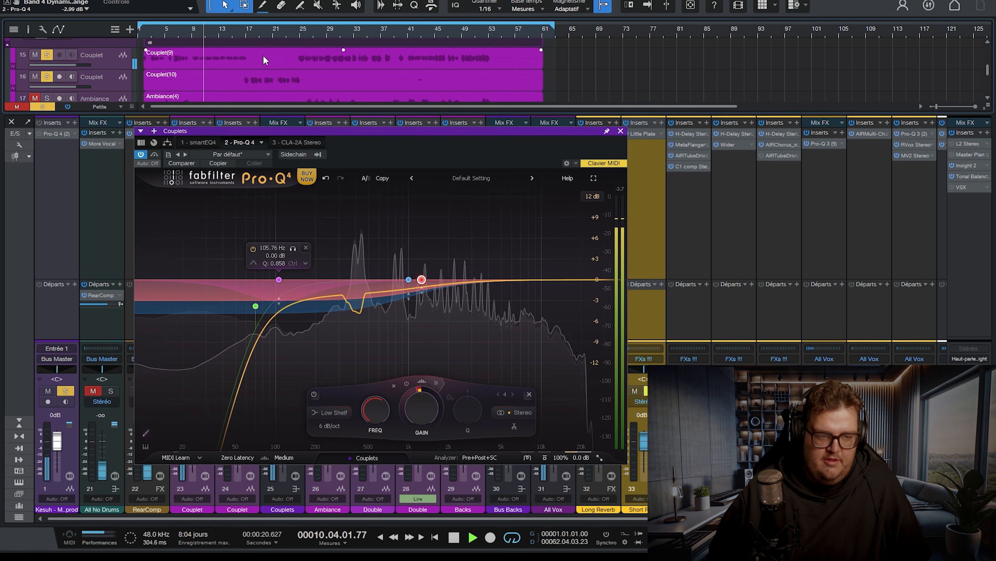
key(space)
scroll(245, 31, up, 6)
click(244, 33)
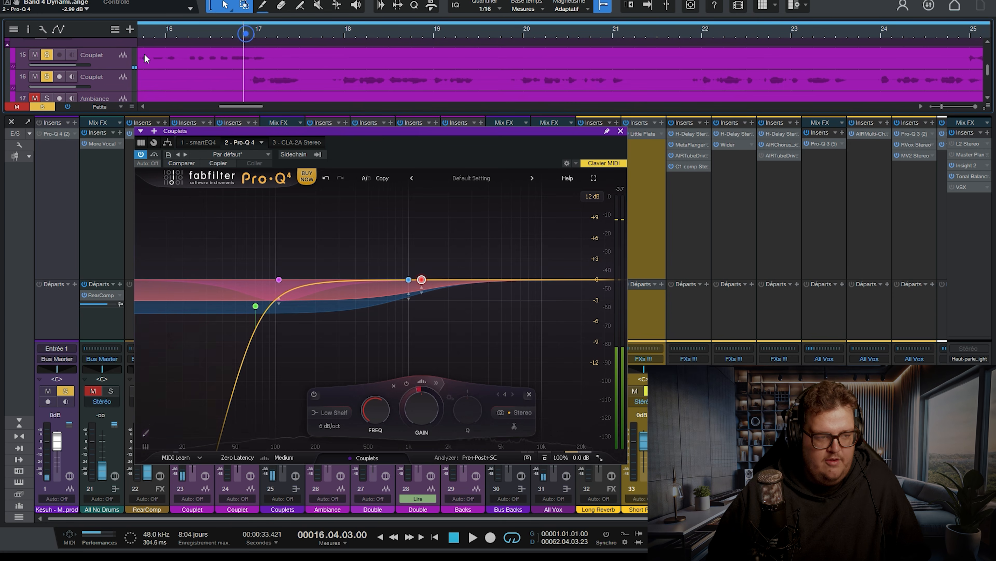
click(35, 55)
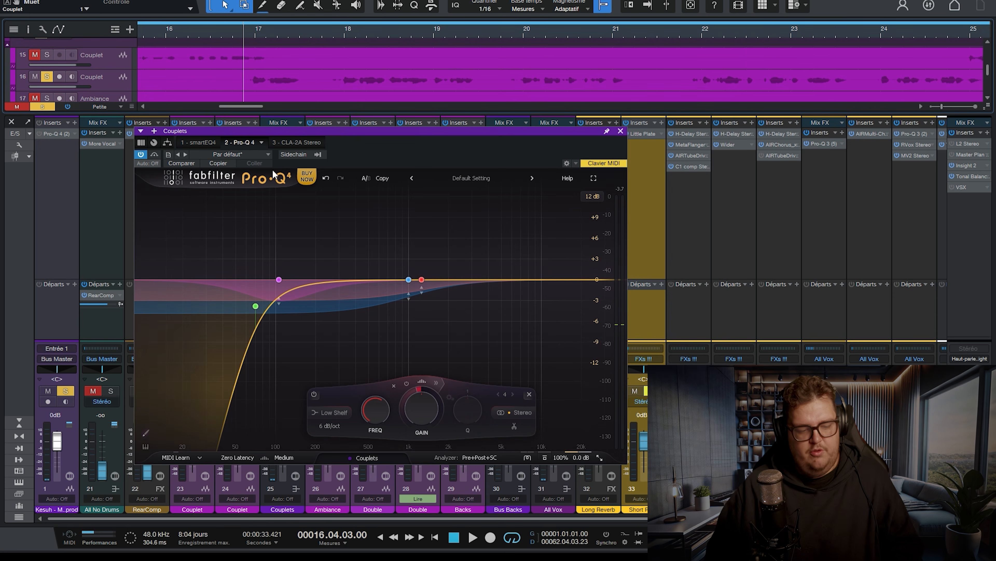
- Uncover the Couplets bus behind the EQ window and unmute its Long Reverb and Short Plate sends
drag(548, 134, 781, 147)
click(265, 313)
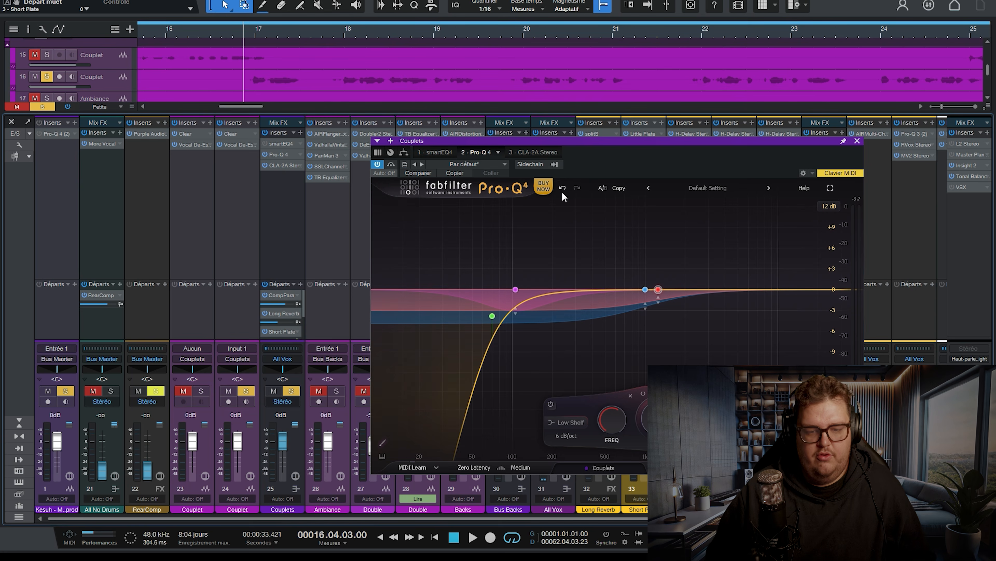
drag(601, 142, 336, 139)
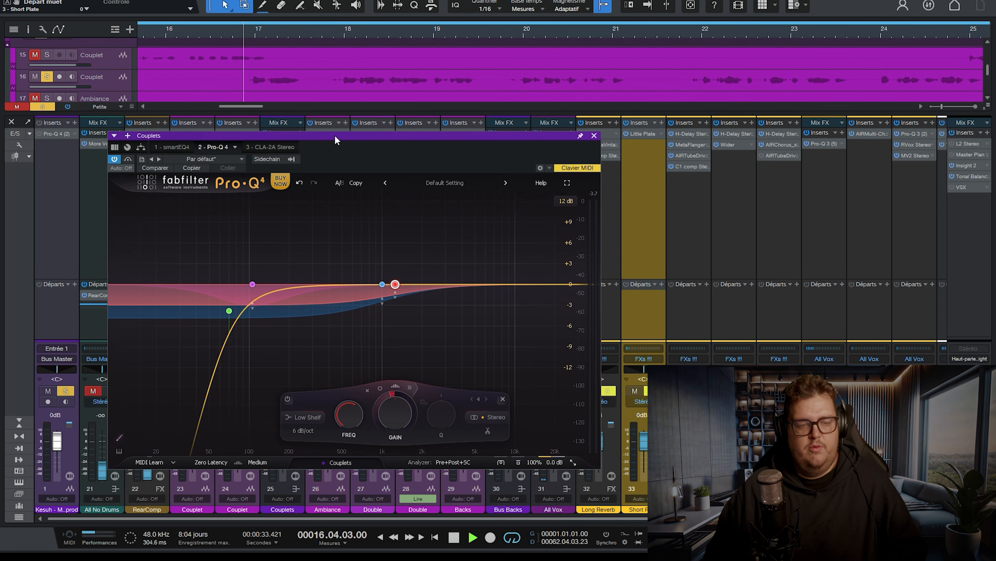
- Set the 1250 Hz low shelf's dynamic range to about -3.1 dB during playback and compare the EQ bypassed and active around bar 20
key(space)
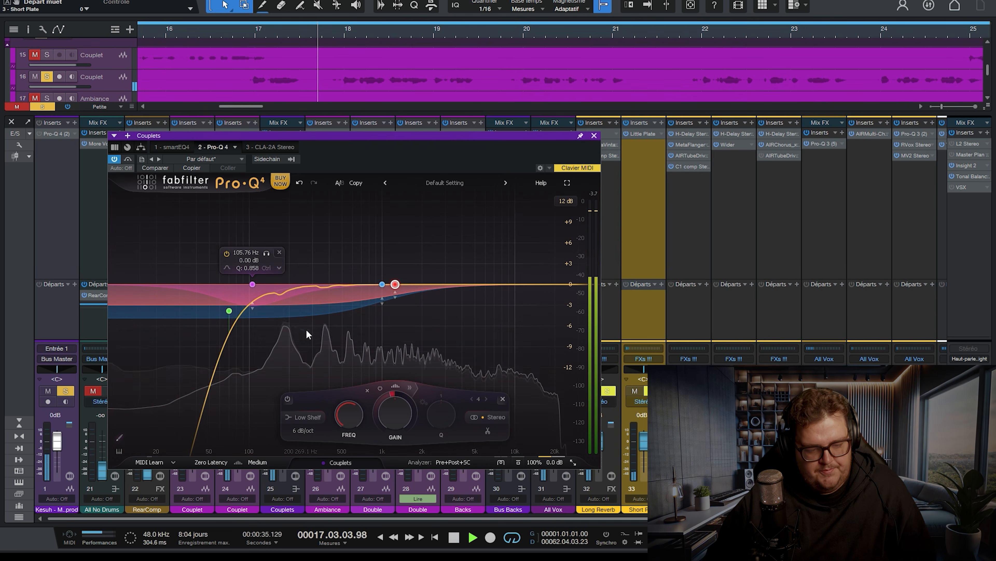
mouse_move(395, 393)
drag(394, 395, 386, 400)
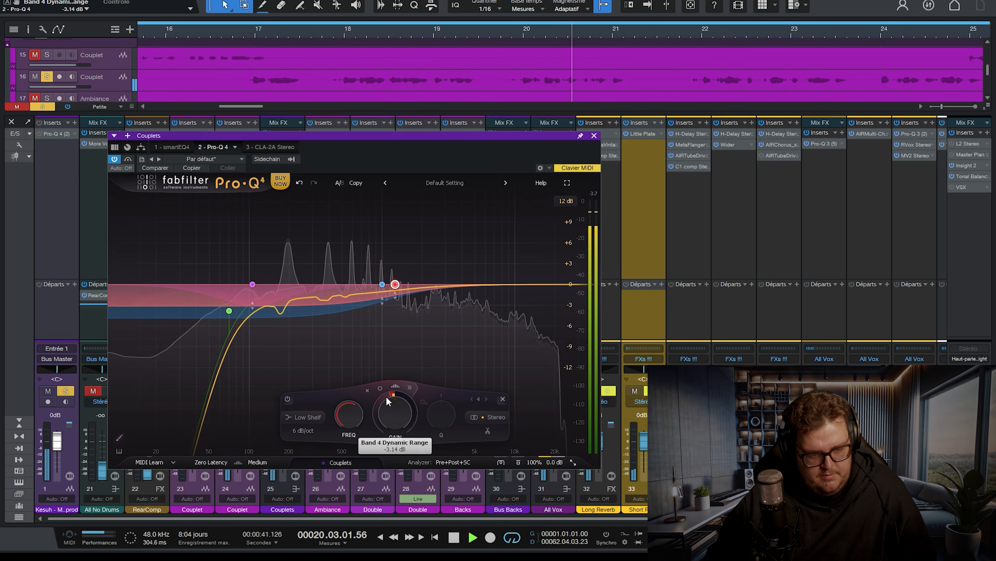
click(114, 158)
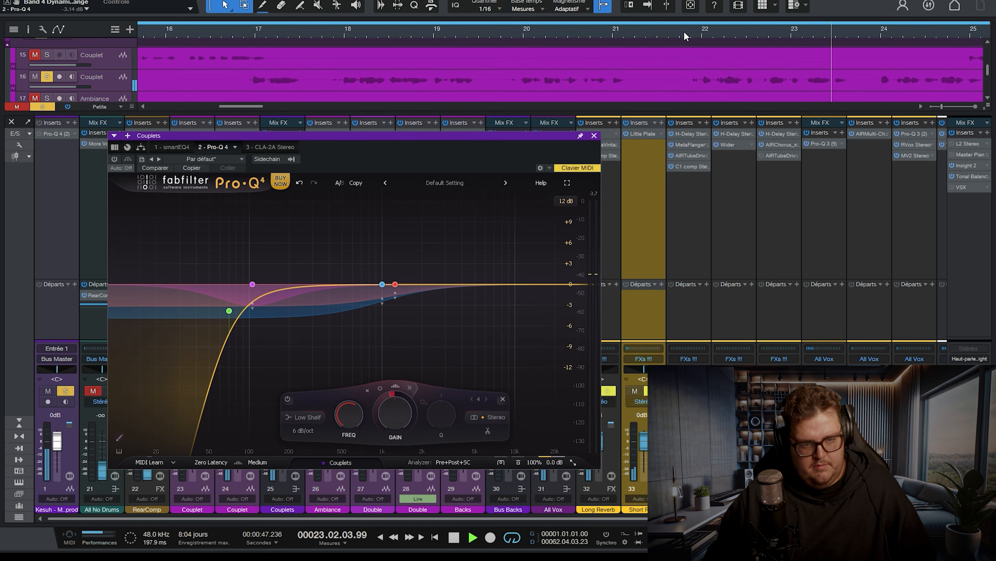
click(507, 36)
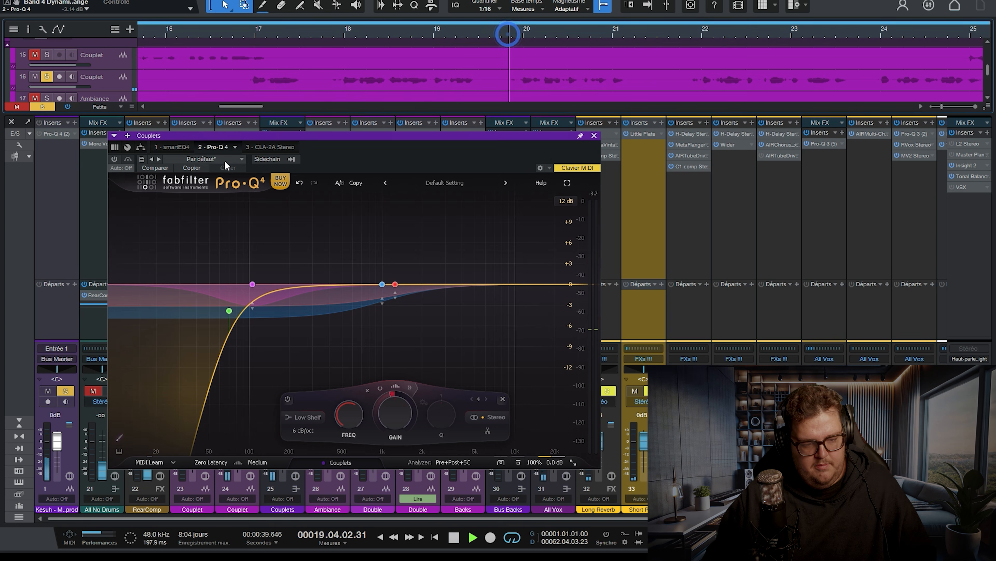
click(114, 160)
key(space)
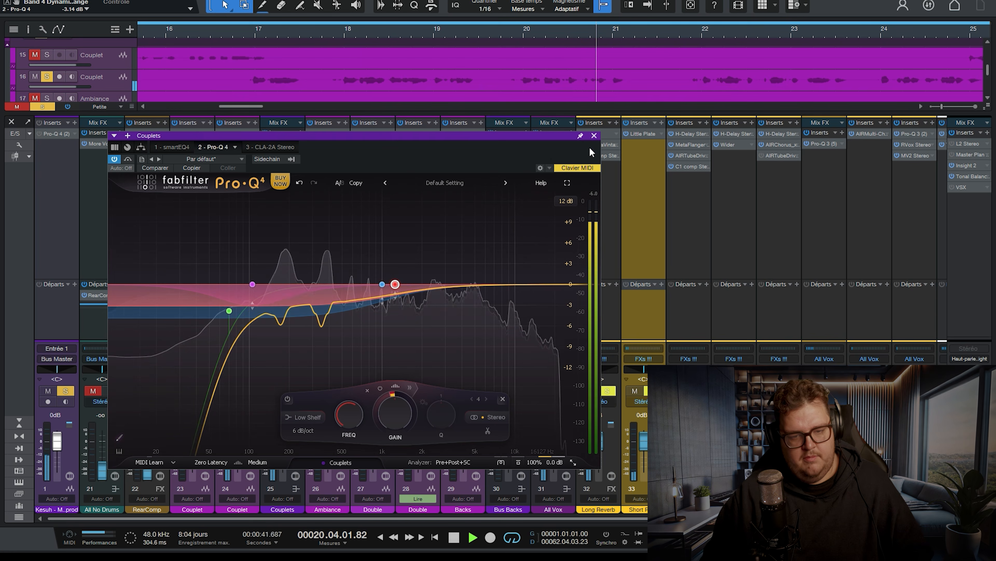
- Try a dynamic bell near 5145 Hz with Q about 1.8, shift it to about 4146 Hz during playback, and delete it
key(space)
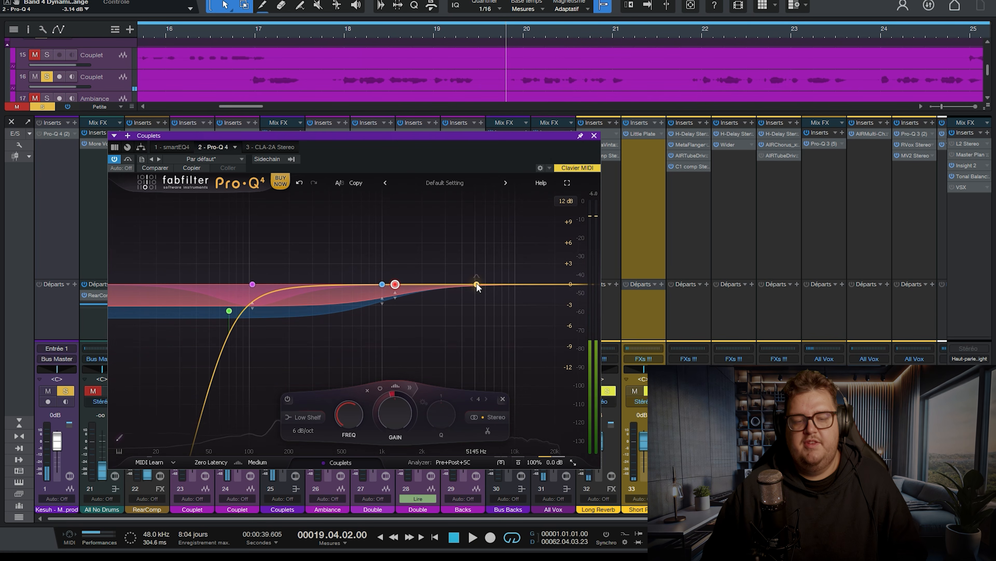
click(476, 284)
drag(456, 392, 513, 407)
key(space)
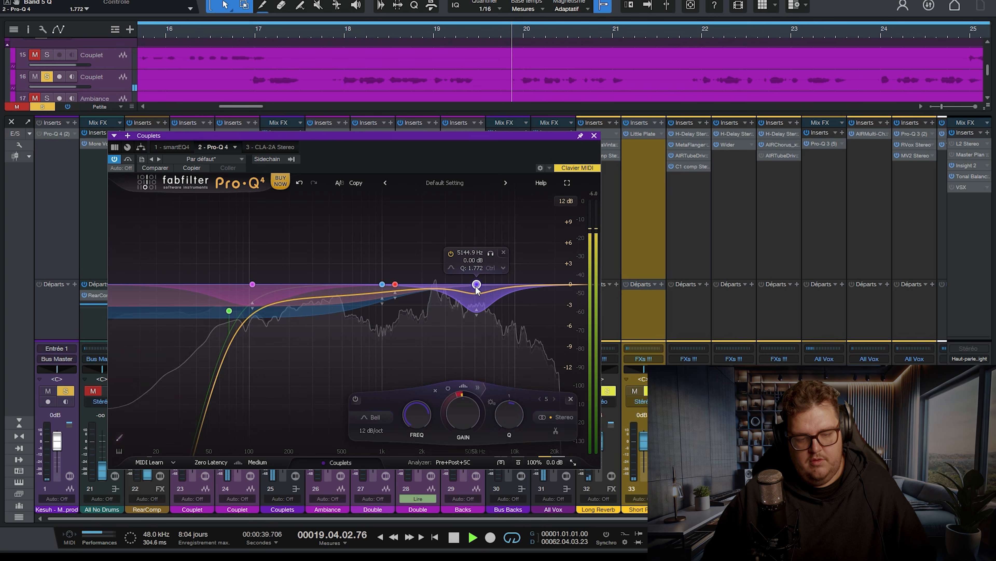
drag(476, 284, 463, 285)
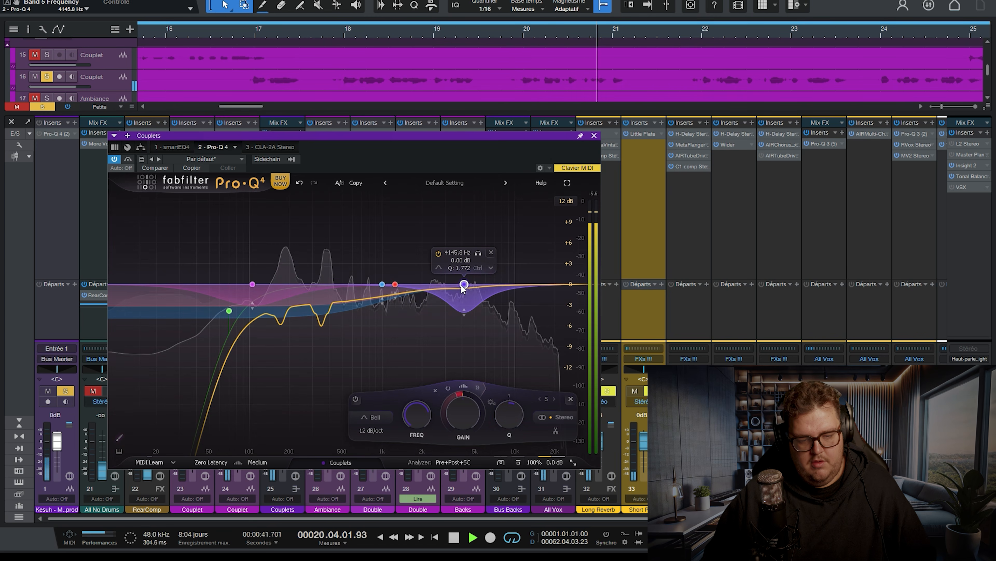
key(space)
click(490, 253)
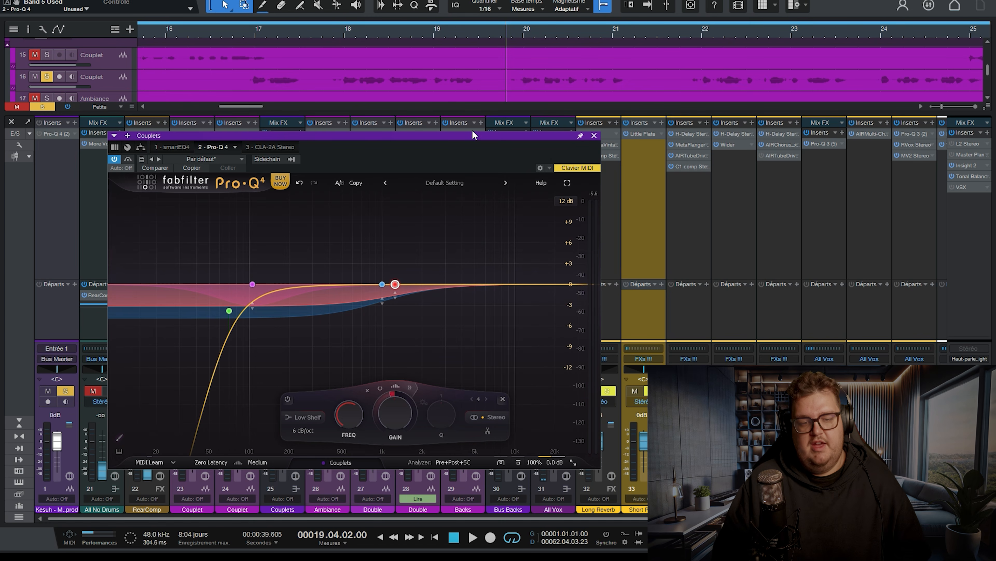
- Close the Couplets EQ window and enlarge the arrangement to bring the first tracks into view
drag(473, 131, 482, 115)
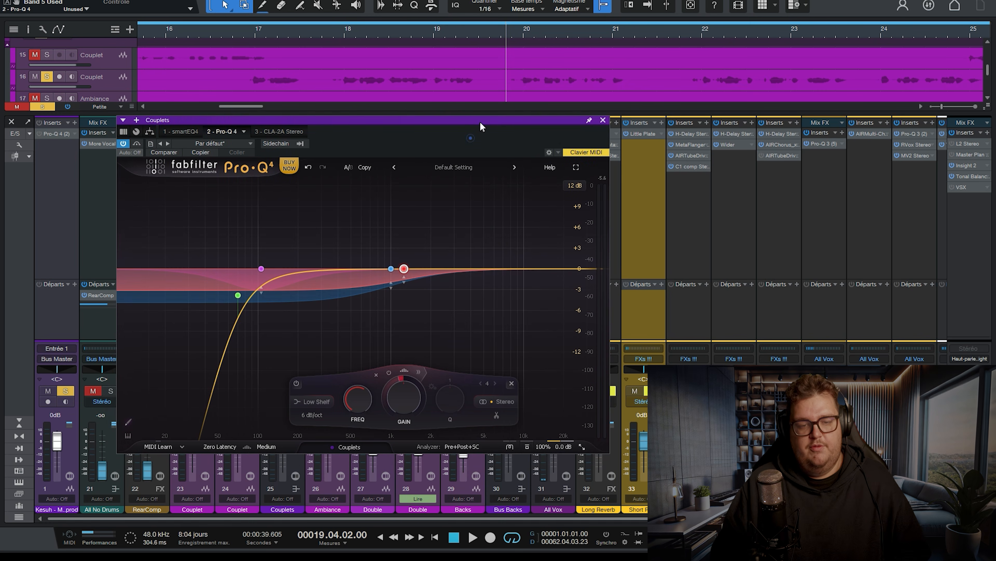
click(603, 119)
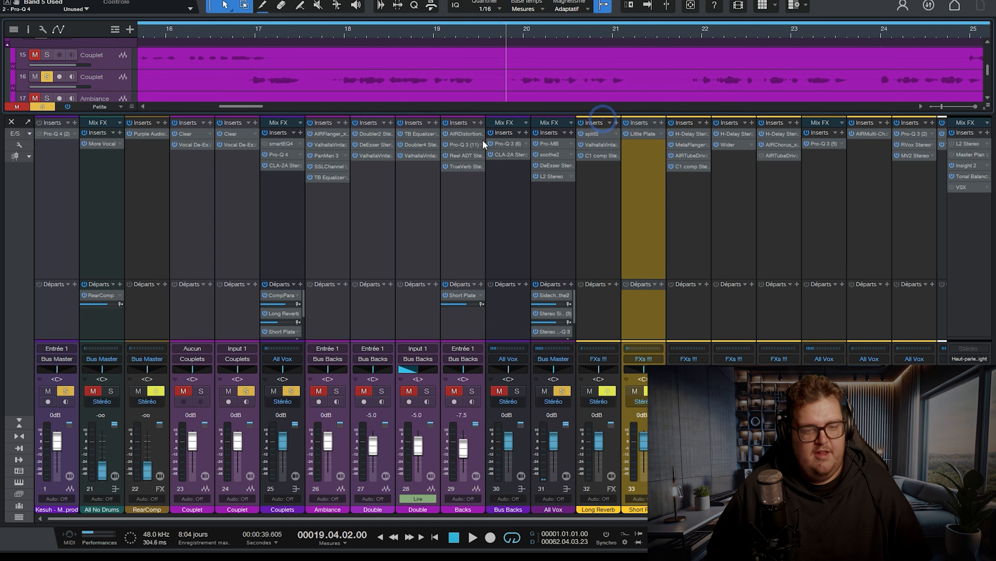
drag(486, 113, 481, 220)
scroll(427, 177, up, 3)
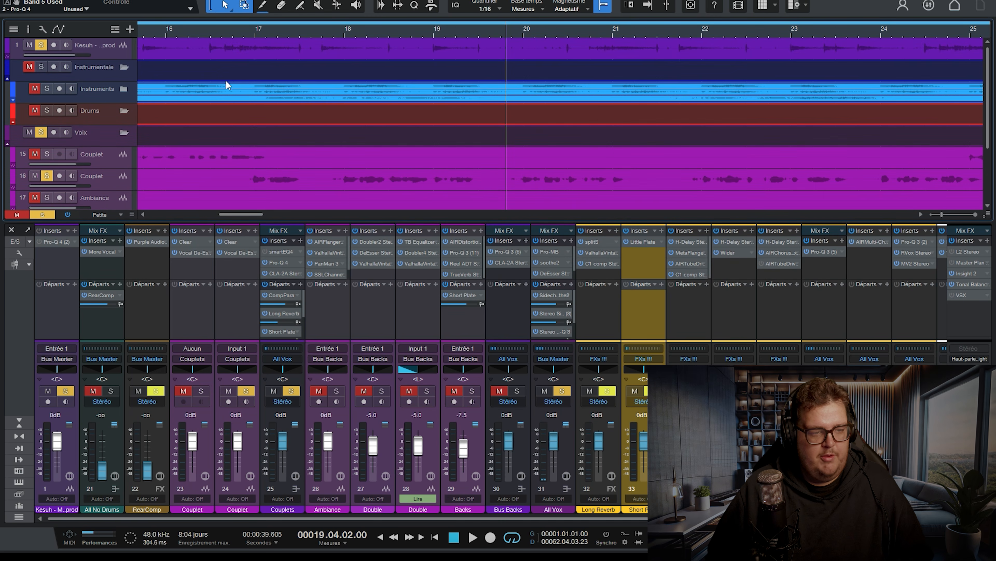
- Clear all solos, solo instrumental track 1 and audition it from about bar 16
key(shift+z)
click(213, 30)
click(46, 214)
key(shift+z)
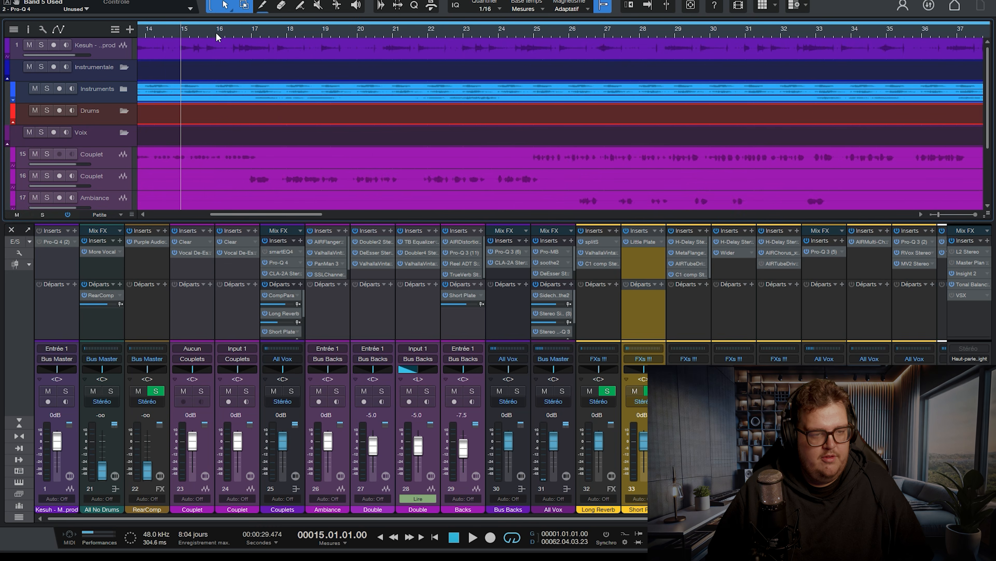
click(236, 30)
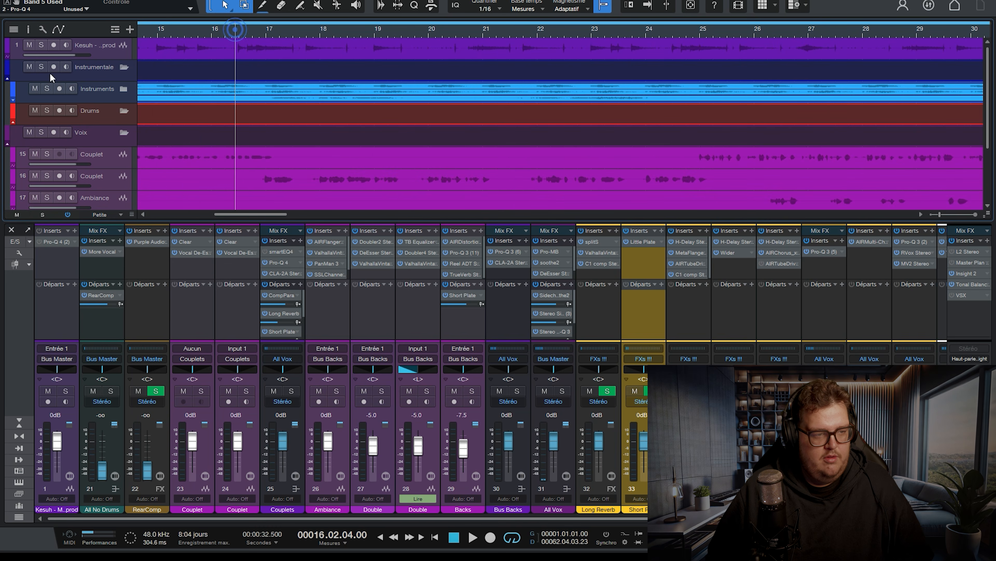
click(40, 44)
key(space)
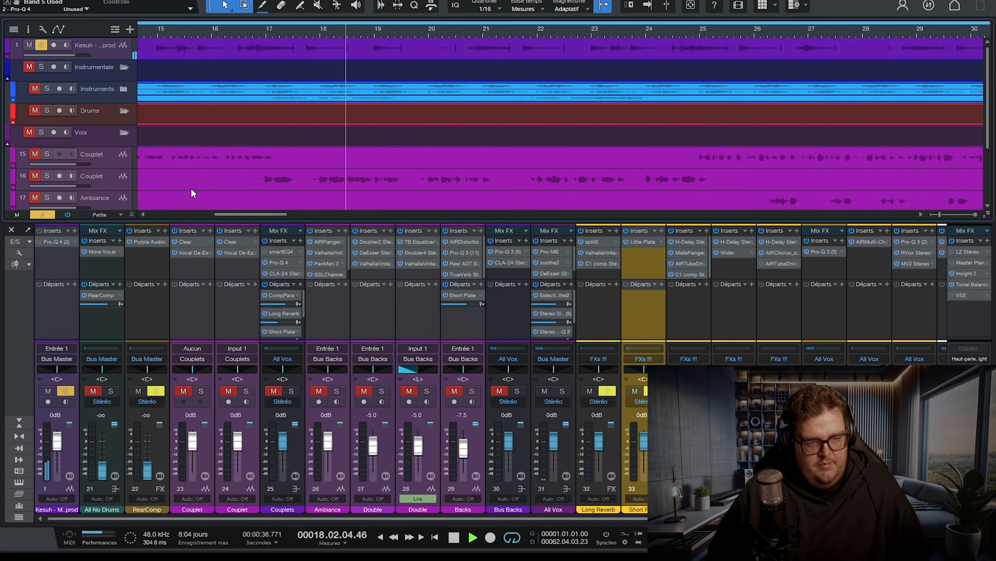
key(space)
- Activate the bypassed Pro-Q 4 (2) insert on instrumental track 1, open its editor and reposition the window
click(39, 241)
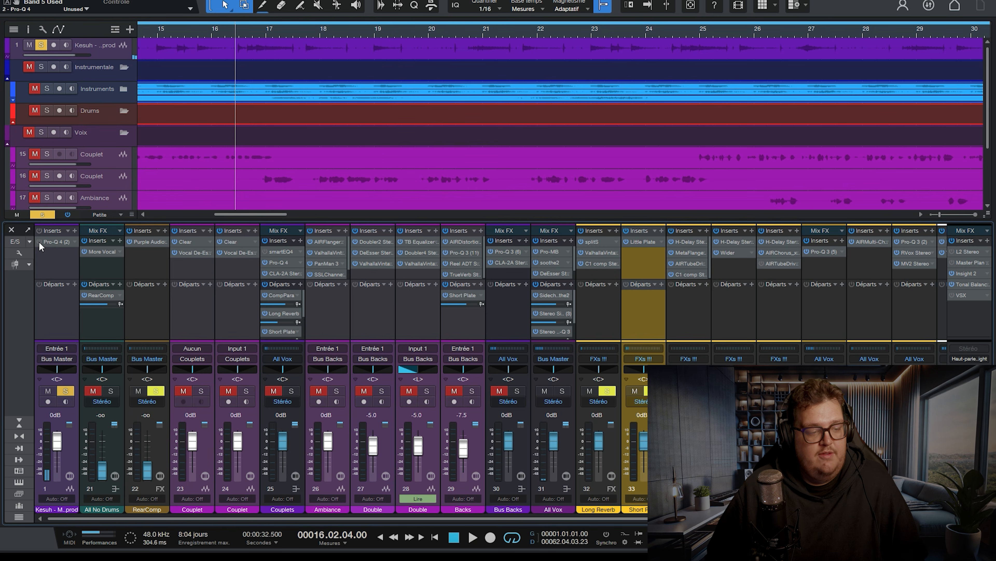
click(55, 241)
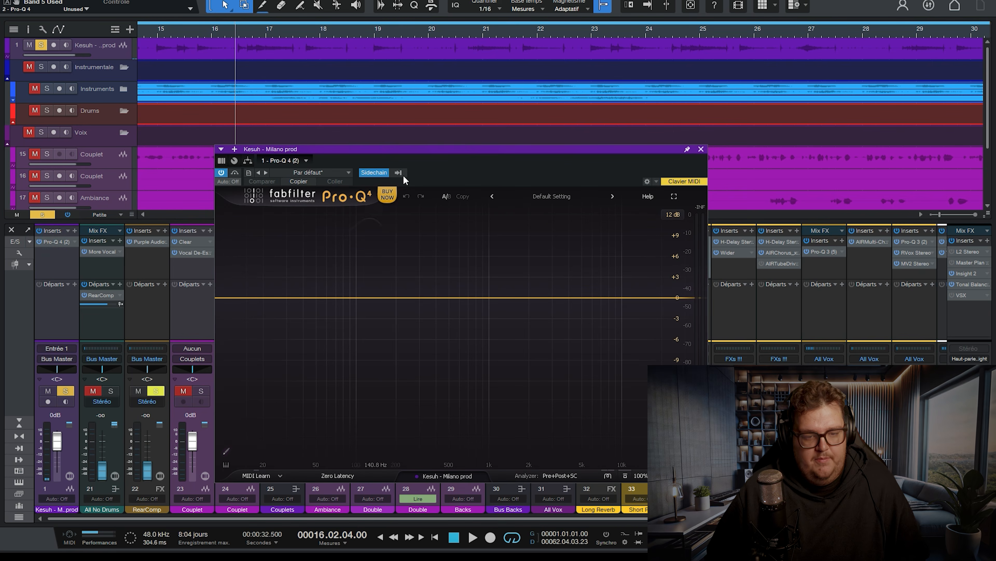
drag(463, 153, 369, 135)
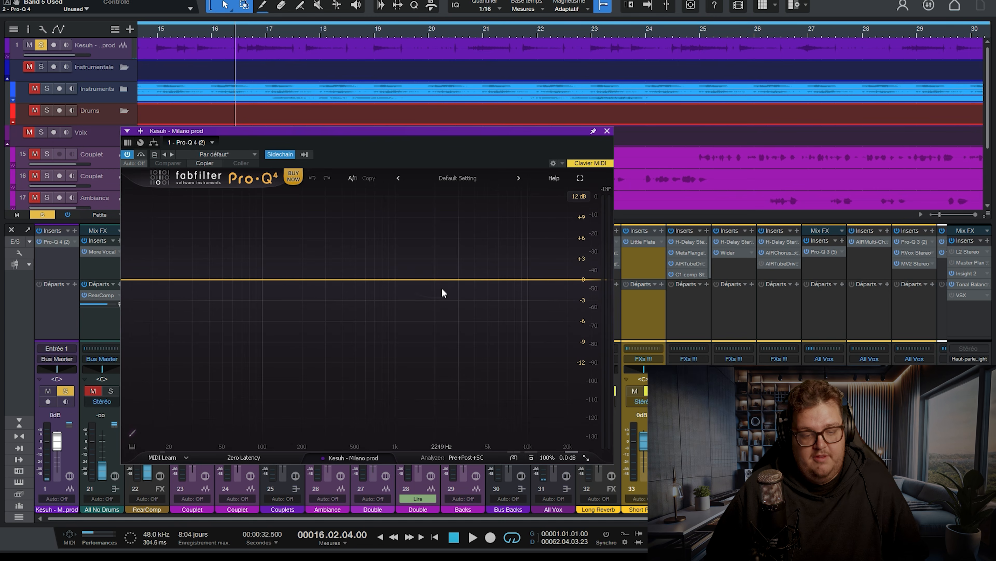
click(438, 279)
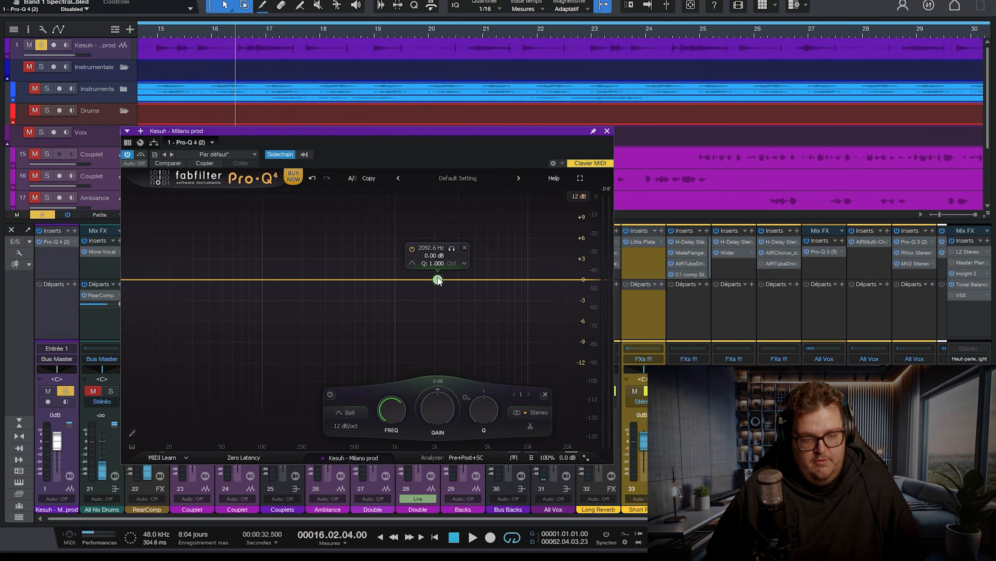
click(465, 247)
key(space)
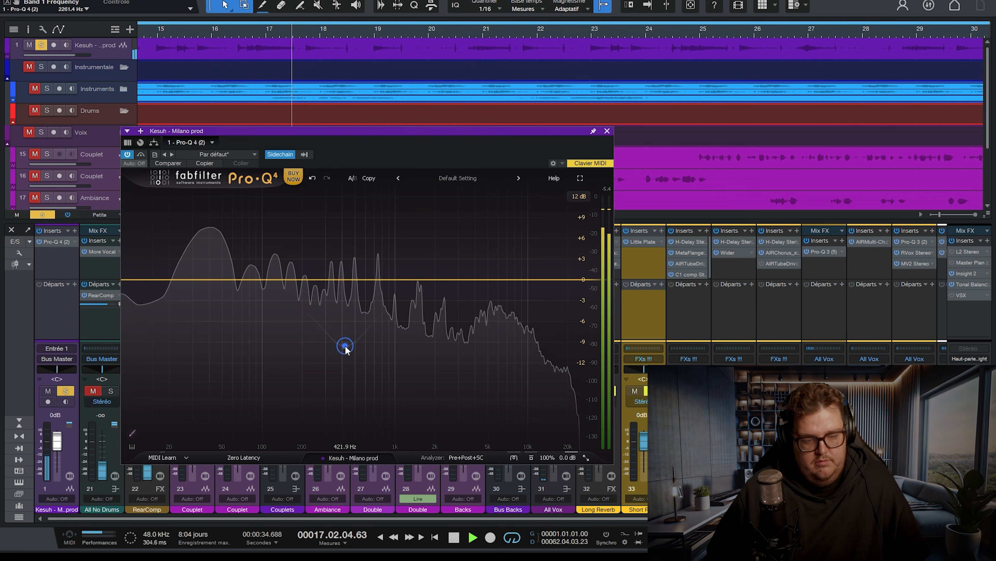
double_click(345, 346)
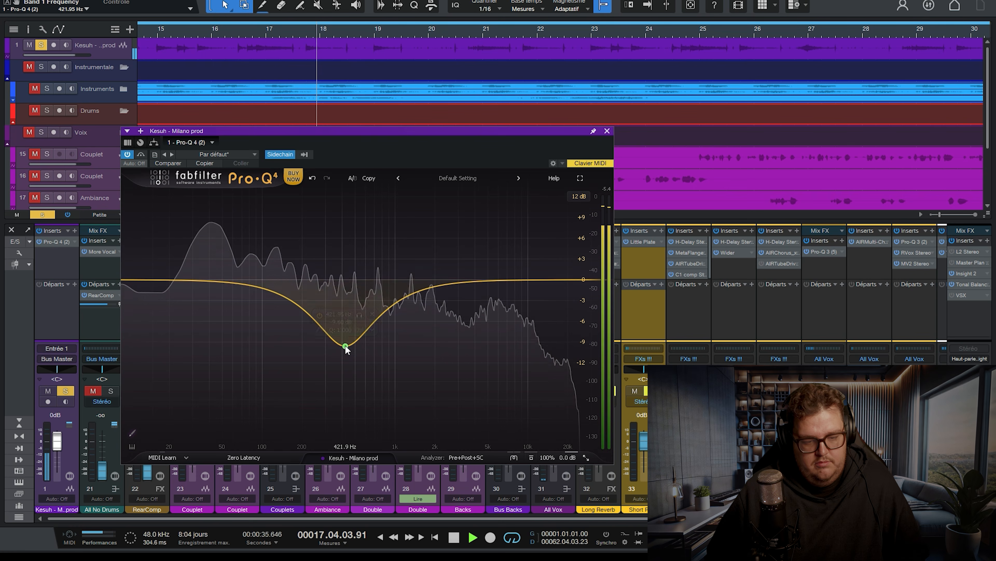
click(372, 314)
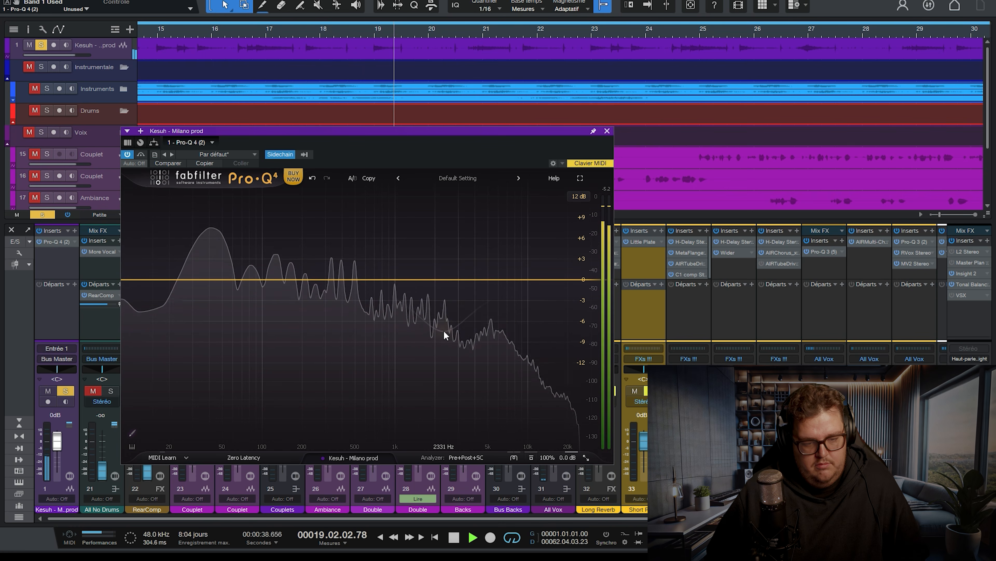
key(space)
- Add a bell band at about 1335 Hz on the instrumental's EQ and set its slope to 24 dB/oct
click(408, 280)
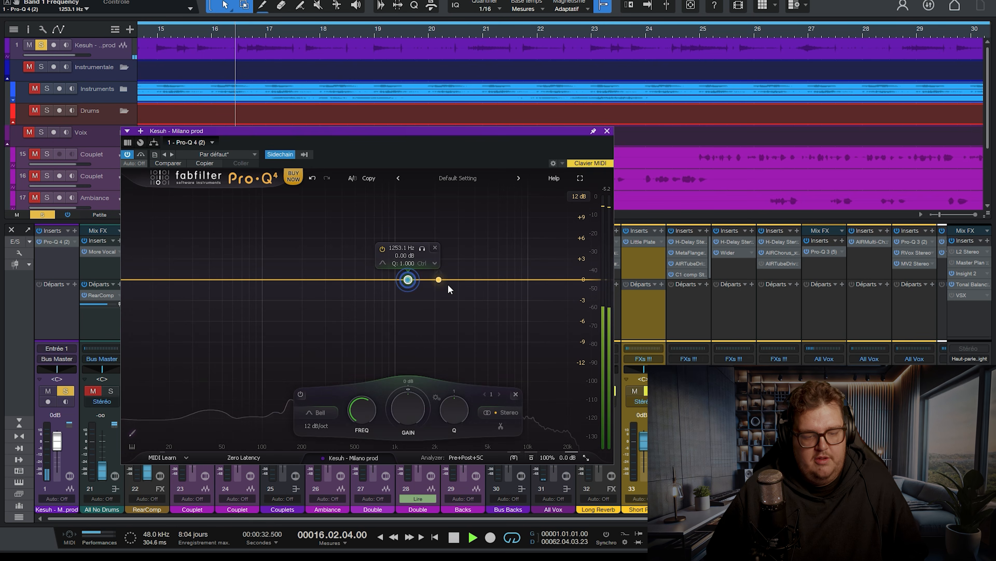
key(space)
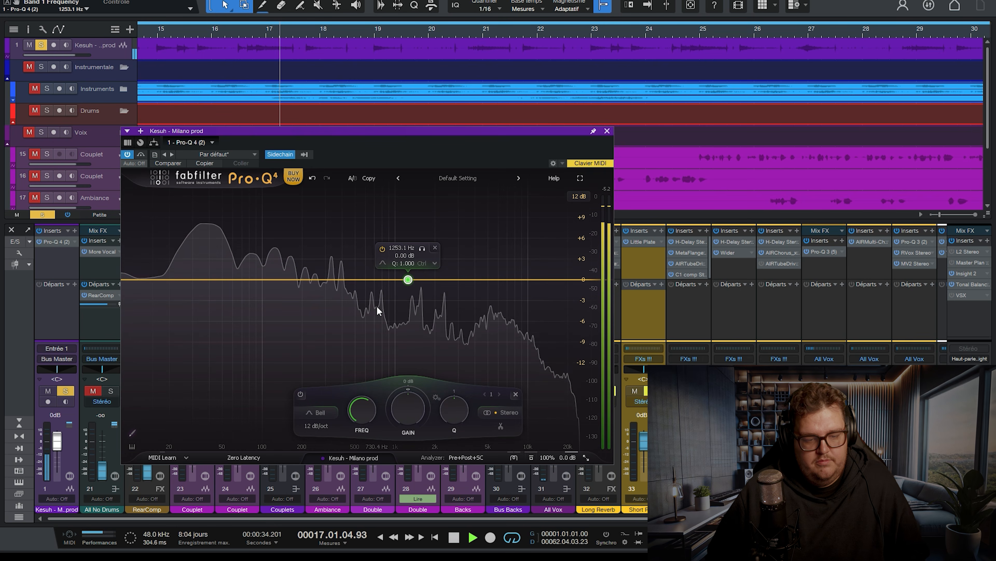
key(space)
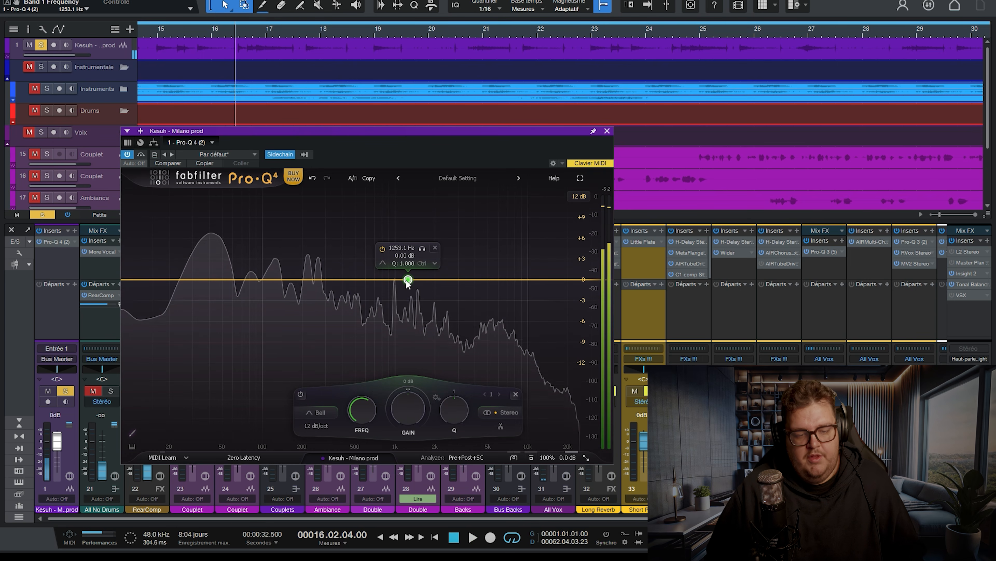
drag(406, 280, 409, 280)
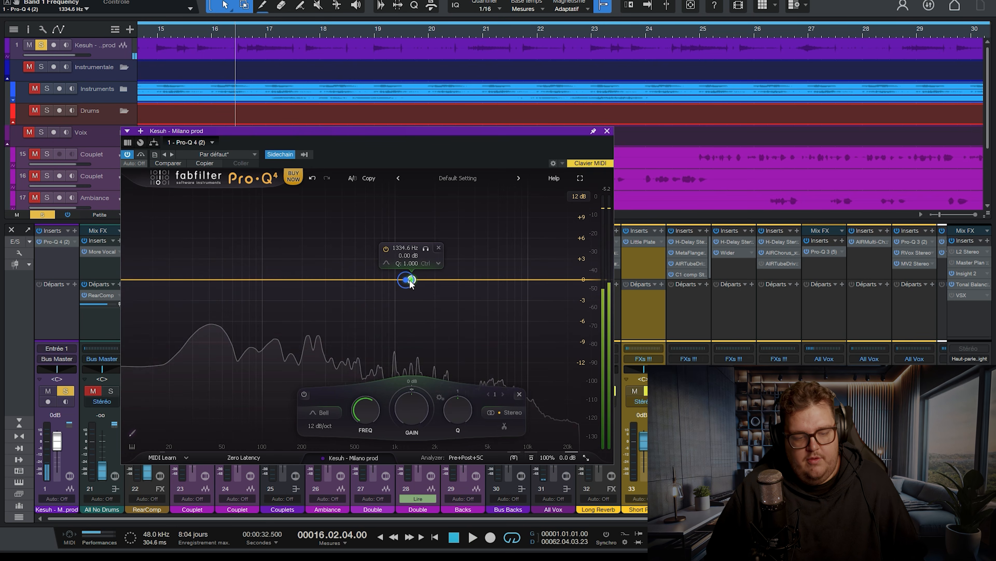
click(330, 412)
click(320, 425)
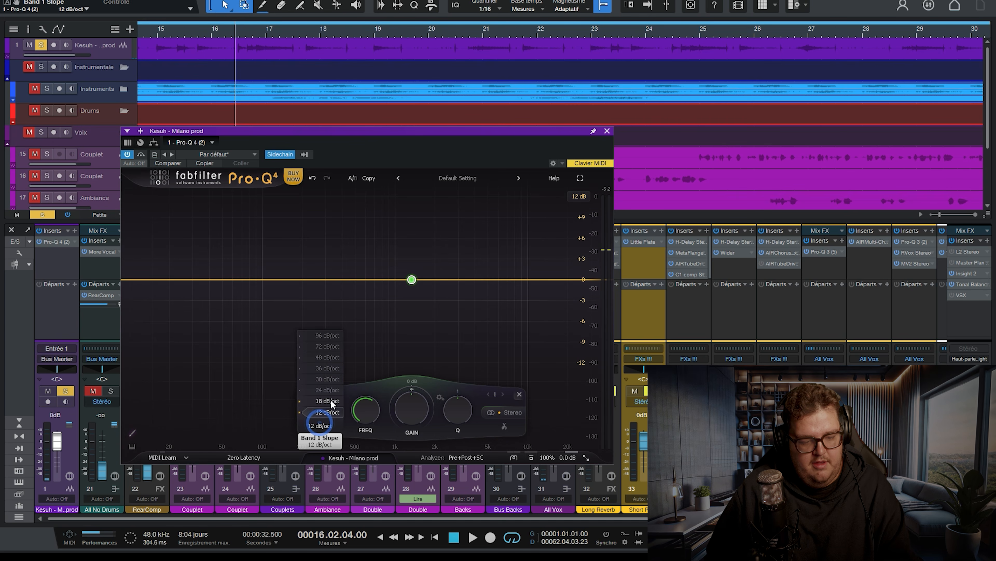
click(332, 391)
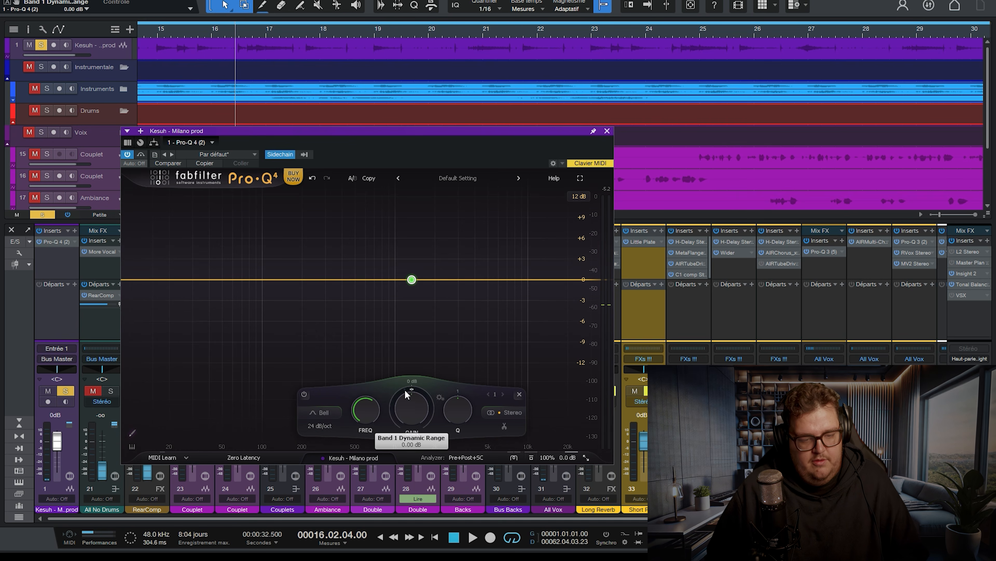
- Give the bell a dynamic range of about -4.7 dB, widen its Q to about 0.72 and move it to about 1444 Hz
key(space)
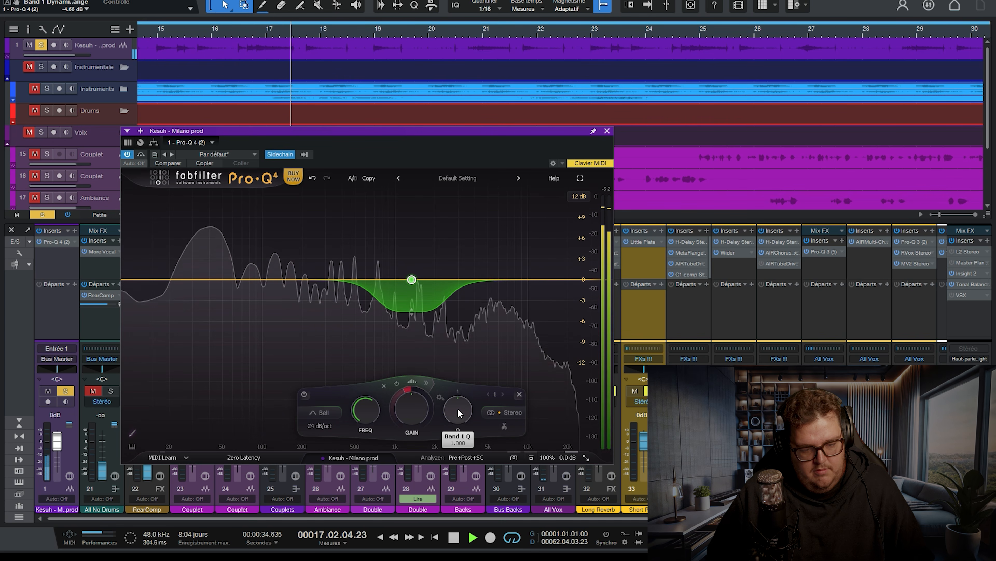
drag(457, 409, 450, 423)
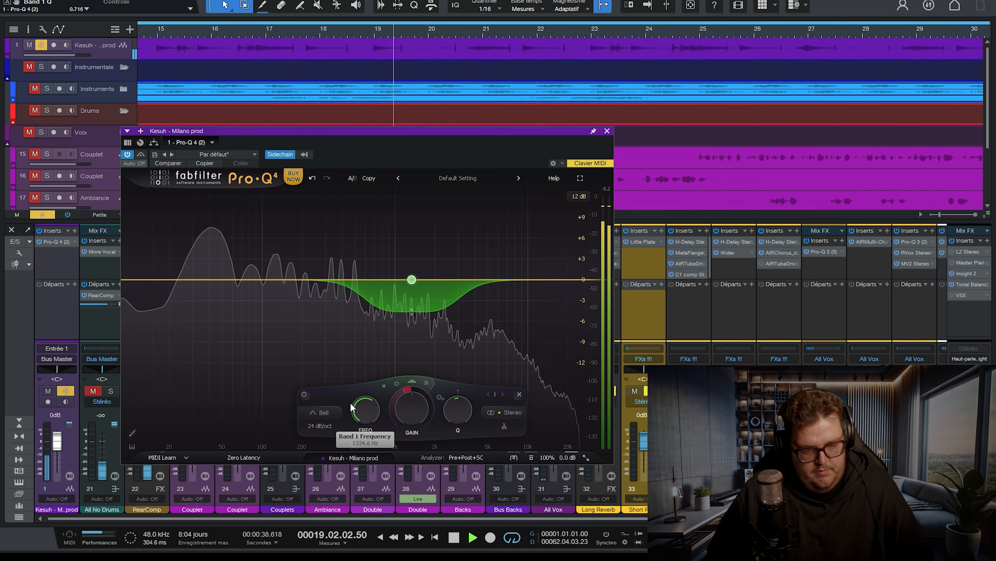
drag(365, 408, 365, 404)
key(space)
- Enable spectral dynamics on the 1444 Hz bell and set its dynamic range to about -5.2 dB during playback
click(412, 381)
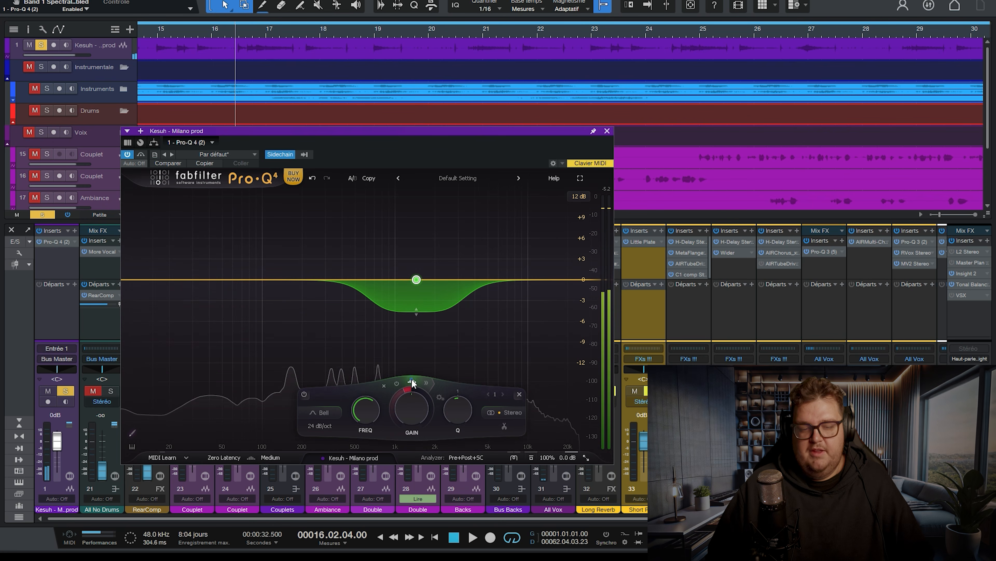
key(space)
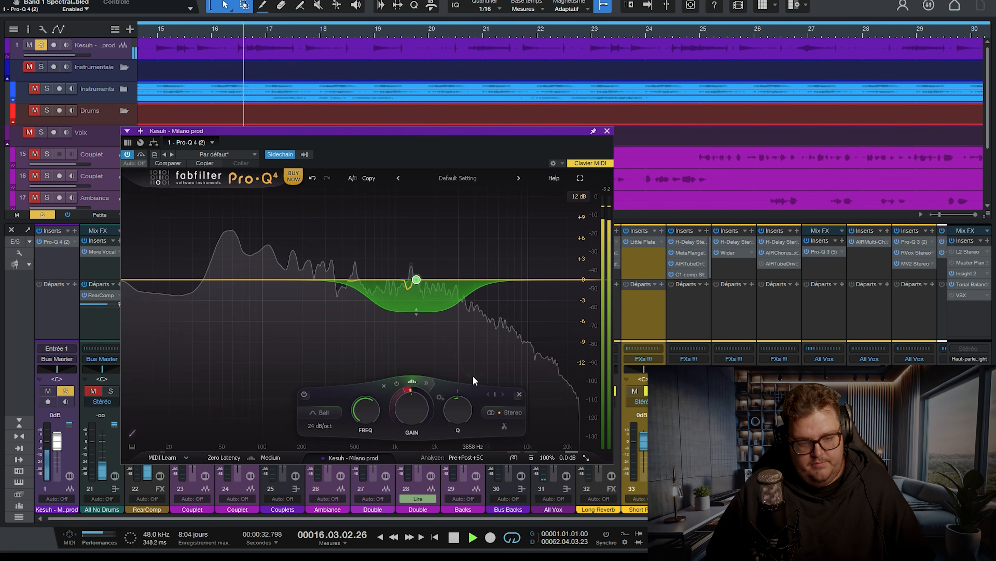
drag(417, 390, 403, 396)
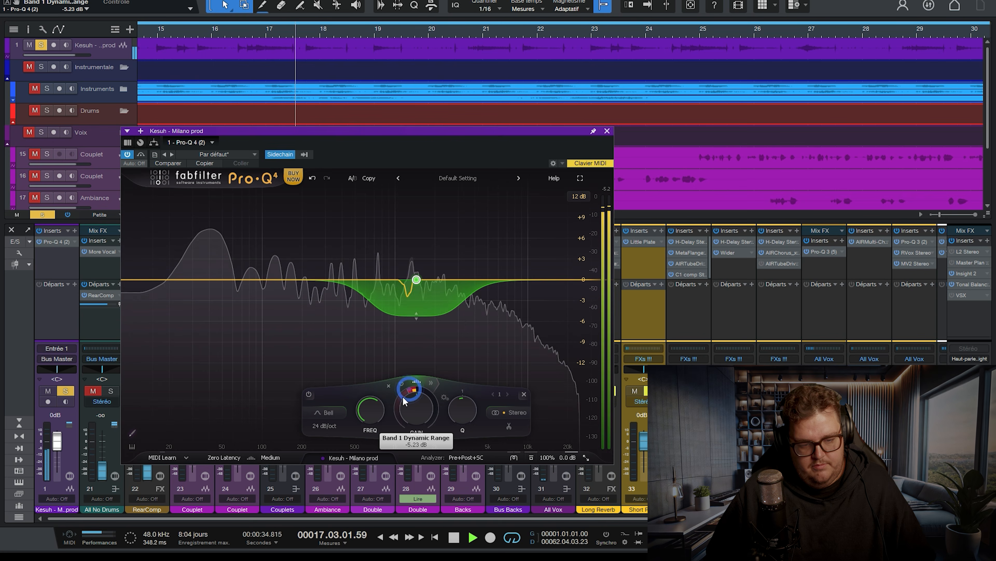
key(space)
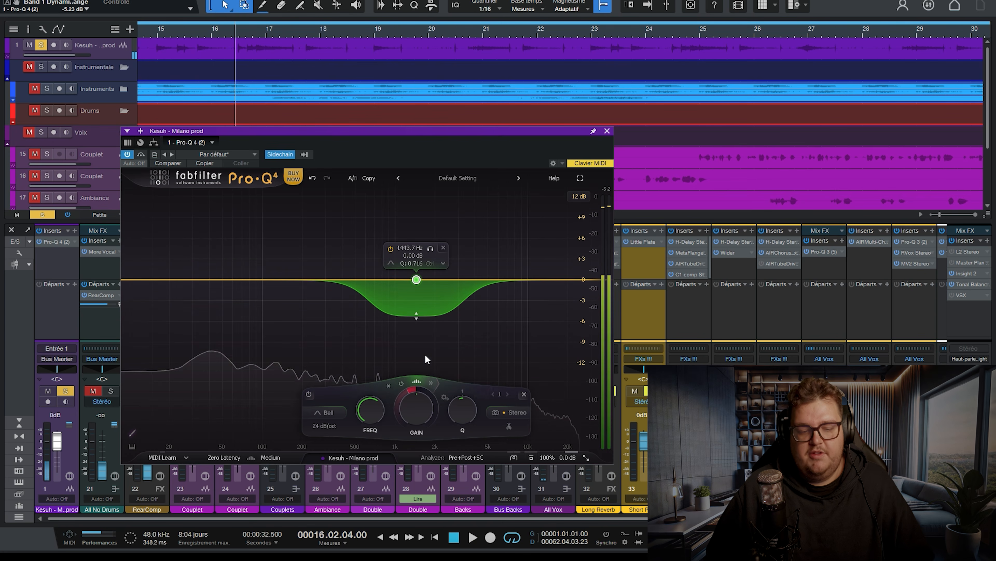
- Set the bell's attack to 0% and threshold to about -33.7 dB, and lower its spectral density to the minimum
click(430, 382)
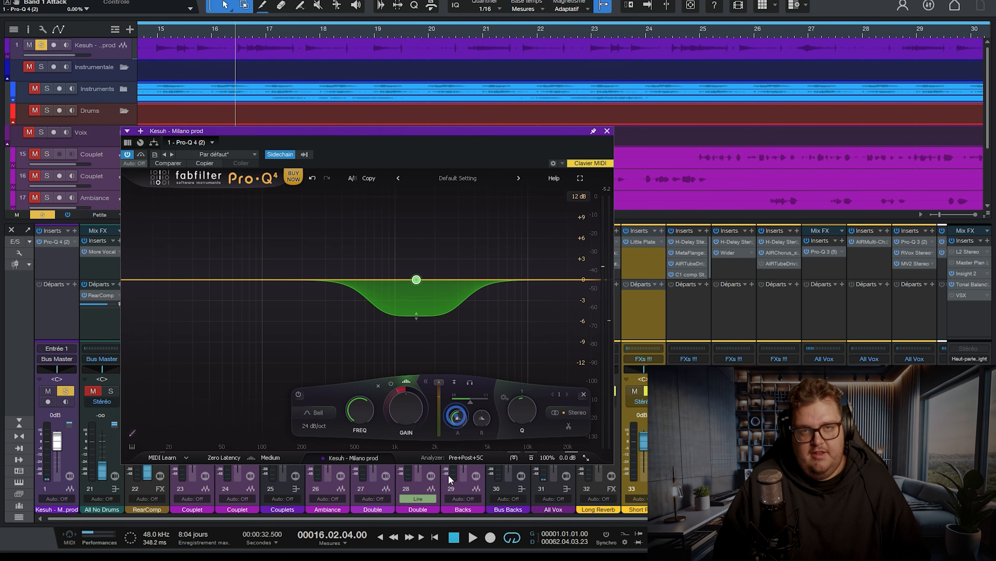
click(463, 457)
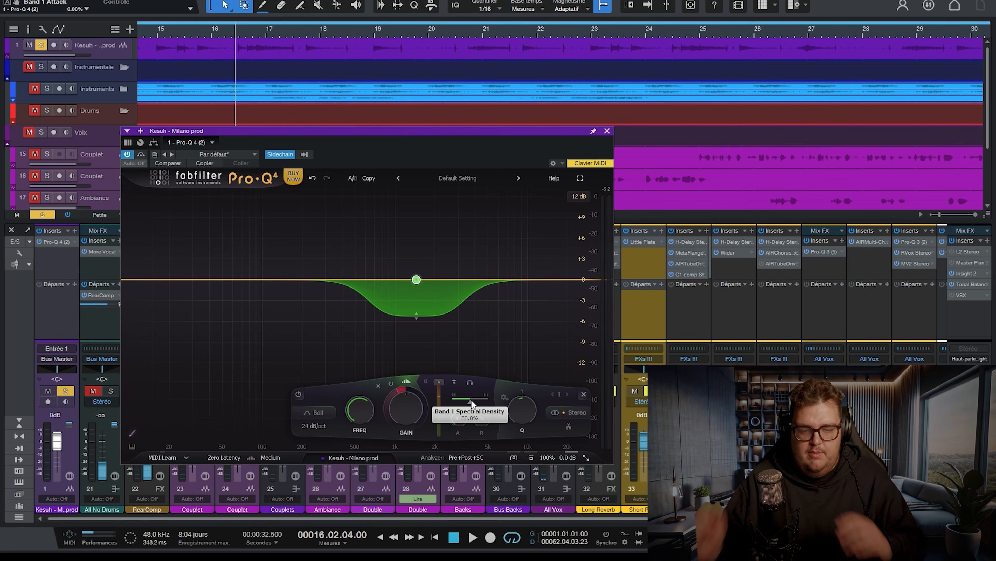
drag(471, 399, 400, 398)
key(space)
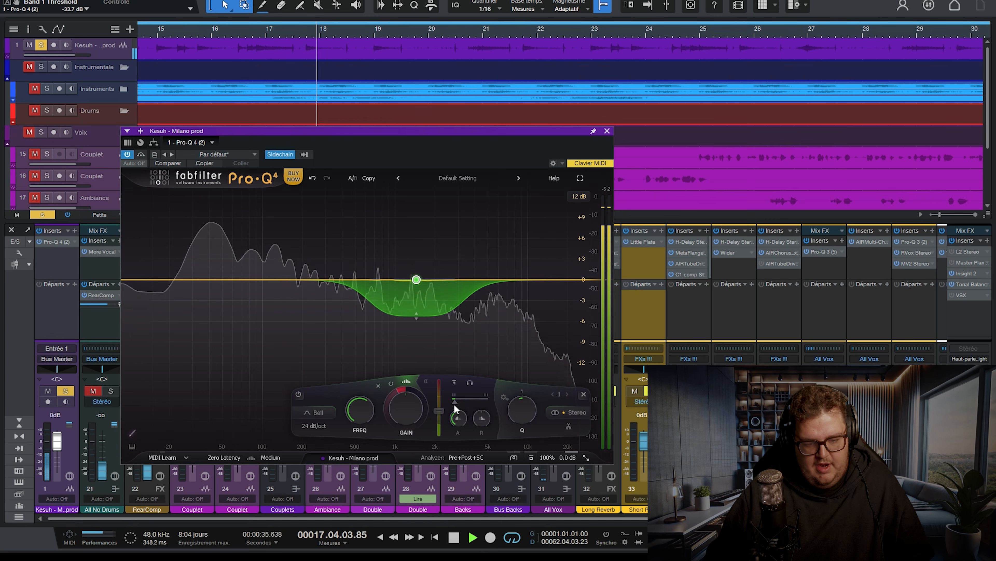
- Compare the bell's spectral density at 100% and 0% during playback of the instrumental
drag(456, 404, 555, 393)
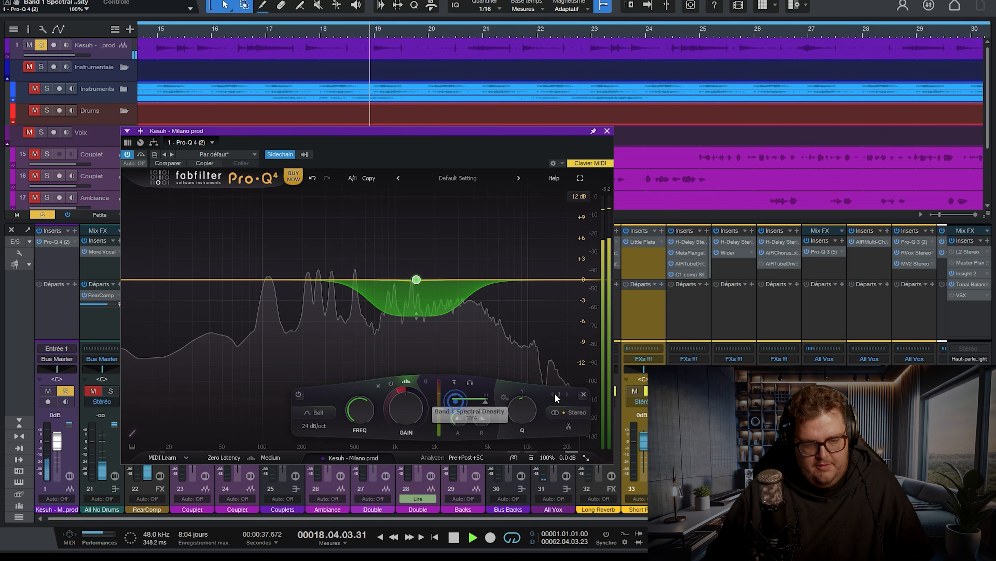
key(space)
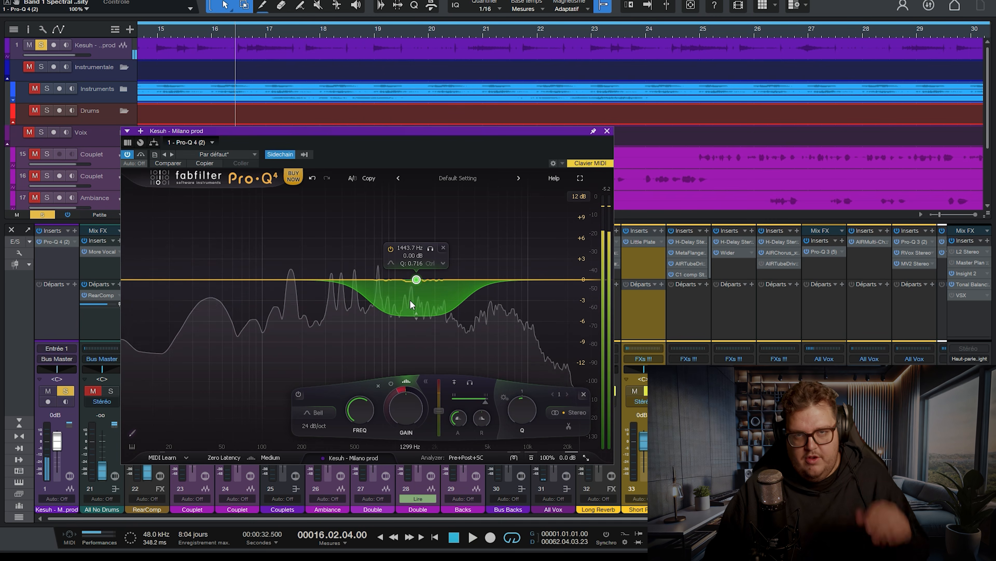
drag(478, 404, 422, 405)
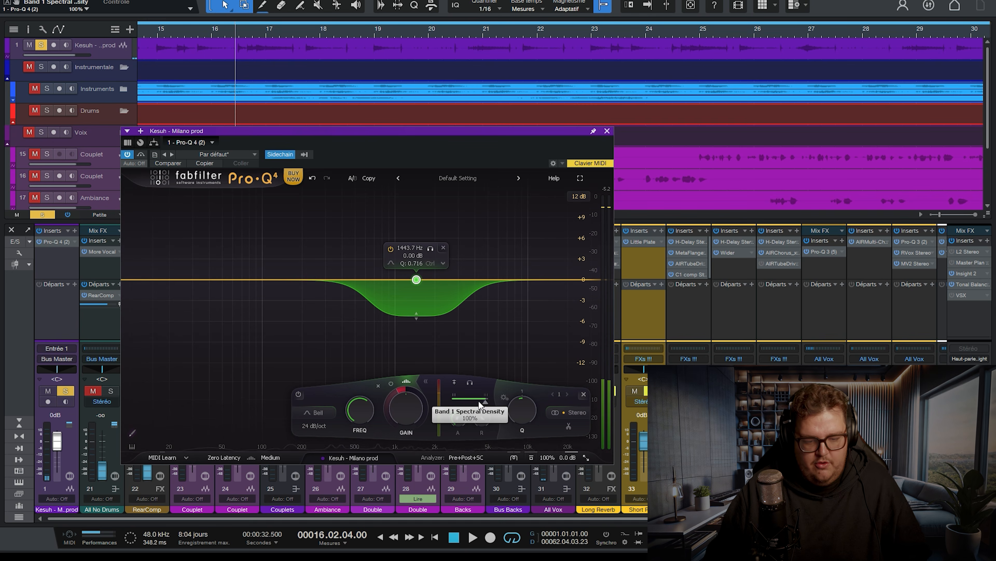
key(space)
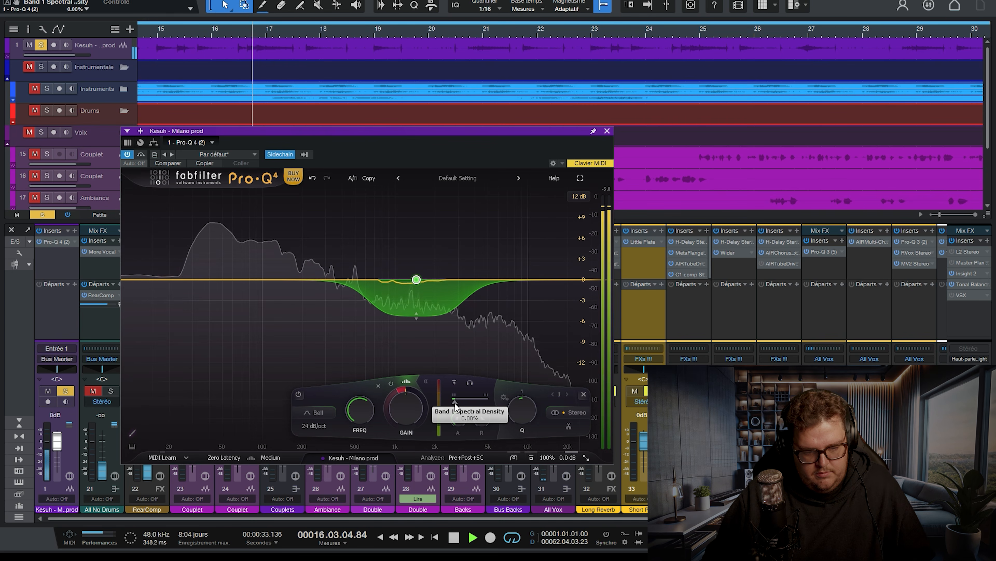
drag(455, 404, 512, 400)
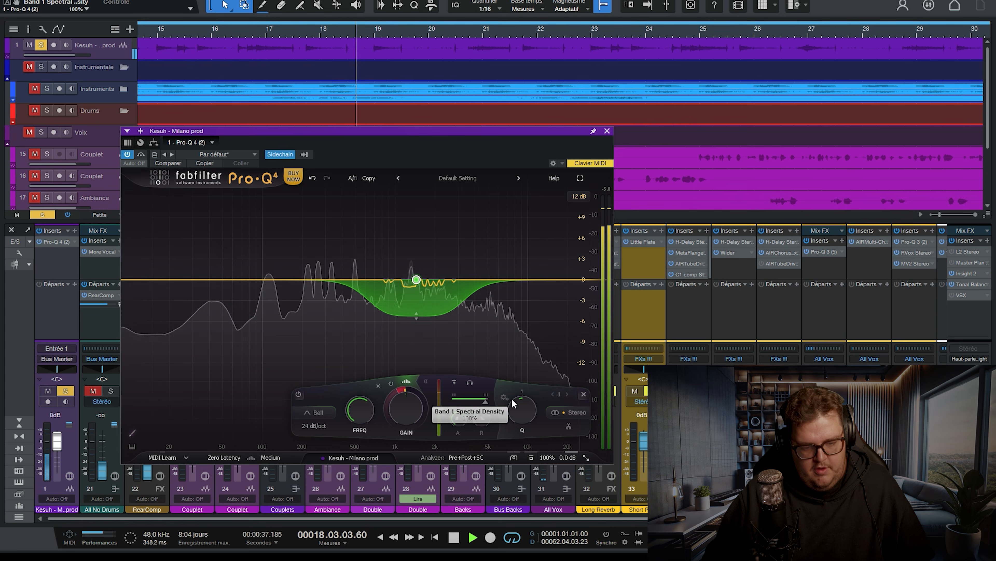
- Stop playback and set the bell's spectral density to 50%
key(space)
double_click(485, 399)
text(50)
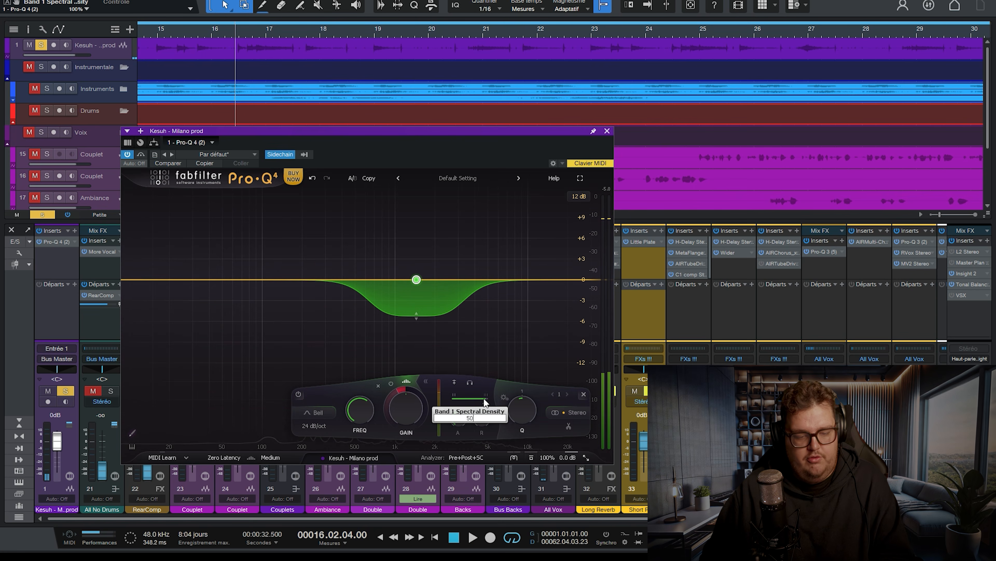
key(Return)
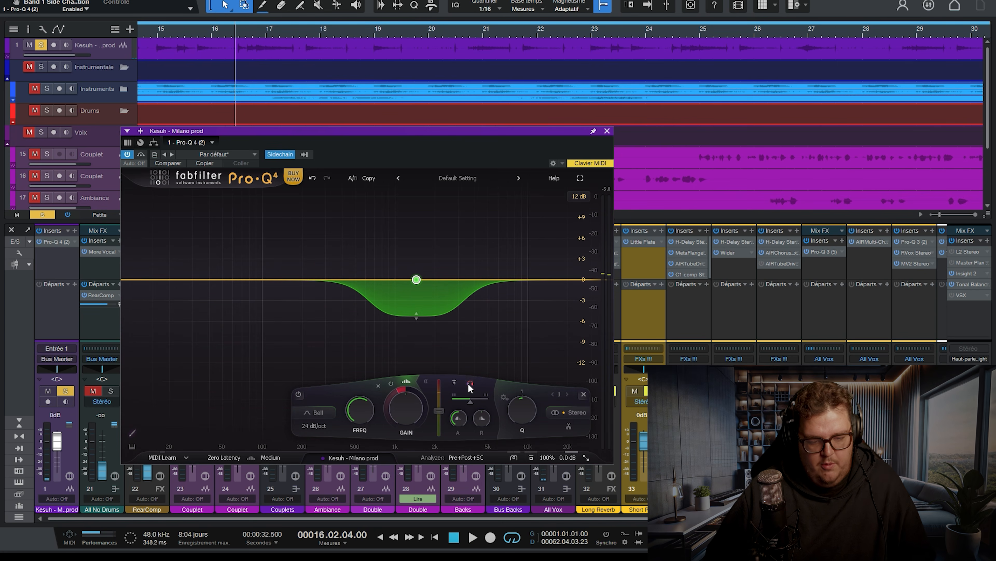
- Audition the bell's side-chain signal during playback and switch the audition off
click(470, 383)
key(space)
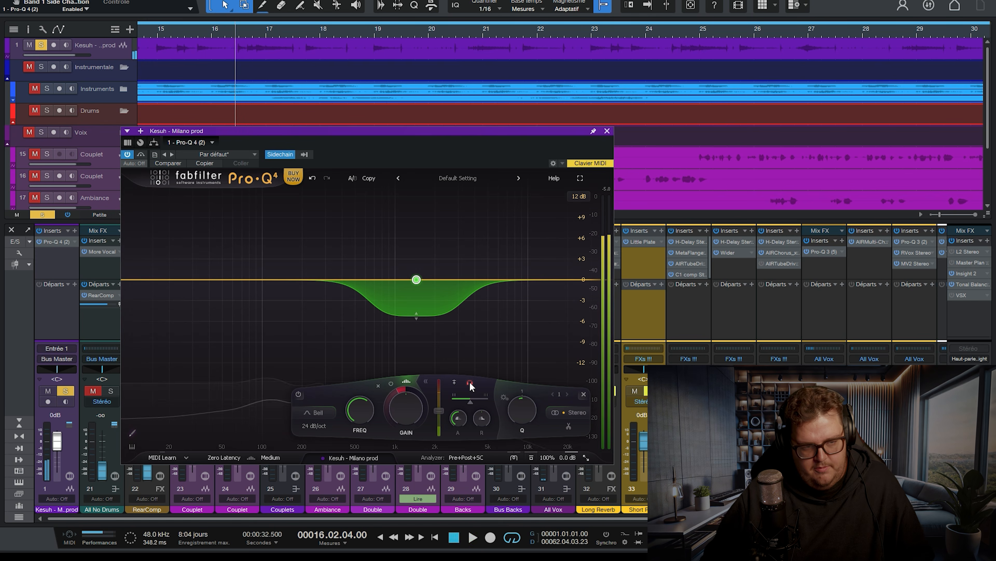
click(469, 383)
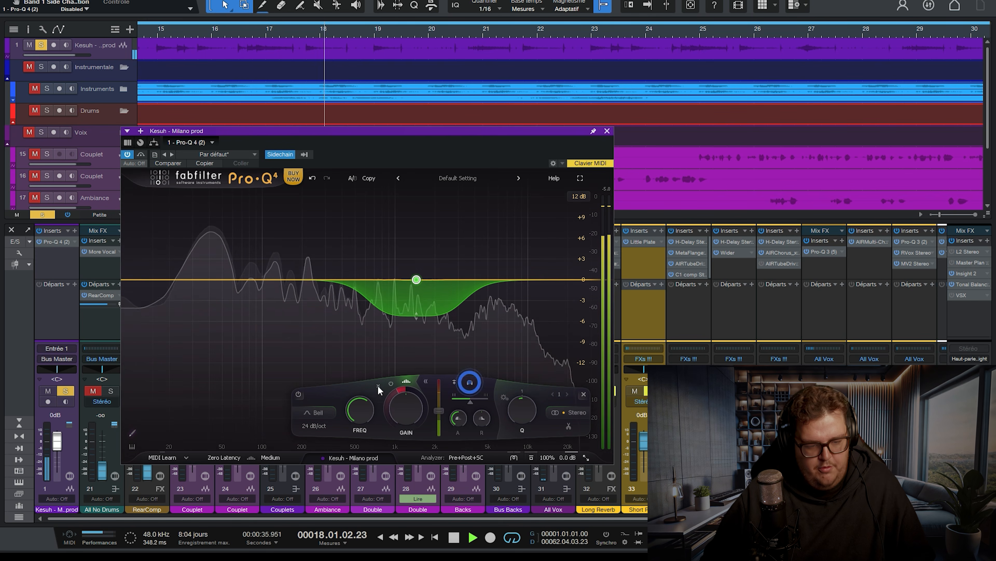
- Retune the soloed bell to about 1566 Hz with Q about 0.84, and rework its threshold and dynamic range, ending at about -7.5 dB range
mouse_move(416, 279)
click(431, 248)
drag(435, 248, 444, 254)
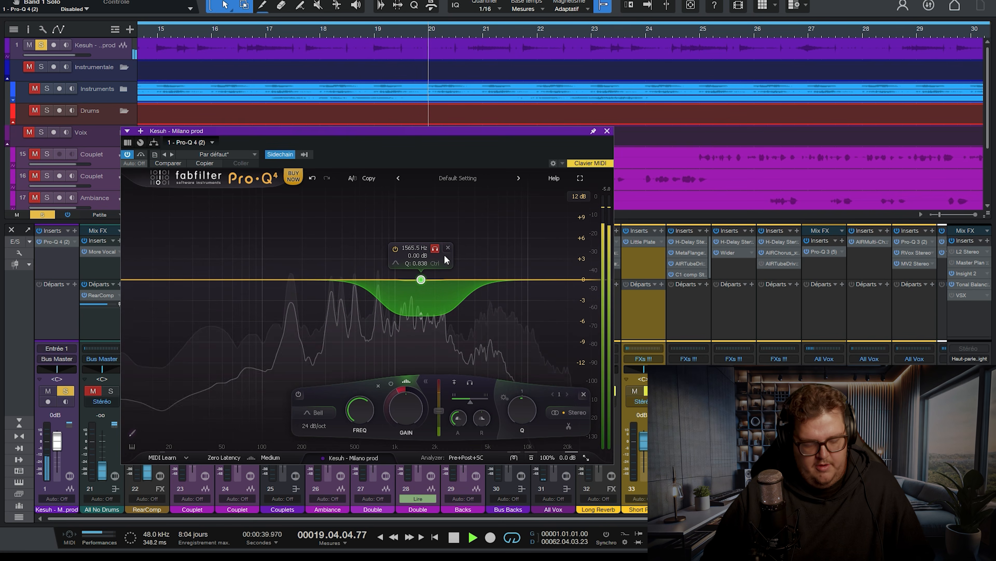
drag(437, 409, 381, 422)
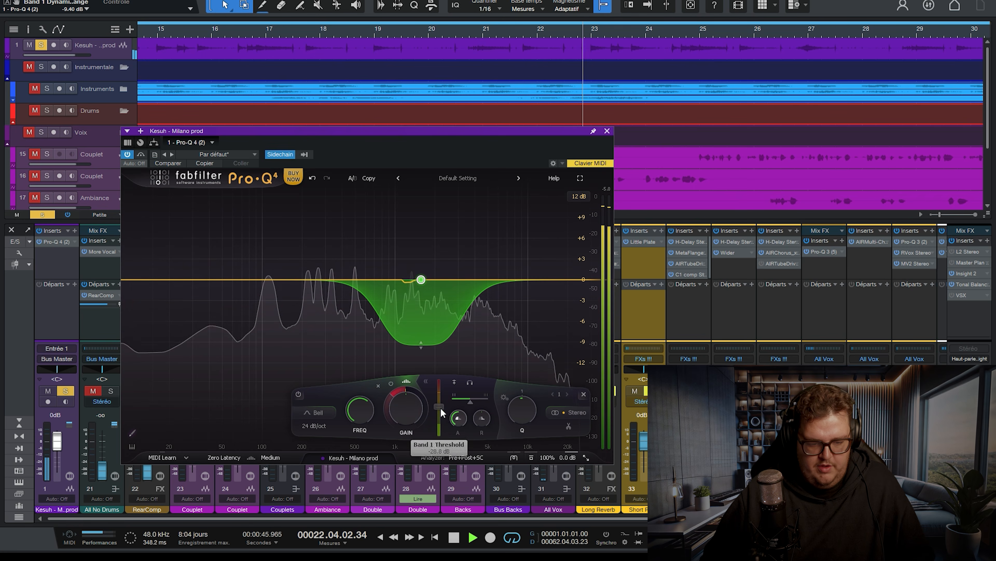
drag(437, 405, 397, 376)
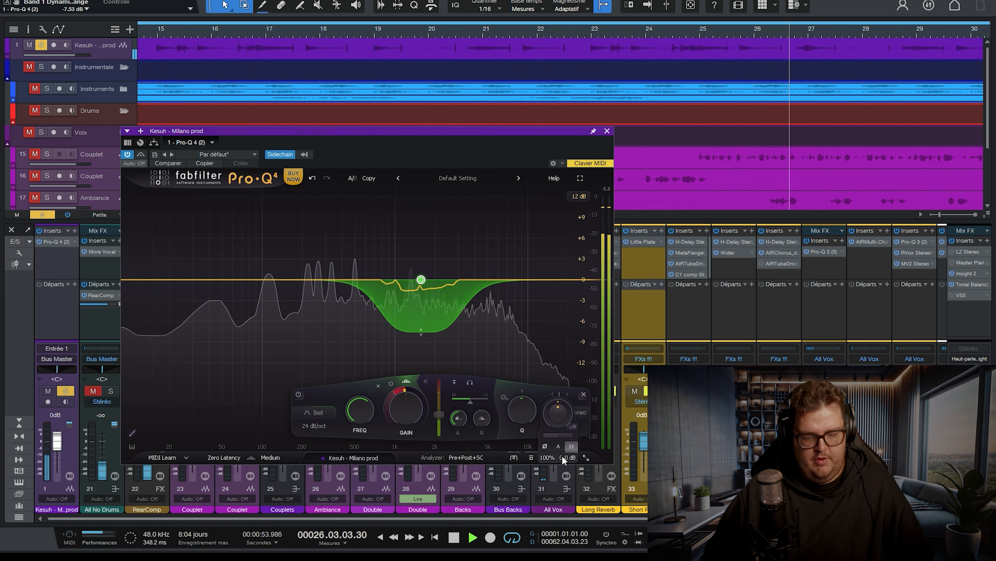
- Turn on auto gain and compare the instrumental with the bell bypassed and active
click(559, 446)
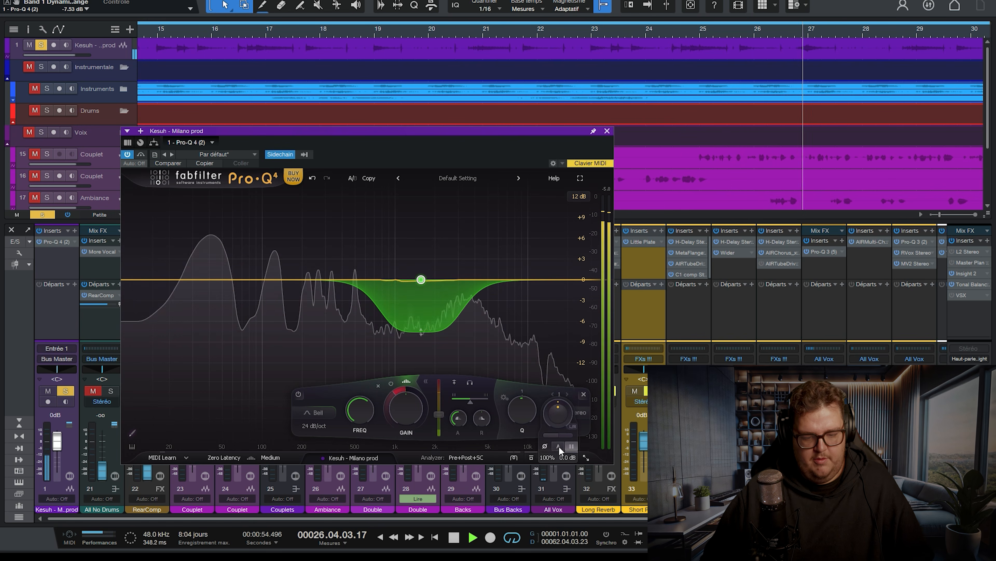
click(298, 394)
key(space)
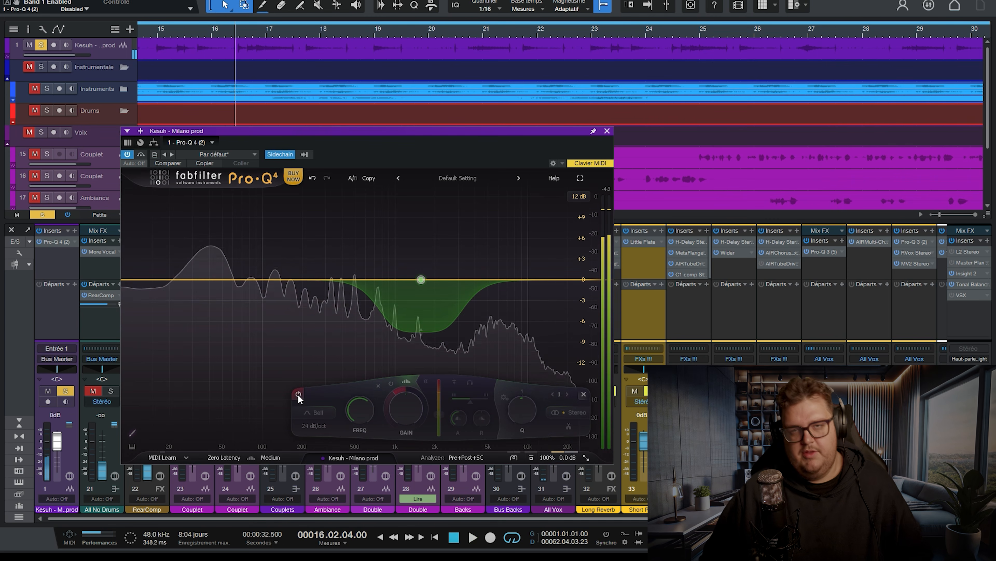
key(space)
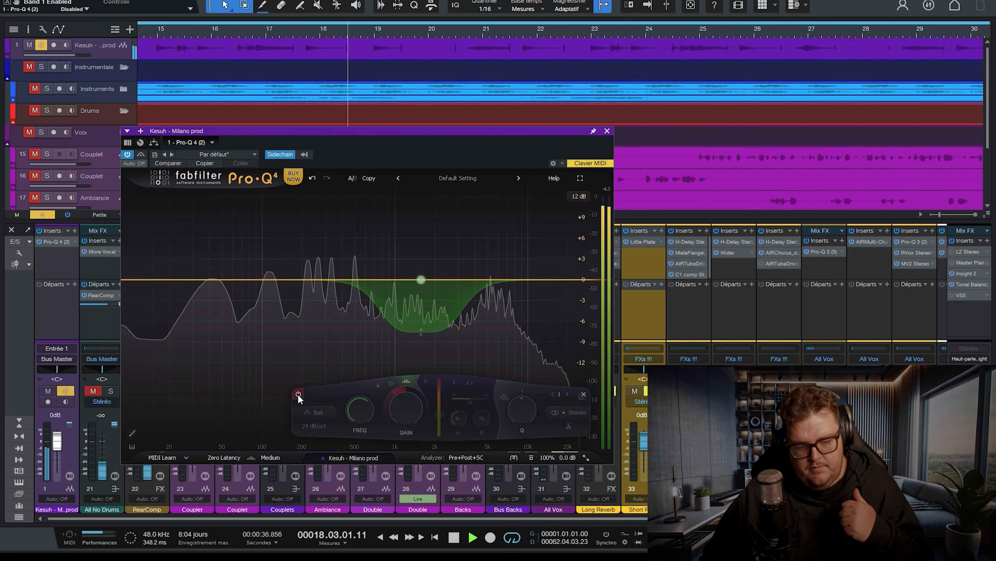
click(298, 395)
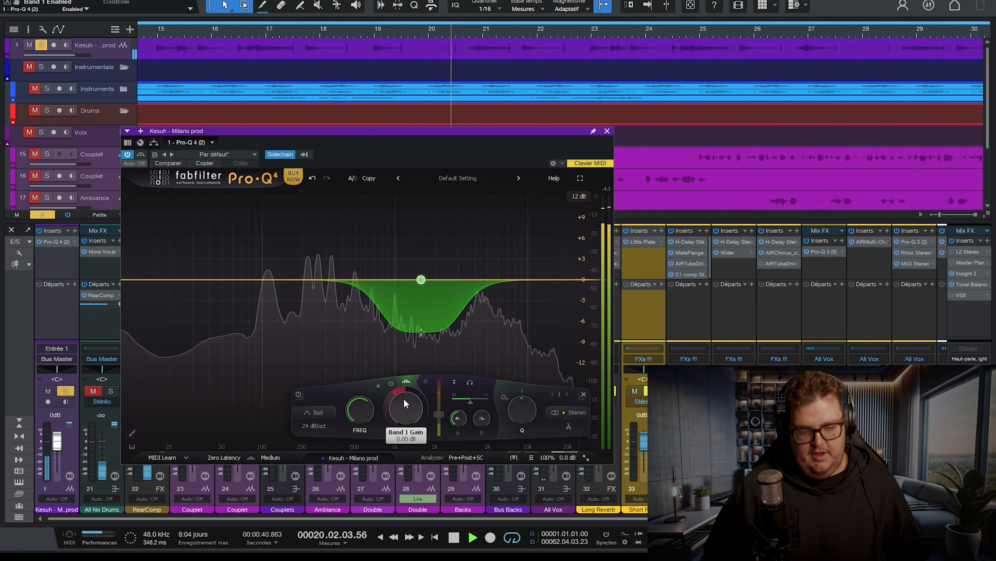
key(space)
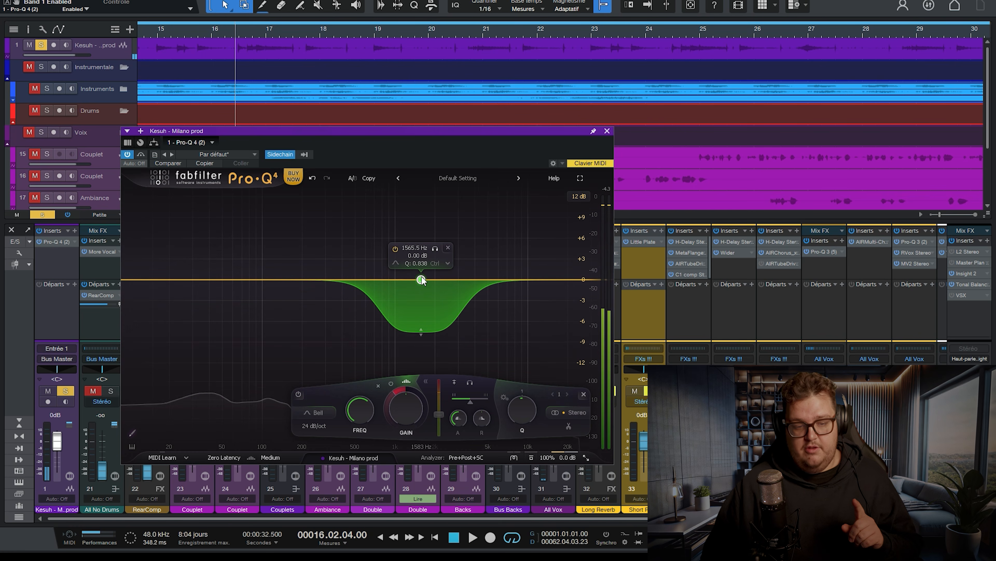
- Narrow the bell to a Q of about 1.23 and move it to about 1728 Hz, keeping its gain at 0 dB
scroll(421, 279, up, 5)
drag(421, 280, 428, 280)
double_click(422, 255)
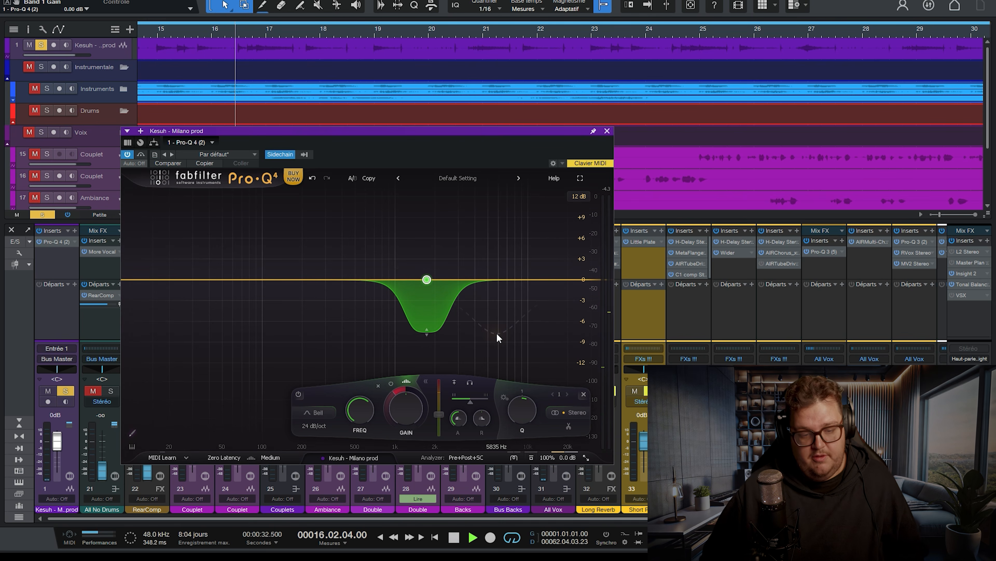
key(space)
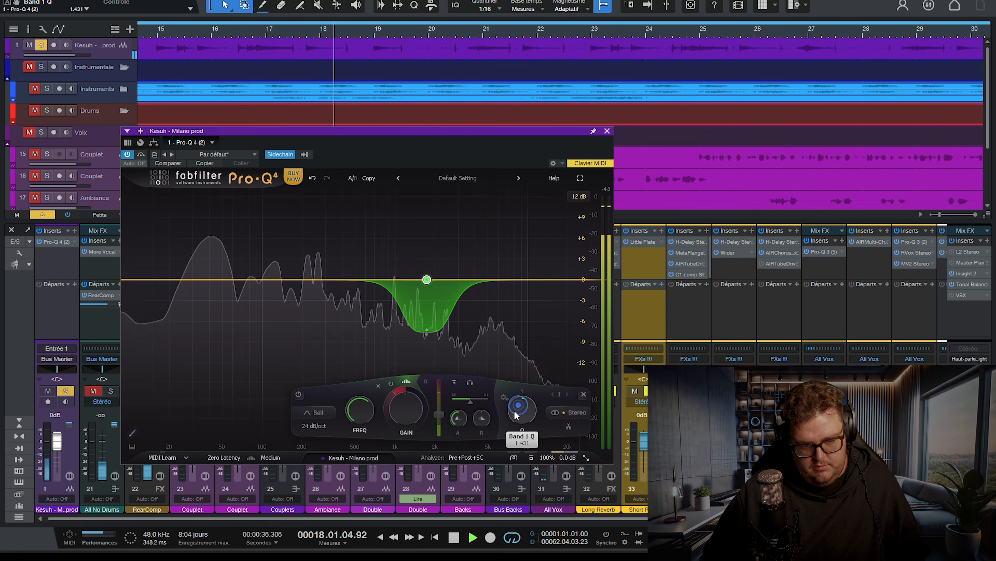
key(space)
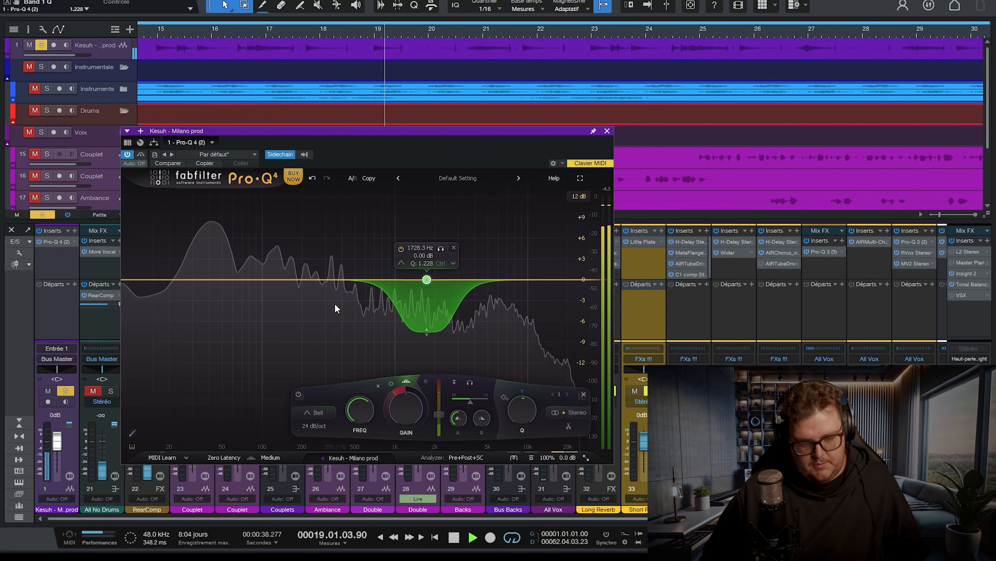
- Move the EQ window off the mixer, solo the All Vox bus and bring the window back over the mixer
drag(460, 133, 457, 30)
click(562, 391)
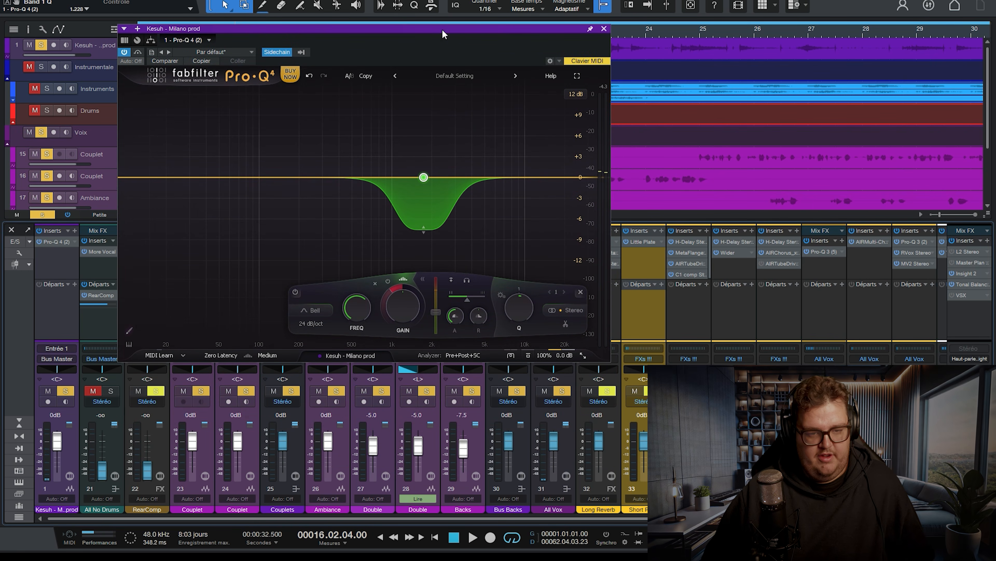
drag(441, 29, 492, 124)
- Add a bell band at about 244 Hz and check the All Vox bus in the EQ's side-chain source list
mouse_move(475, 271)
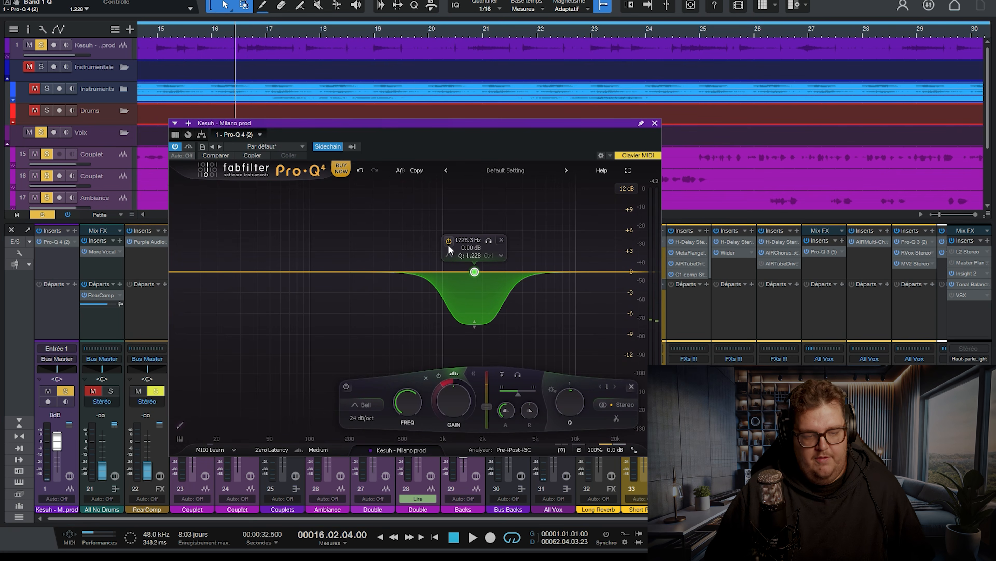
click(361, 272)
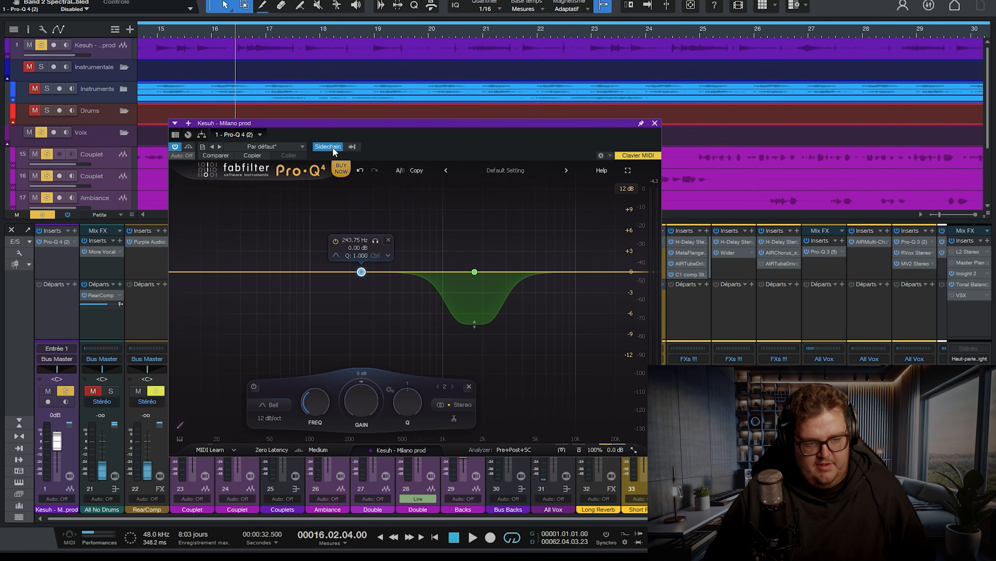
click(350, 147)
scroll(453, 387, down, 5)
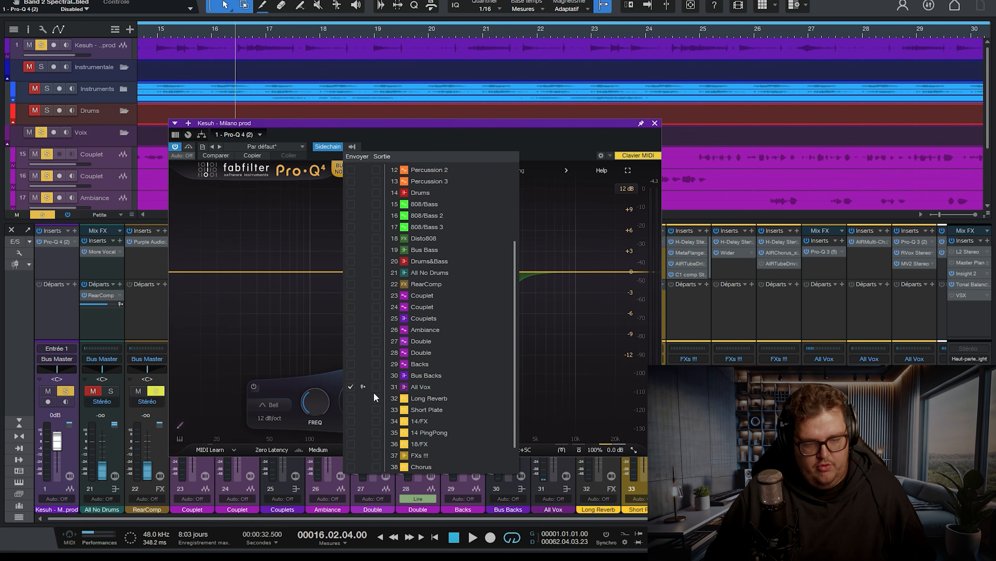
click(497, 130)
- Set the new band's frequency to 750 Hz and change its shape to Low Shelf
mouse_move(357, 261)
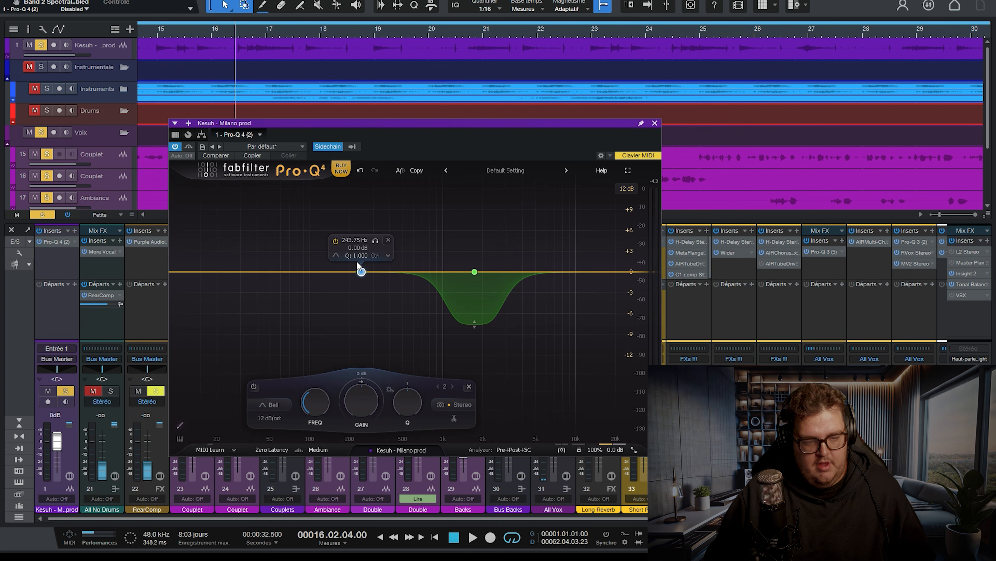
drag(362, 271, 404, 271)
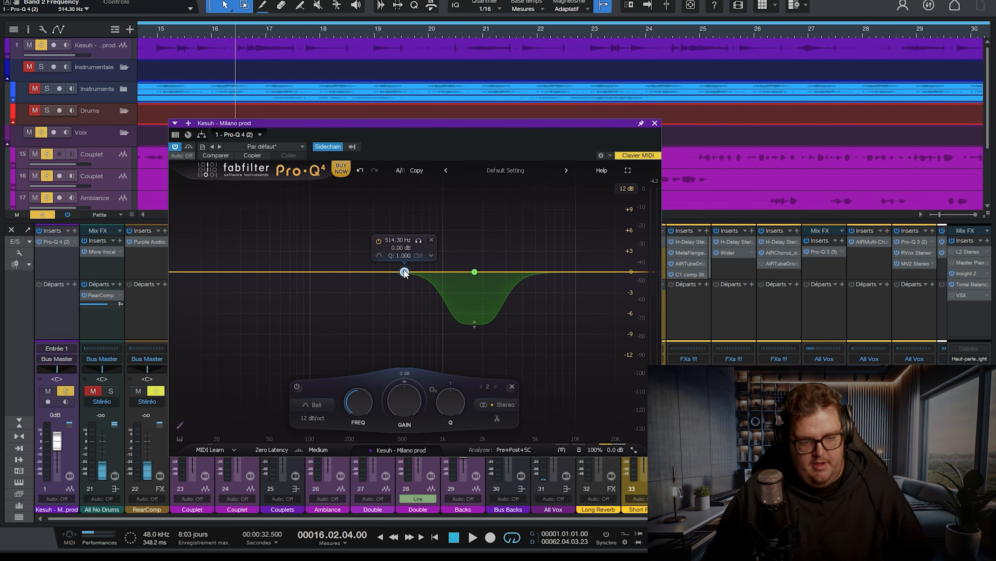
double_click(397, 240)
text(750)
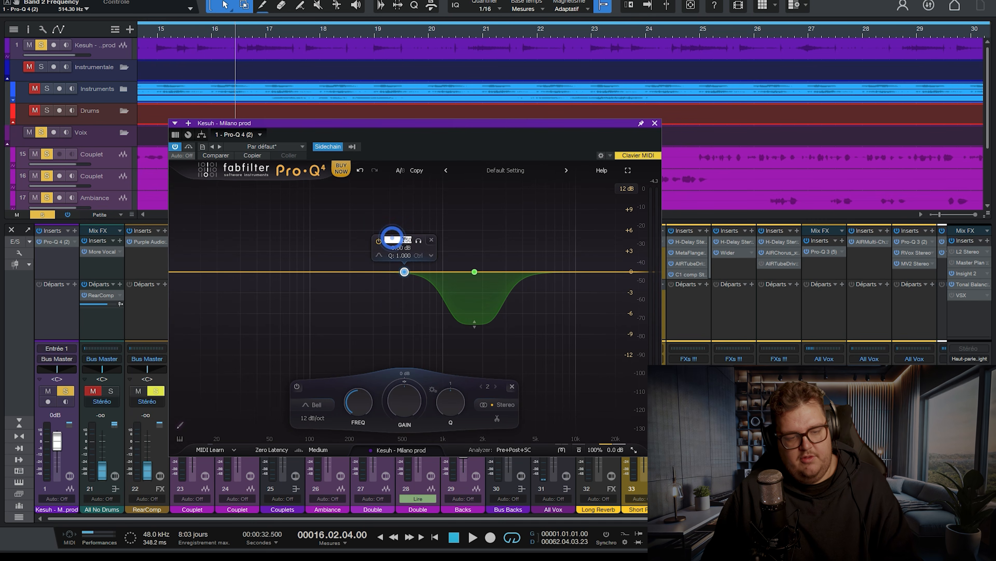
key(Return)
click(398, 253)
click(411, 269)
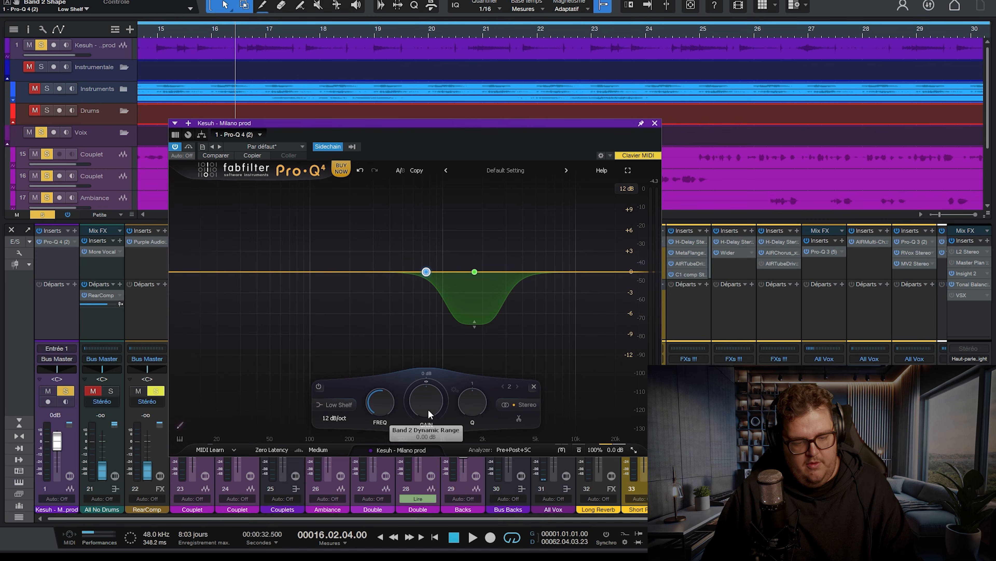
- Set the low shelf's dynamic range to -5 dB and trigger its dynamics from the external side-chain
double_click(423, 381)
text(-5)
key(Return)
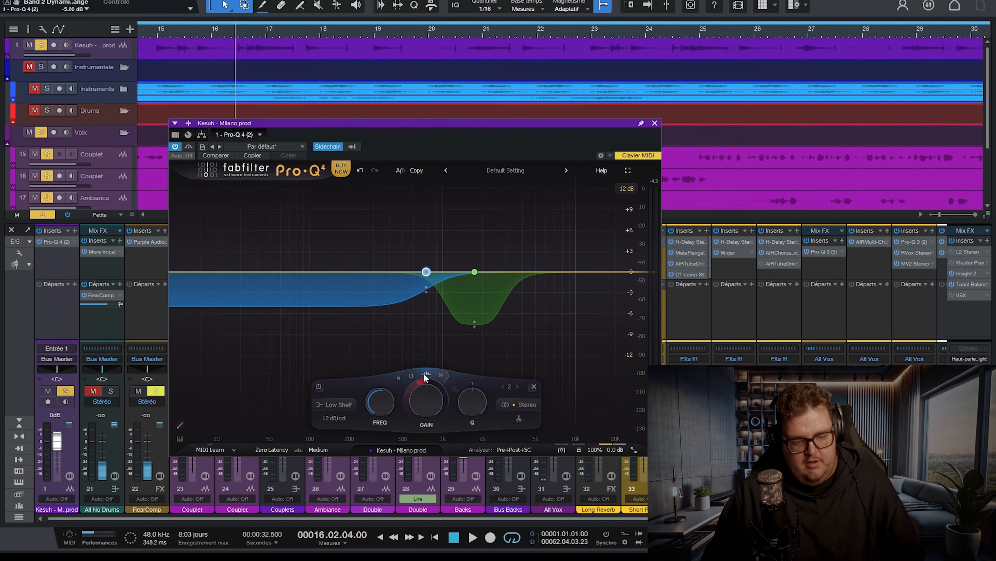
click(440, 375)
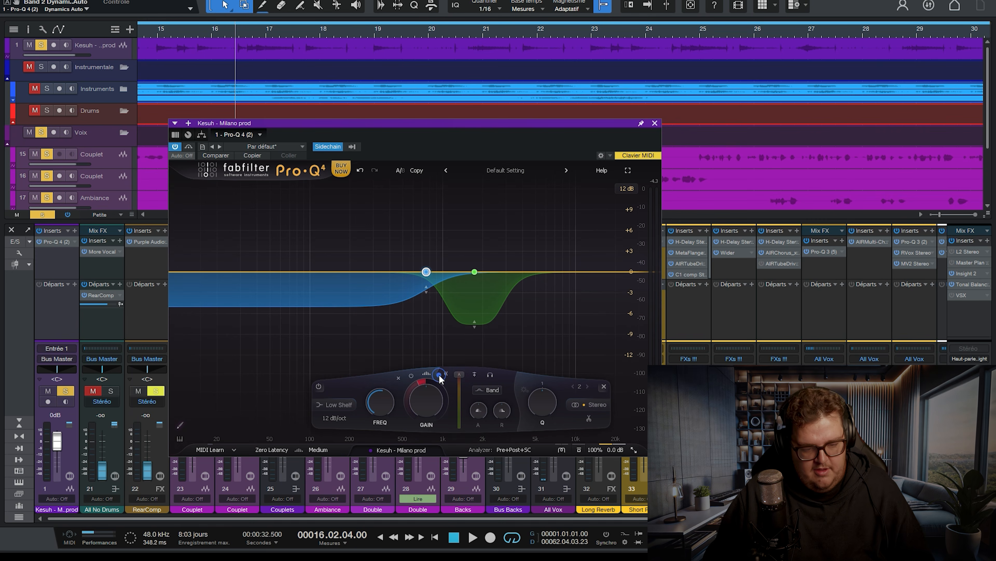
click(474, 374)
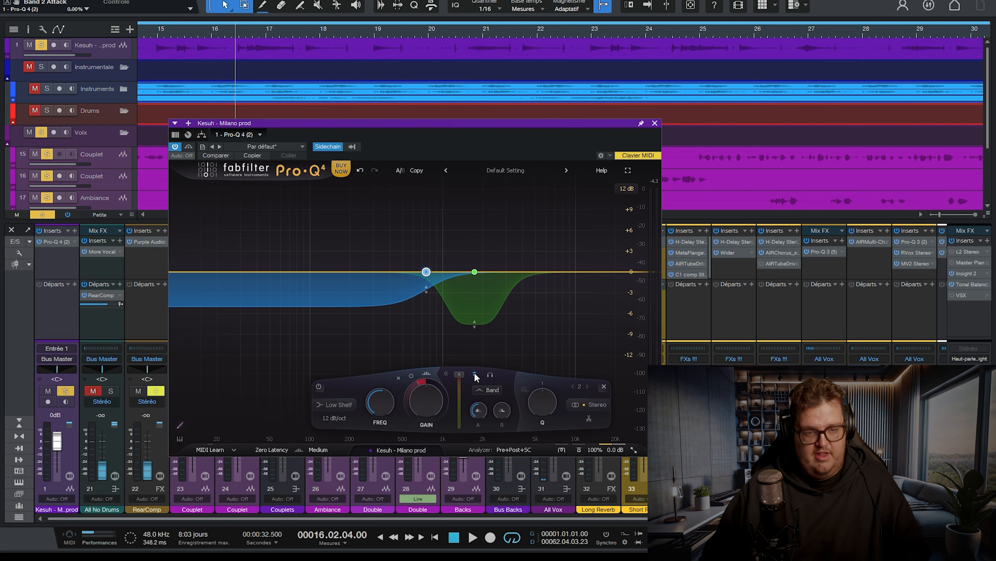
click(472, 124)
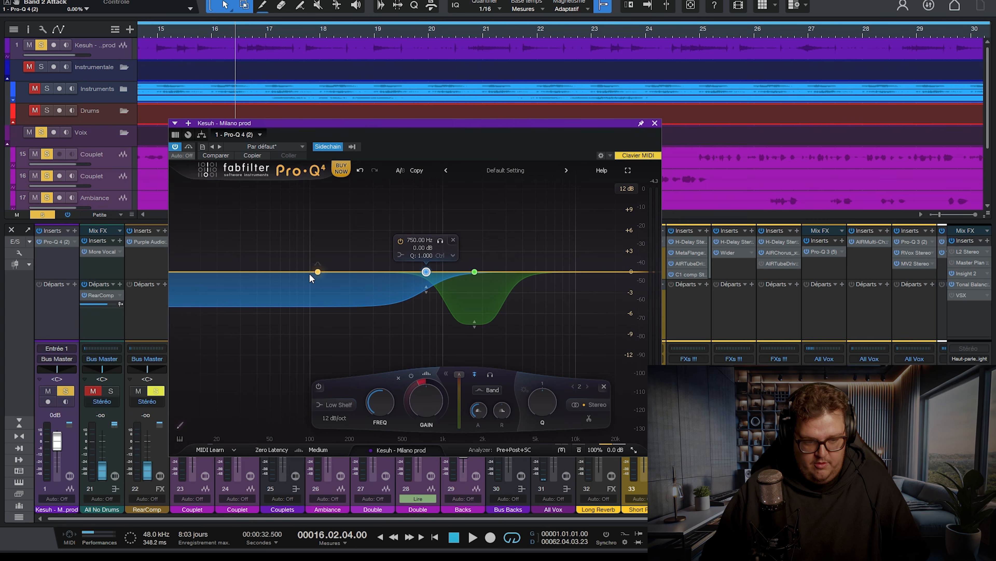
- Enable spectral dynamics on the 750 Hz low shelf and listen to the instrumental with the vocals
key(space)
click(424, 371)
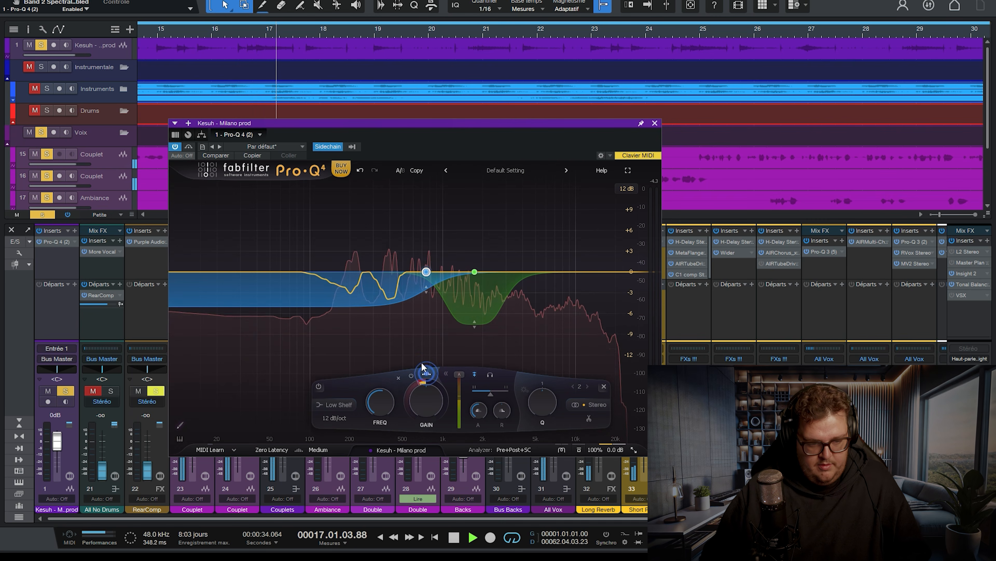
key(space)
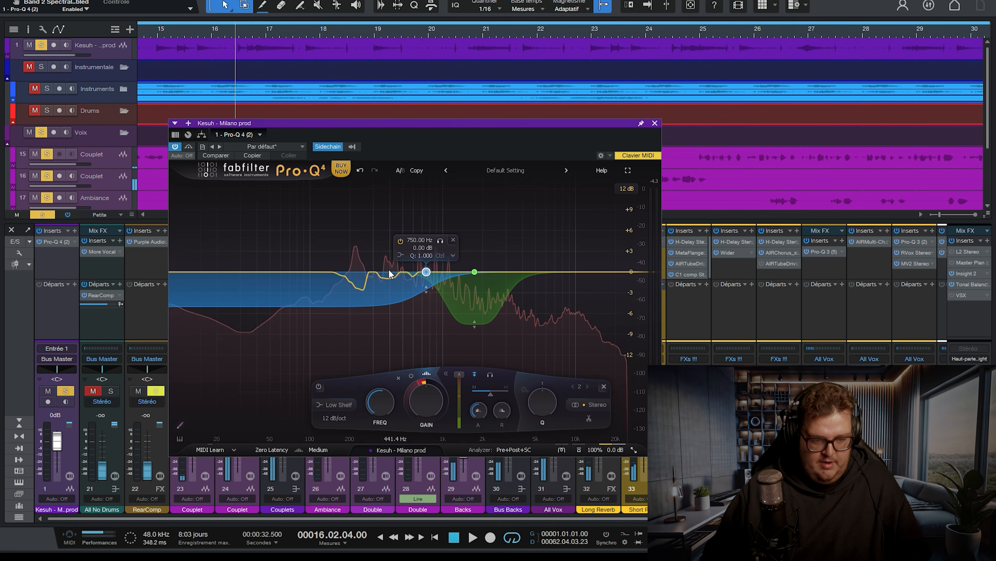
key(space)
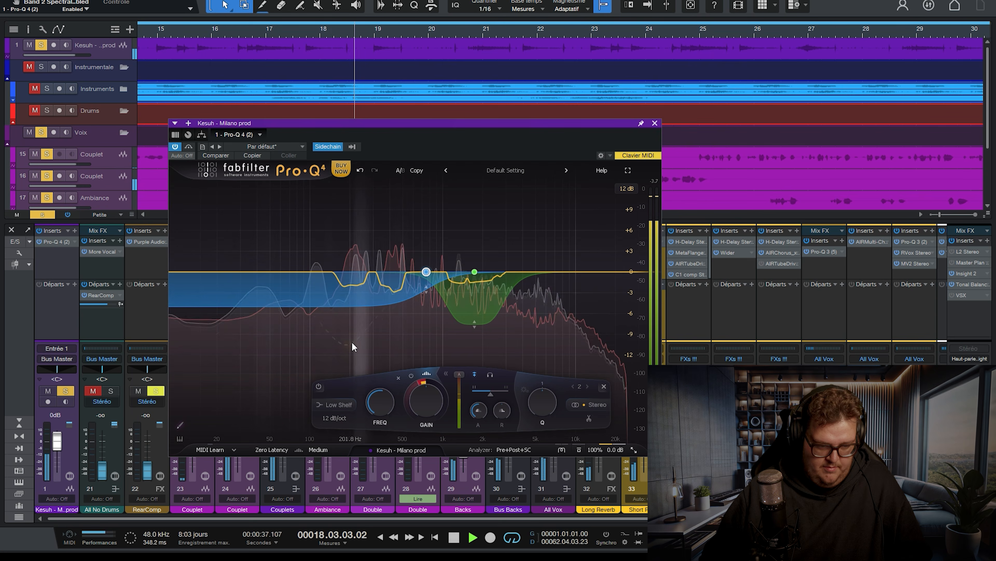
- Set the stereo placement of both the 1728 Hz bell and the 750 Hz low shelf to Mid
key(space)
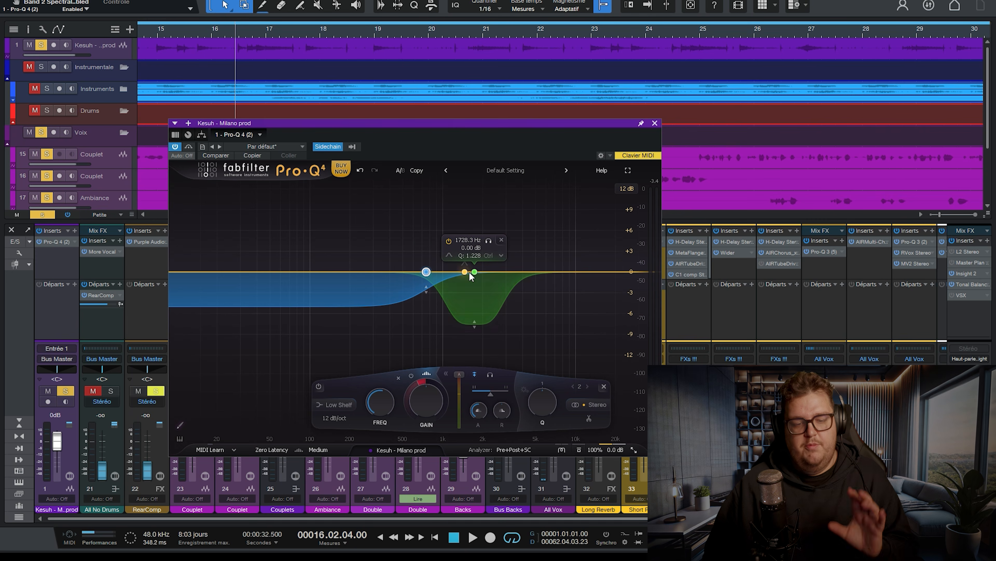
click(500, 255)
click(545, 351)
click(612, 385)
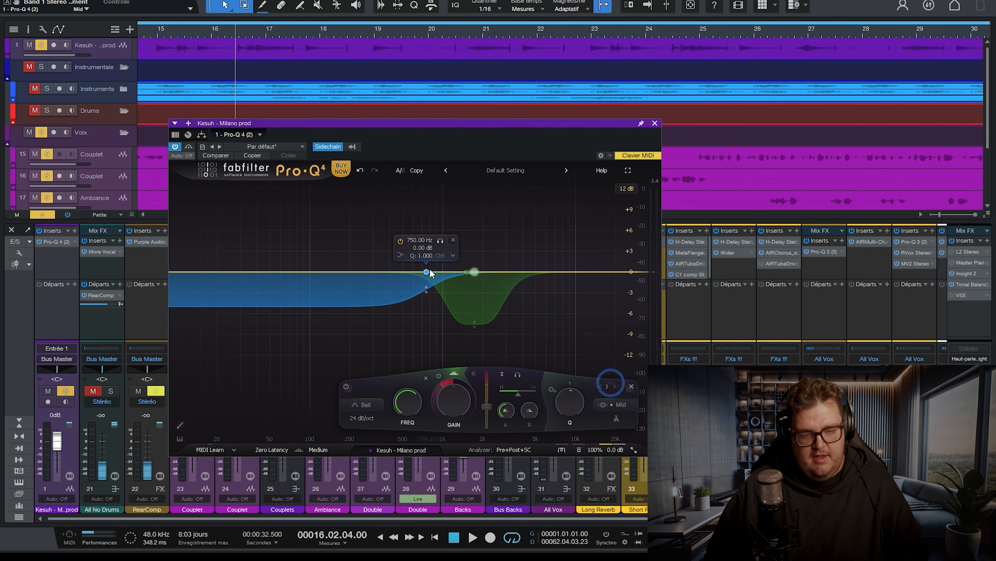
click(453, 255)
click(509, 351)
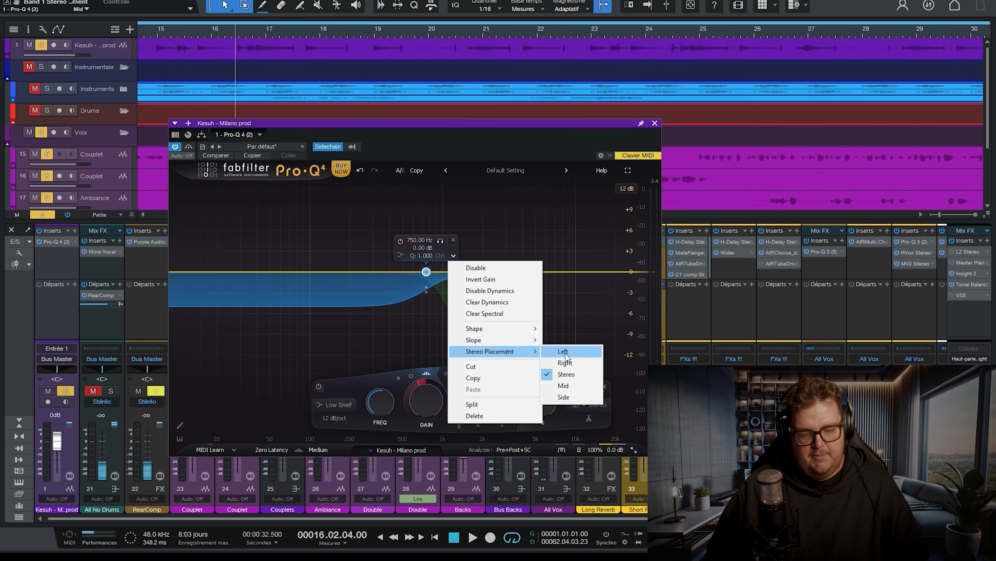
click(575, 385)
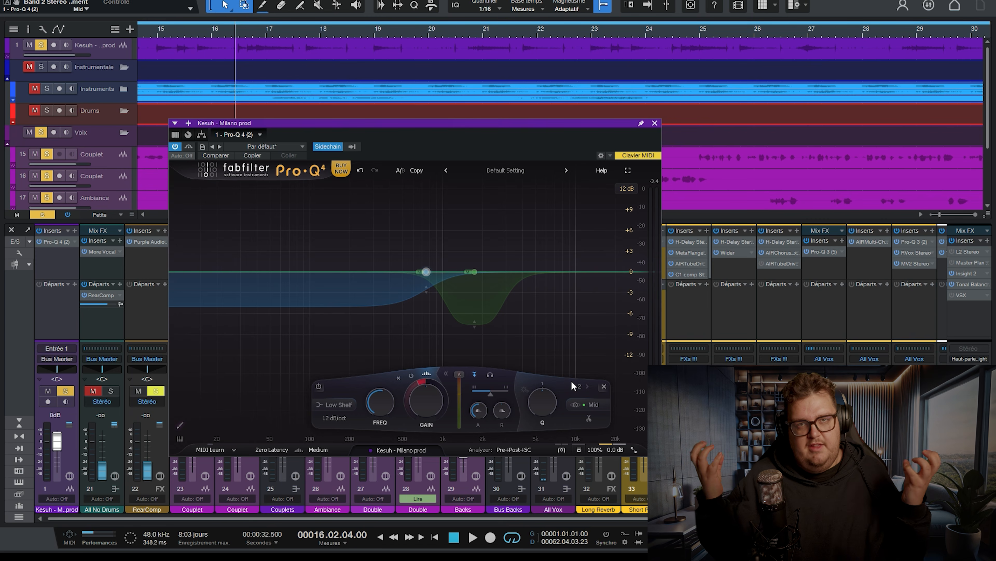
- Compare the mix with the instrumental's EQ bypassed and active during playback
key(space)
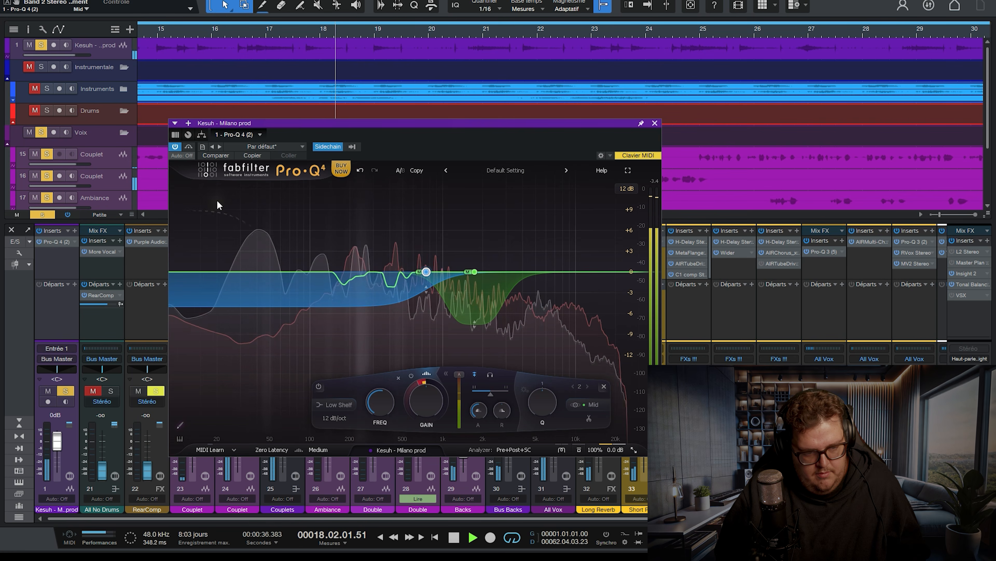
click(189, 147)
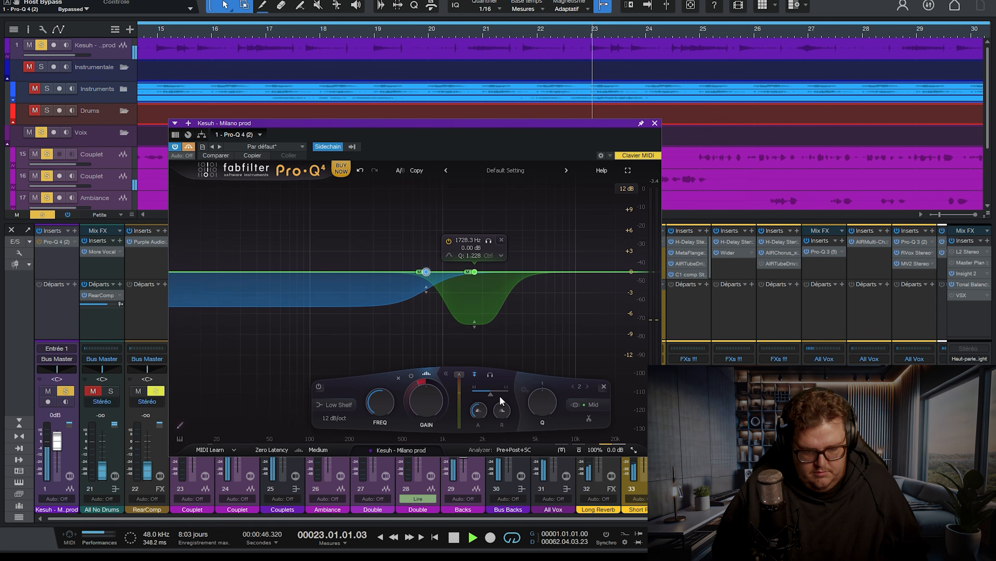
drag(511, 125, 447, 49)
key(space)
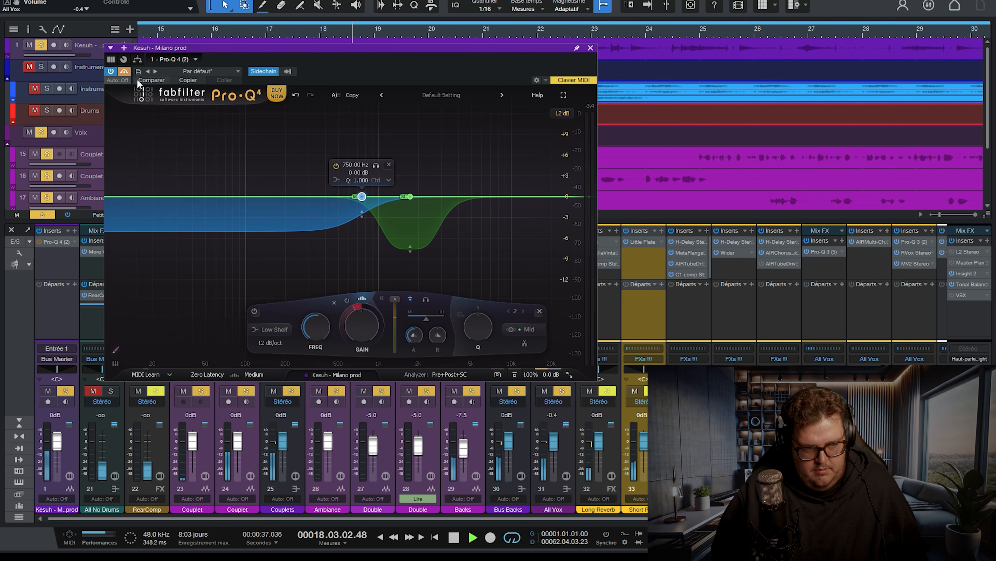
click(124, 71)
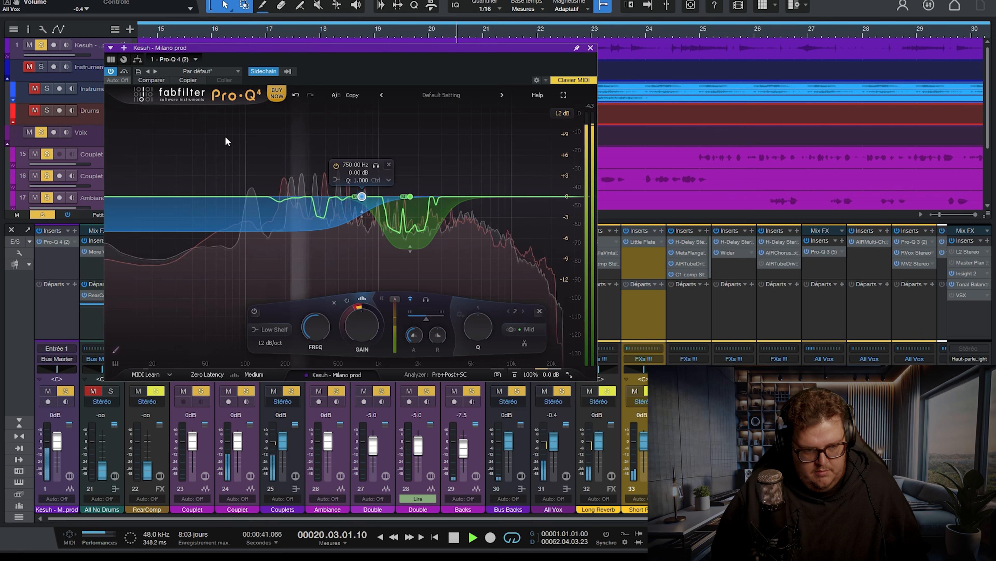
click(125, 71)
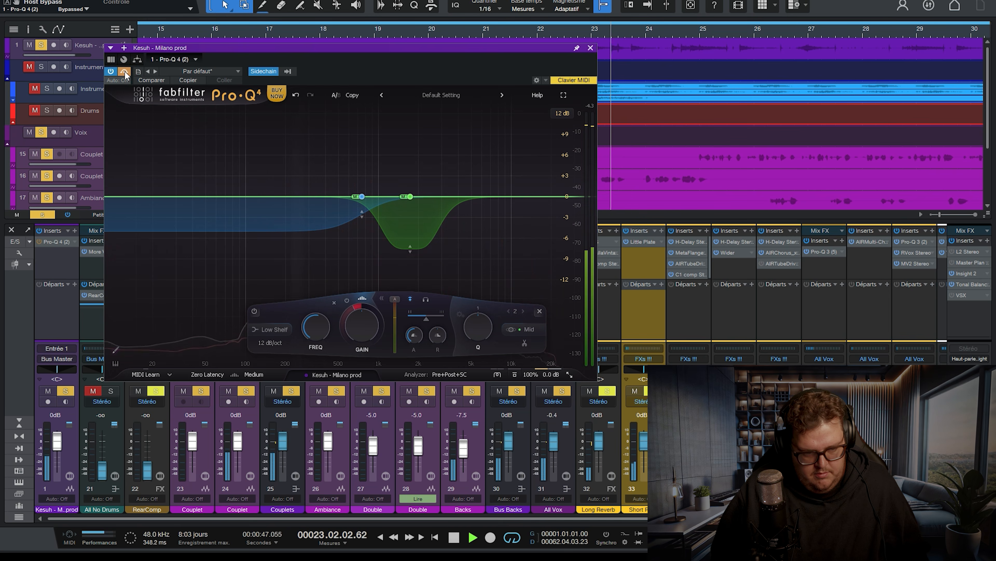
key(space)
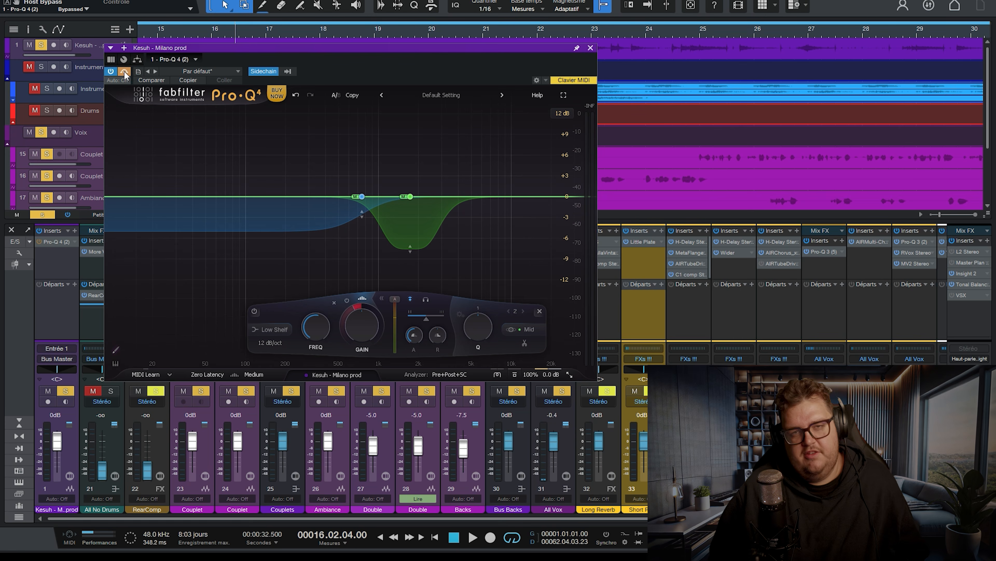
key(space)
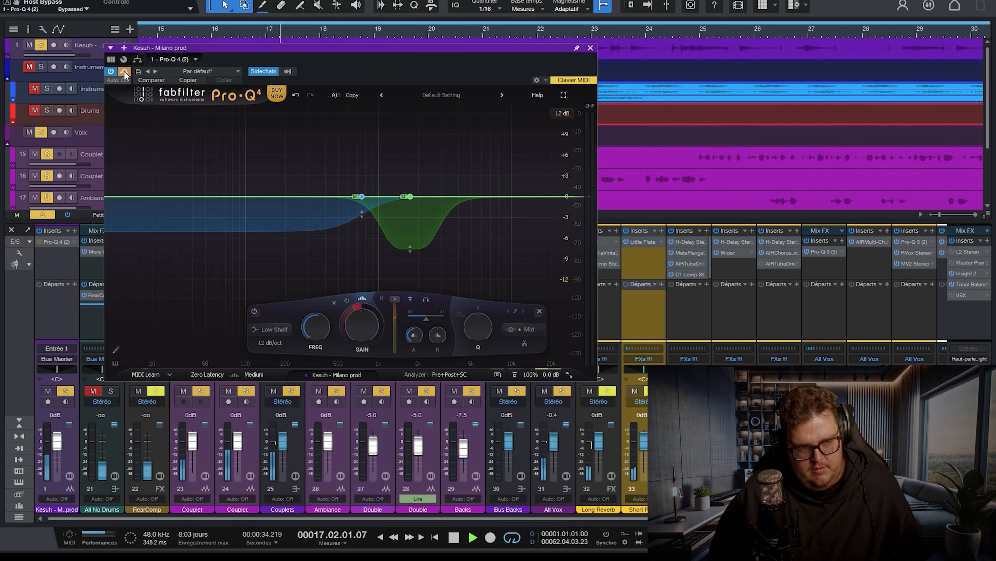
drag(214, 48, 208, 156)
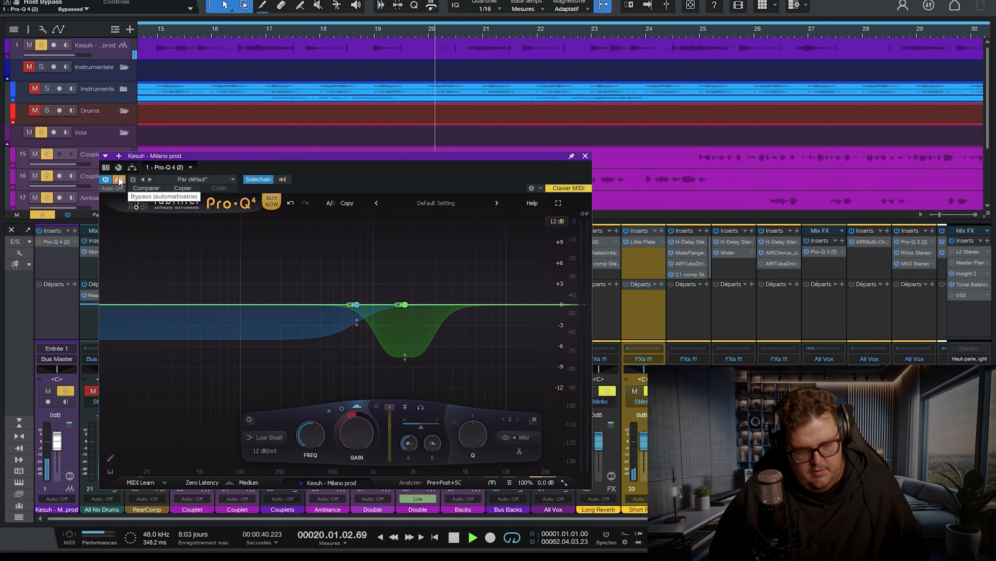
click(119, 179)
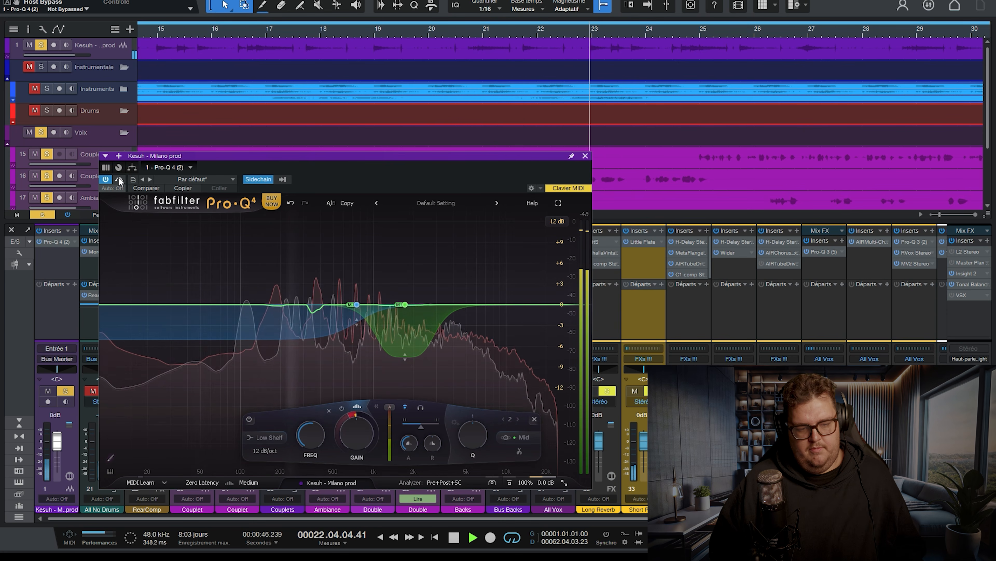
key(space)
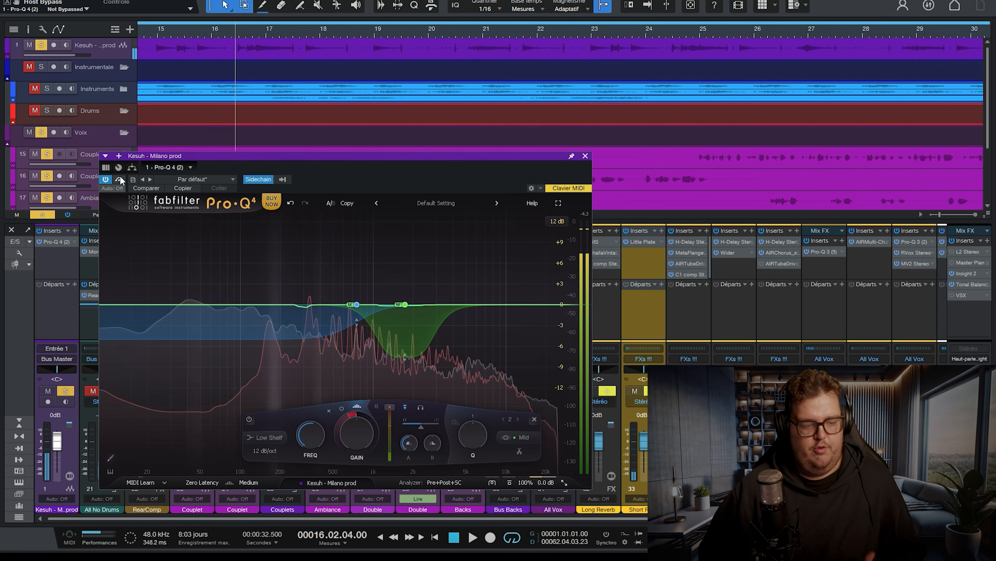
- Add a third EQ band as a Bell at about 235 Hz with a cut of about 3.15 dB and a Q of about 4.9
click(186, 306)
click(161, 288)
key(space)
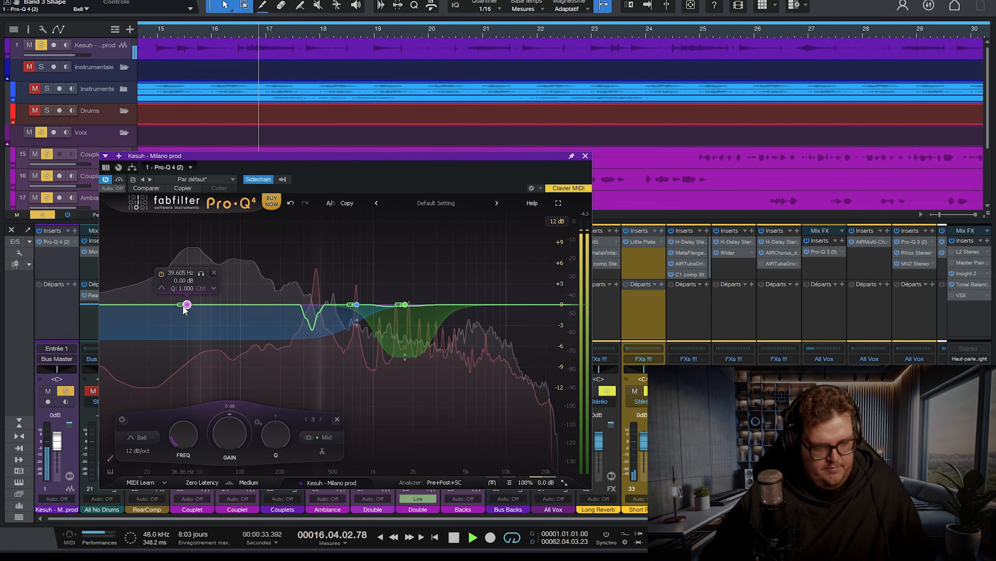
drag(187, 307, 289, 329)
key(space)
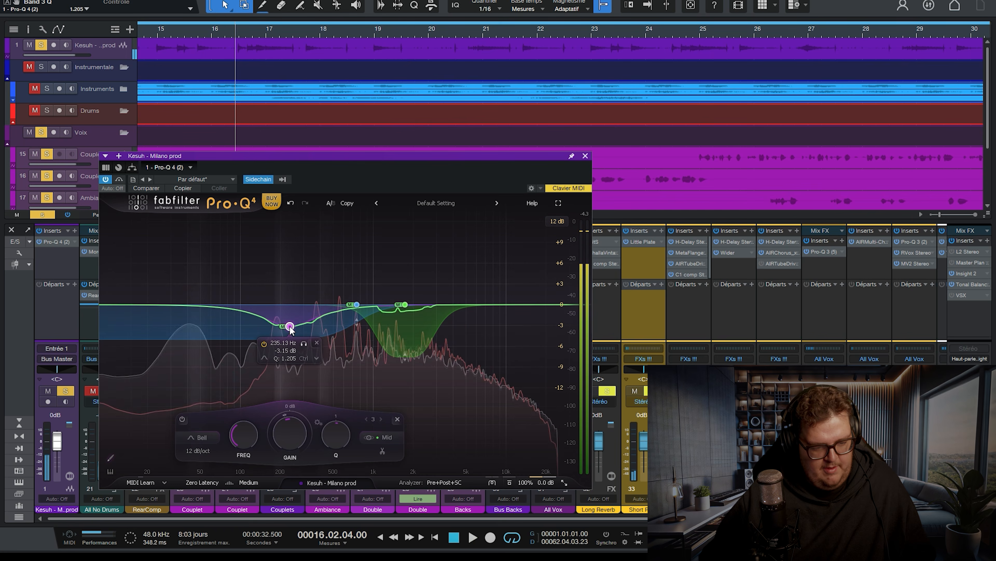
scroll(290, 329, up, 5)
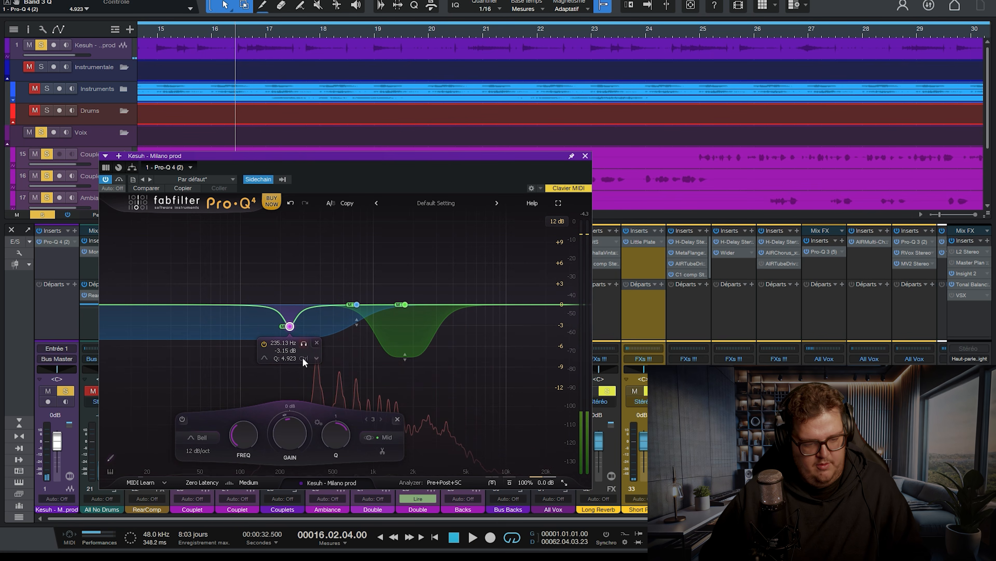
- Reset the 235 Hz bell's gain to 0 dB and give it a dynamic range of about -4.1 dB while listening, and close the EQ
double_click(289, 425)
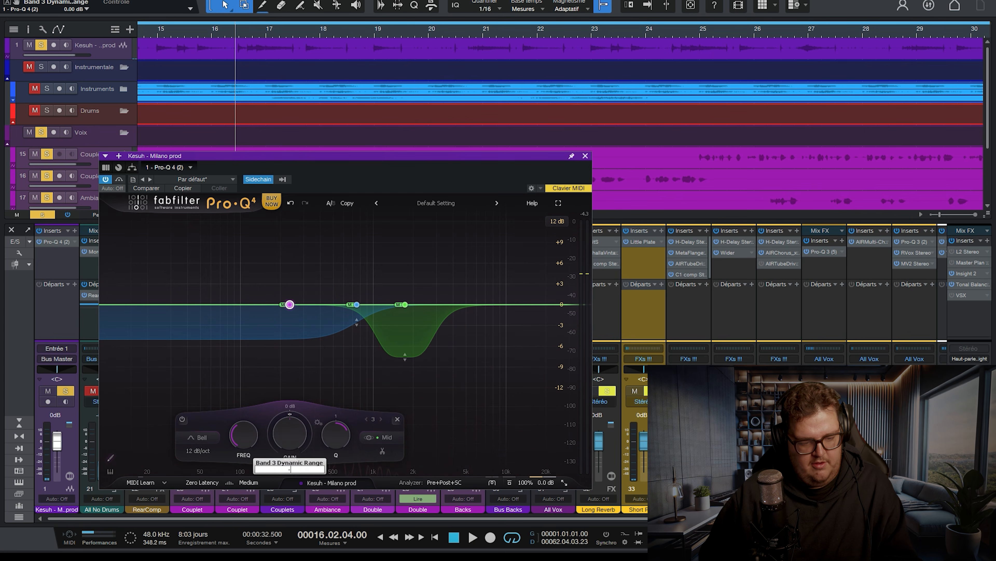
drag(289, 415, 290, 421)
key(space)
drag(300, 421, 279, 410)
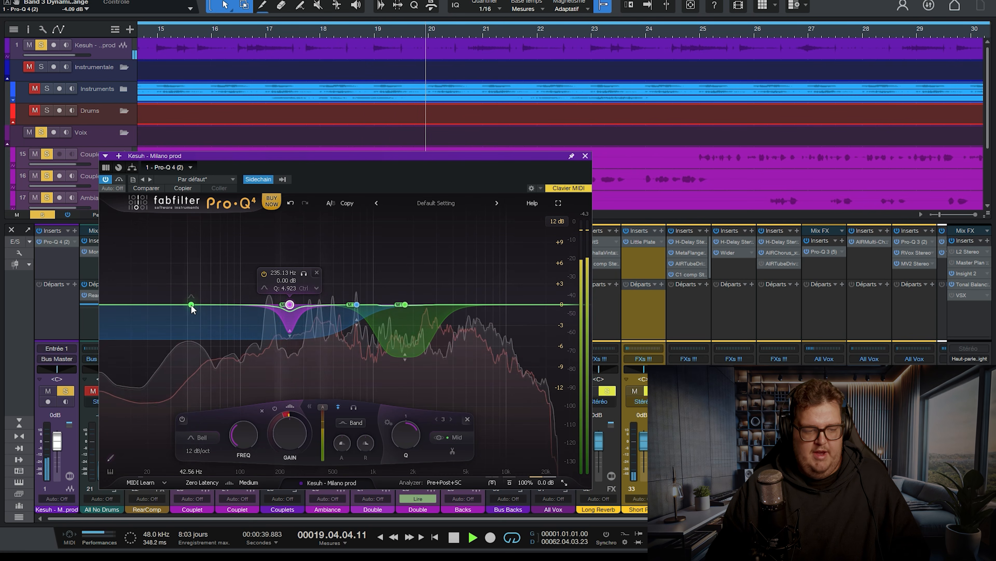
key(space)
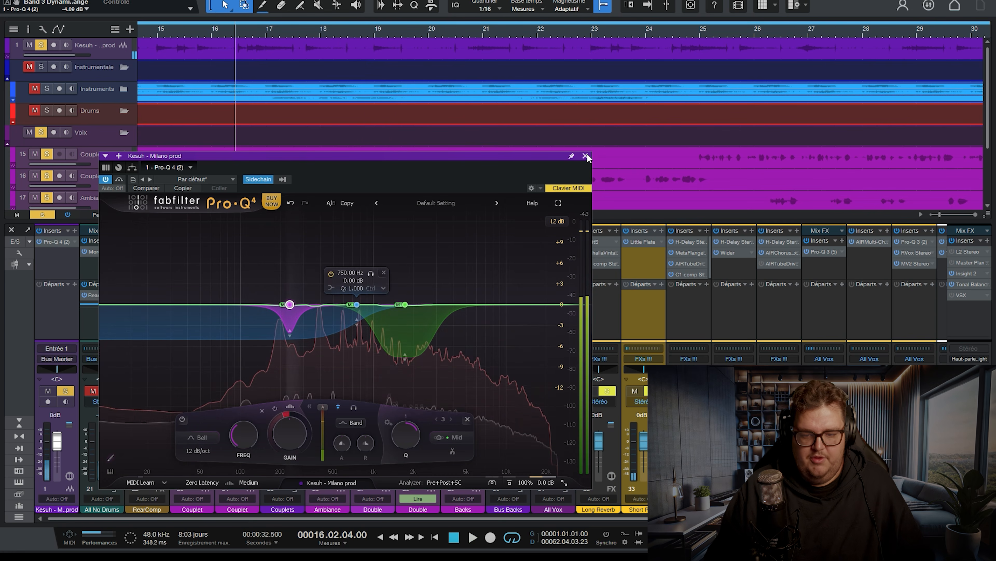
click(586, 155)
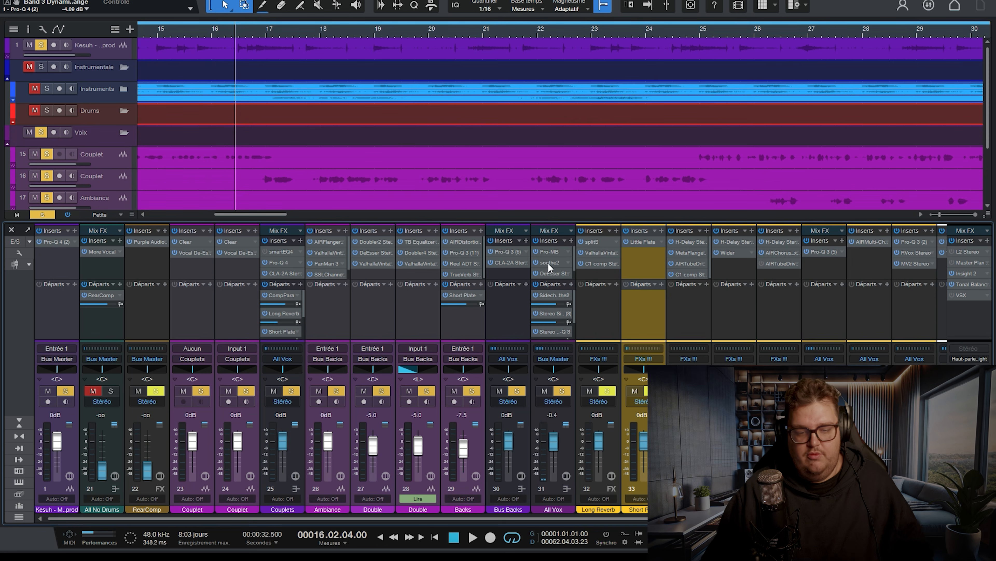
- Insert another Pro-Q 4 at the end of the All Vox bus's effects chain
scroll(548, 263, down, 1)
click(555, 240)
text(pro-)
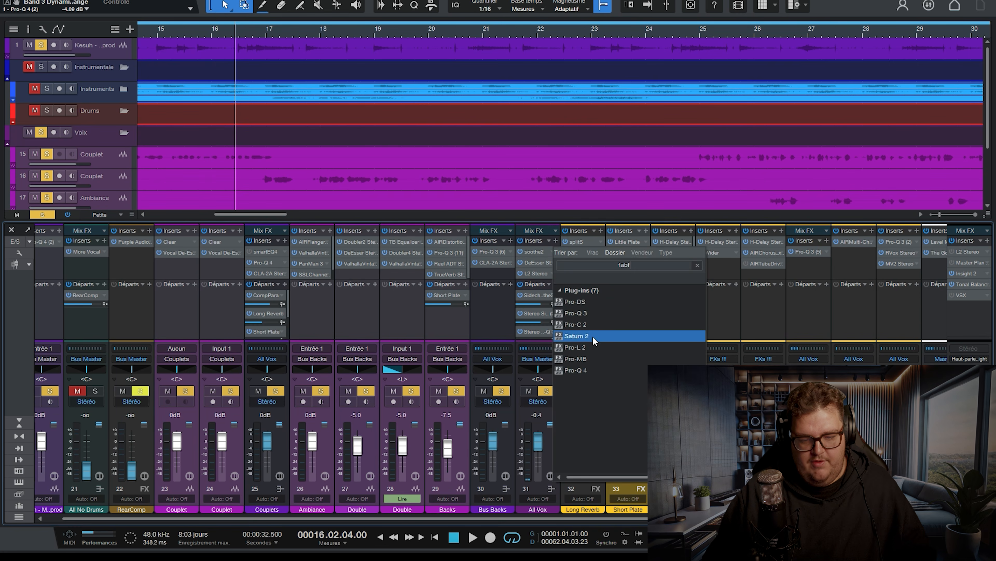
click(595, 365)
- Add a 60 Hz Low Cut with a 24 dB/oct slope to the All Vox EQ, start playback and close the EQ
click(176, 304)
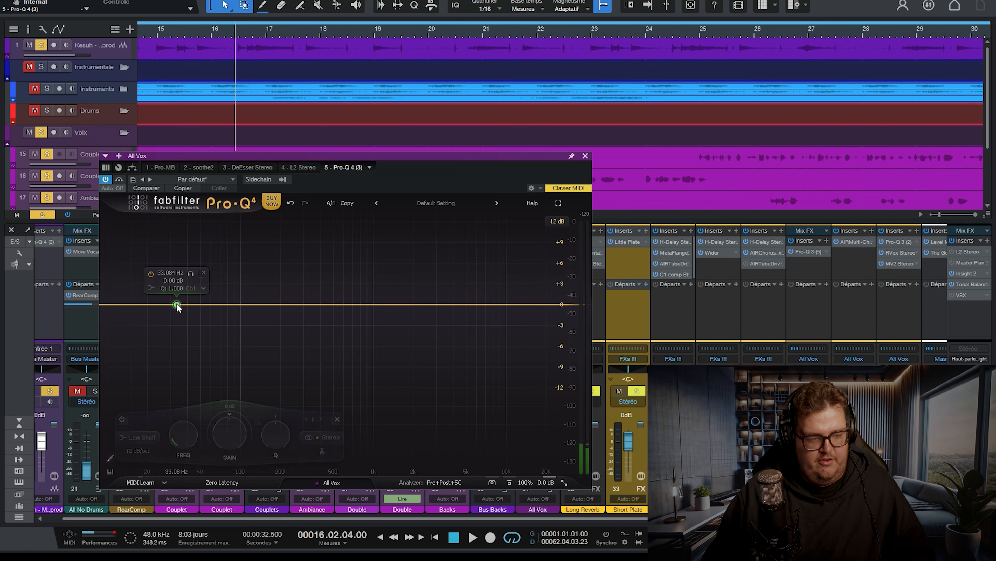
click(187, 290)
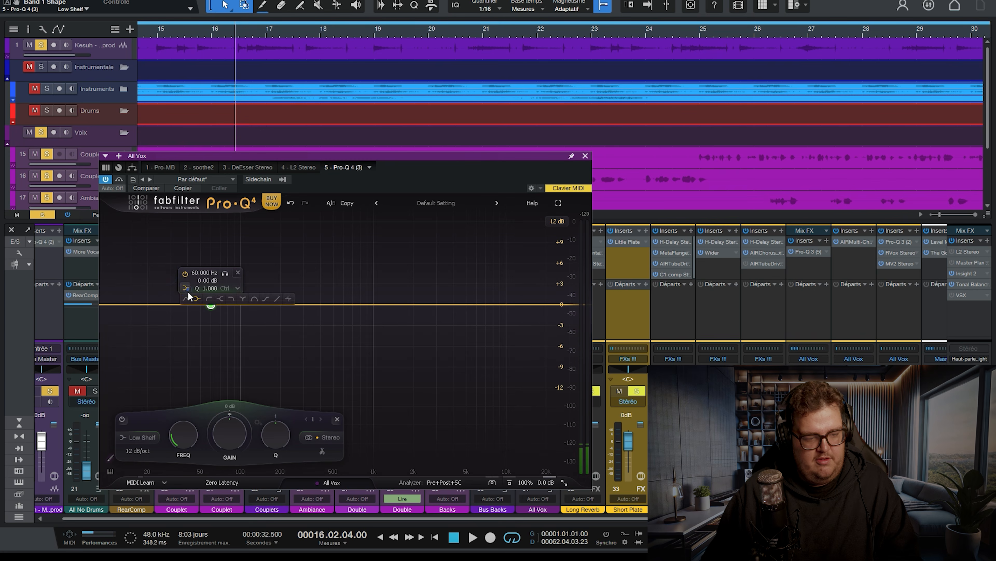
click(205, 298)
scroll(203, 288, up, 2)
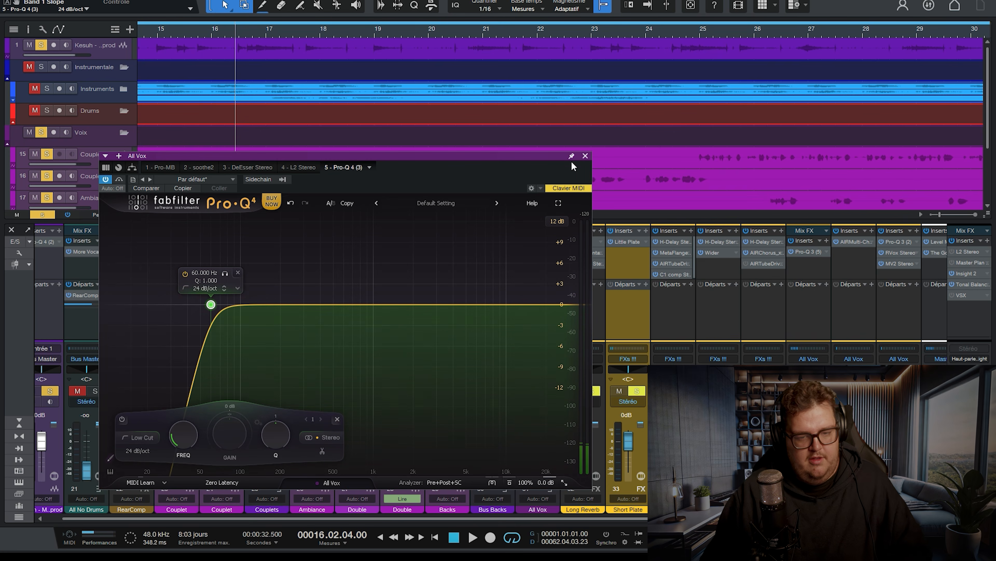
key(space)
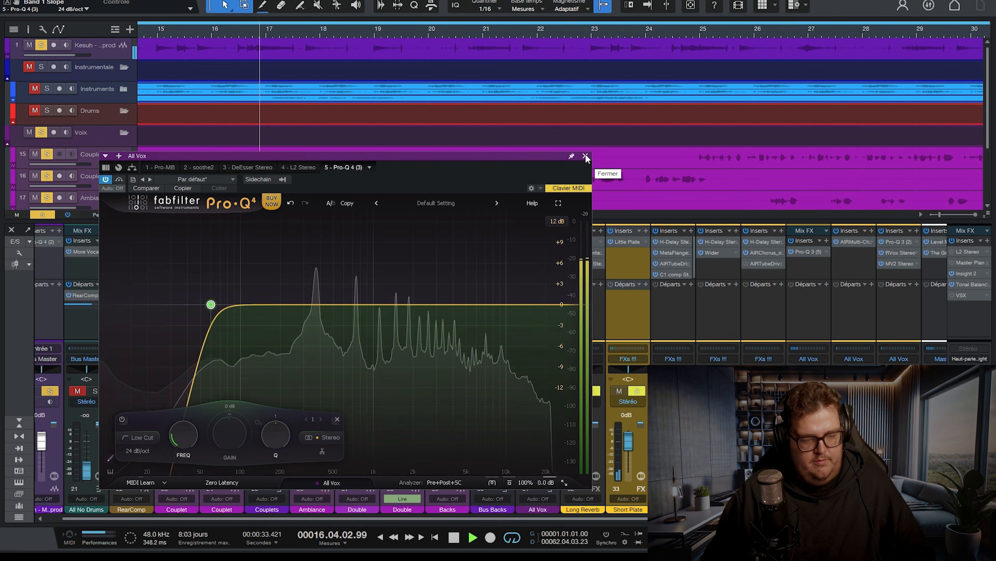
click(585, 156)
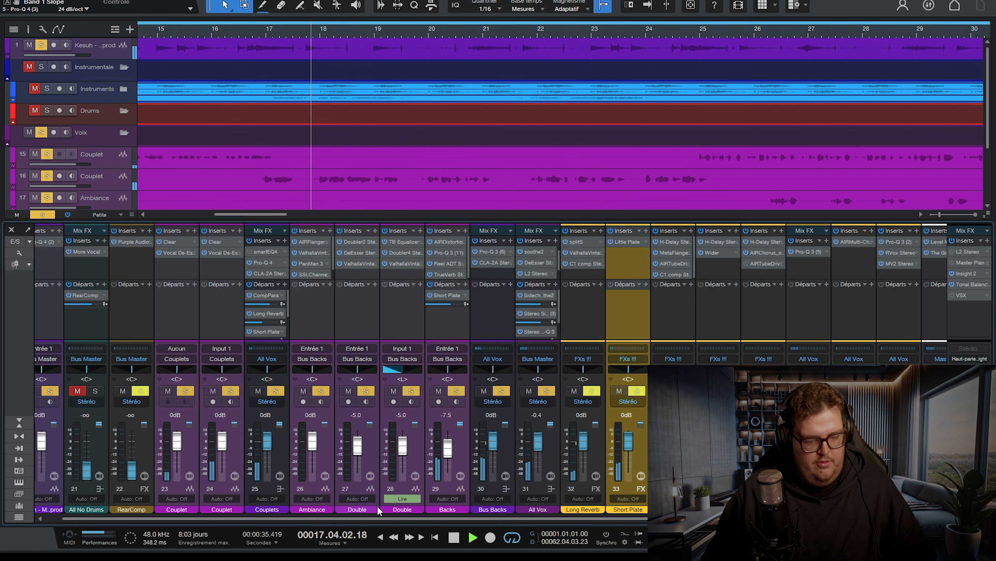
- Reopen the instrumental track's Pro-Q 4 and compare its three-band carving bypassed and active during playback
scroll(376, 514, left, 2)
click(55, 240)
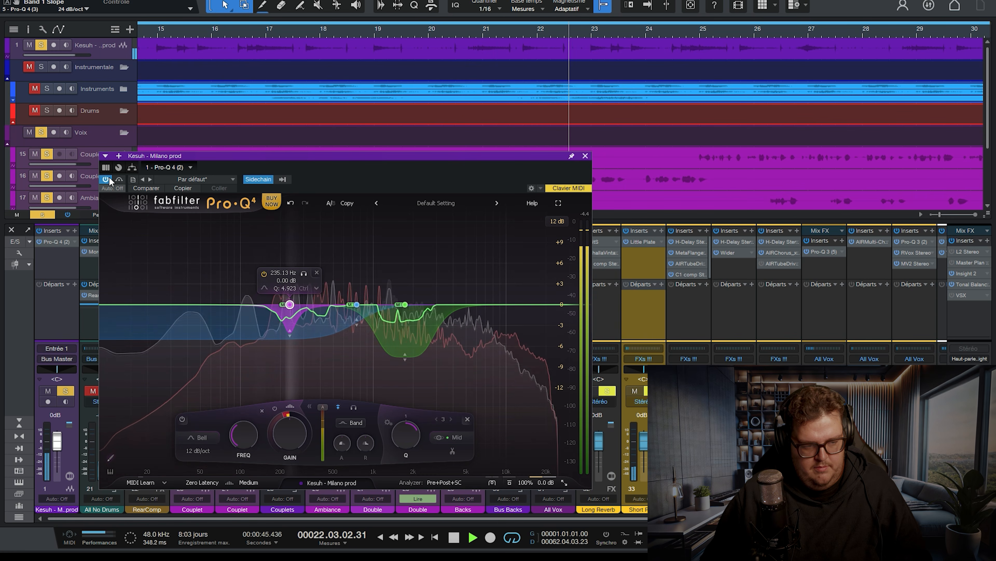
click(119, 179)
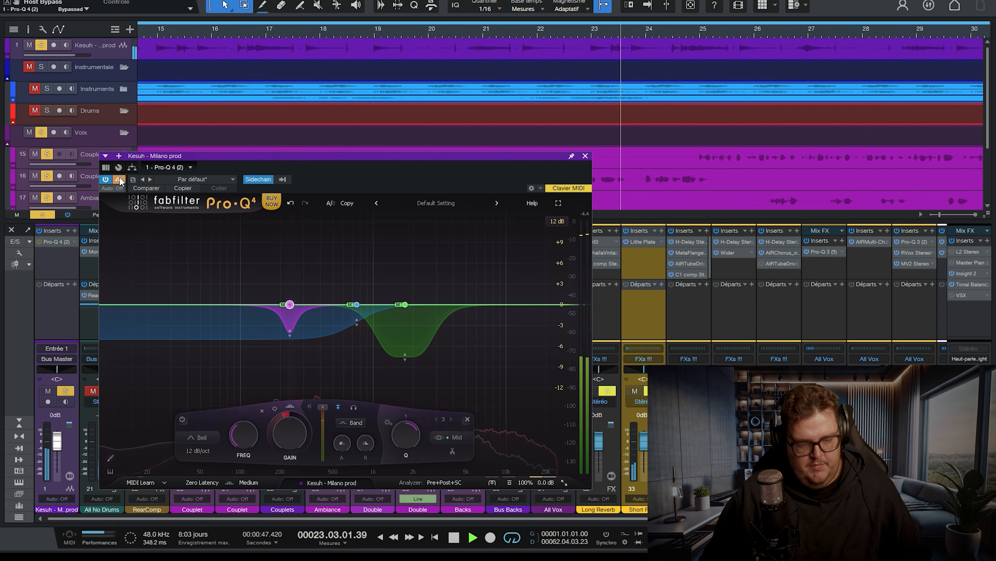
click(119, 179)
key(space)
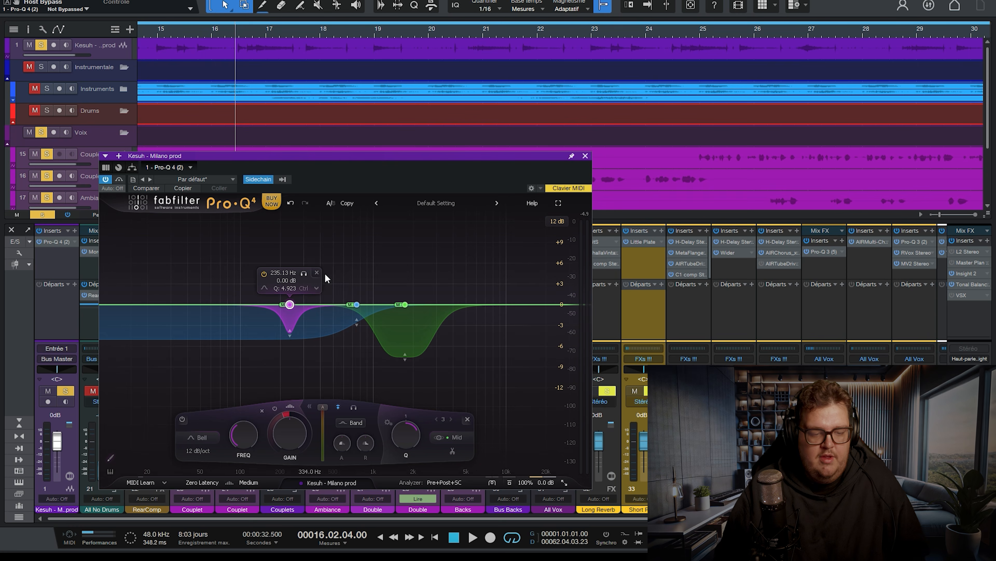
- Select the 750 Hz low shelf band in the instrumental's EQ
click(357, 305)
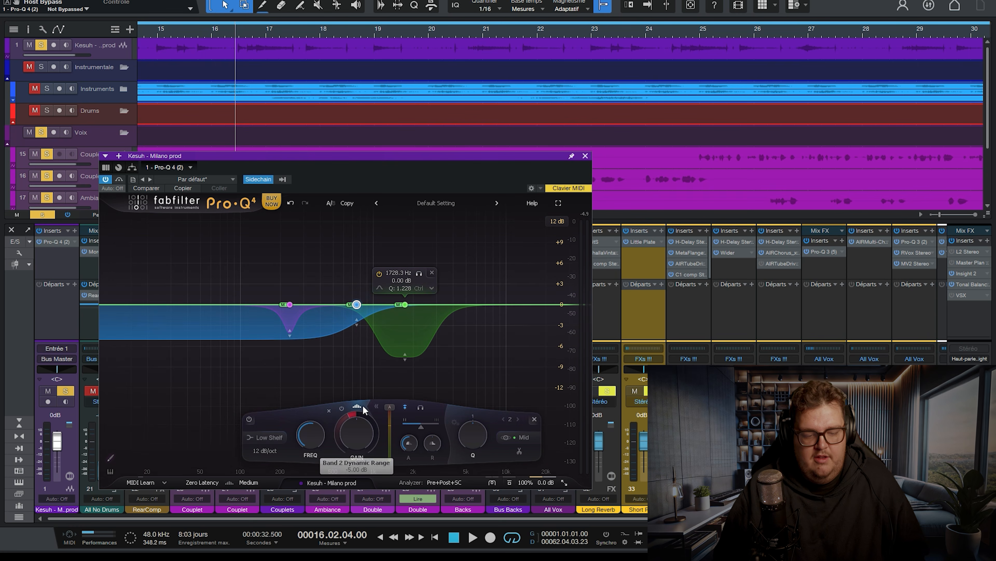